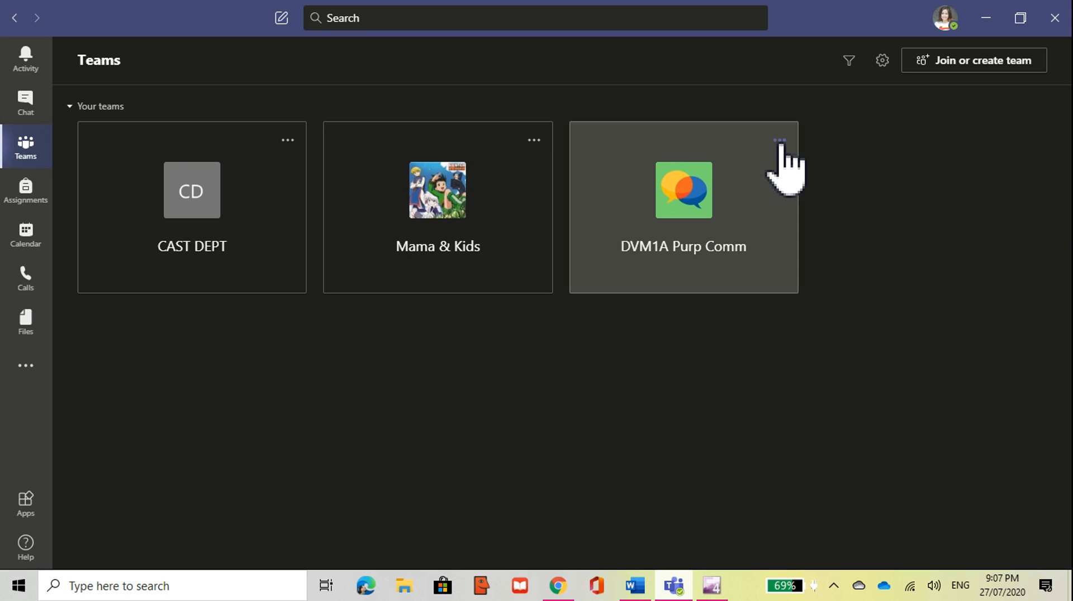
# Step: Check the DVM1A Purp Comm team options and the profile menu, then return to the teams grid
pyautogui.click(780, 141)
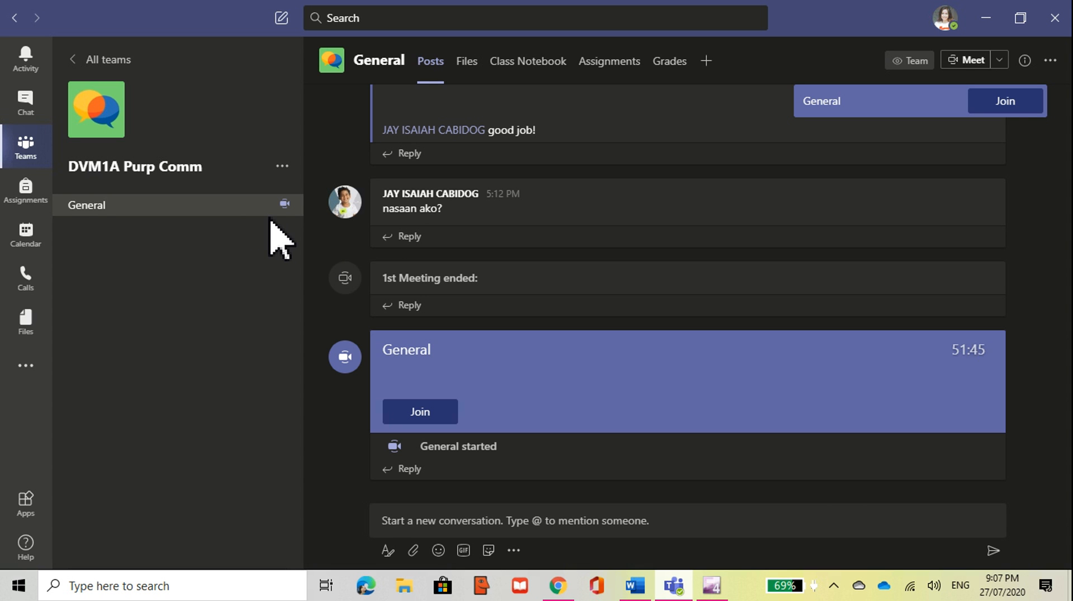
pyautogui.click(28, 146)
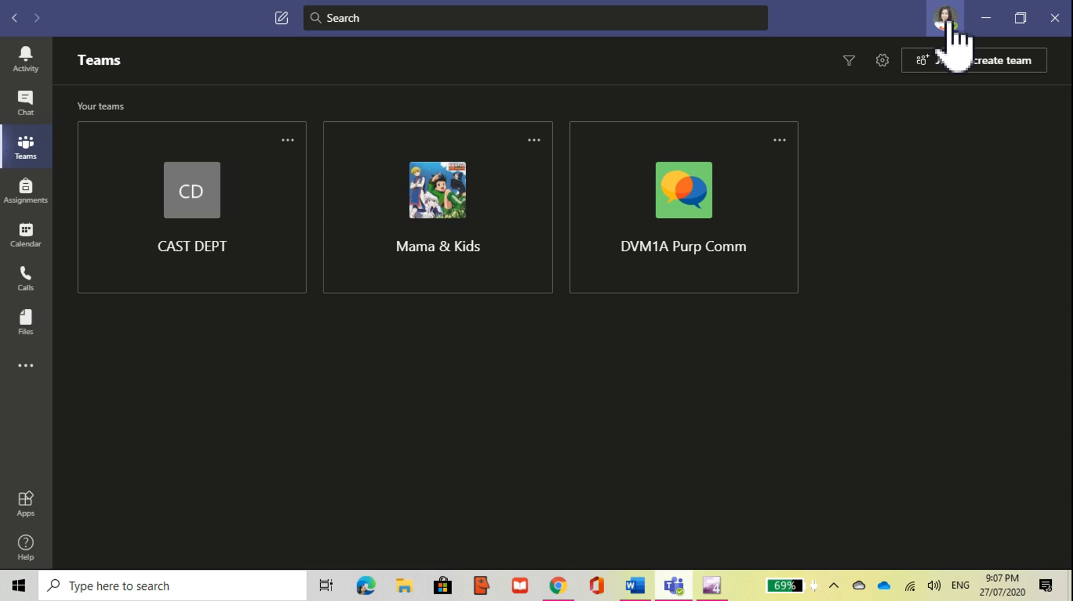
pyautogui.click(946, 23)
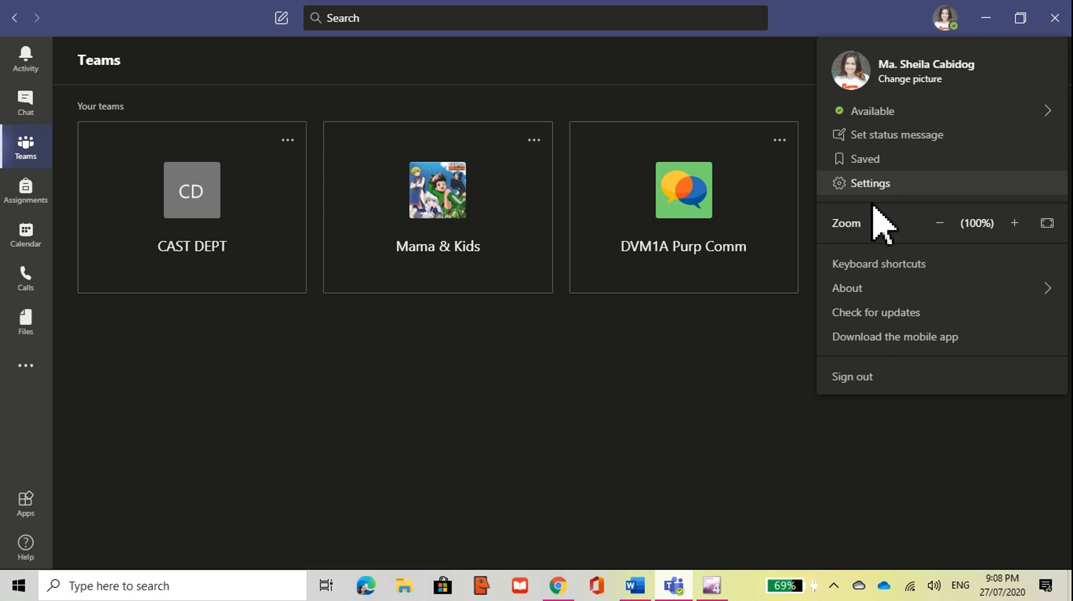
pyautogui.moveTo(863, 112)
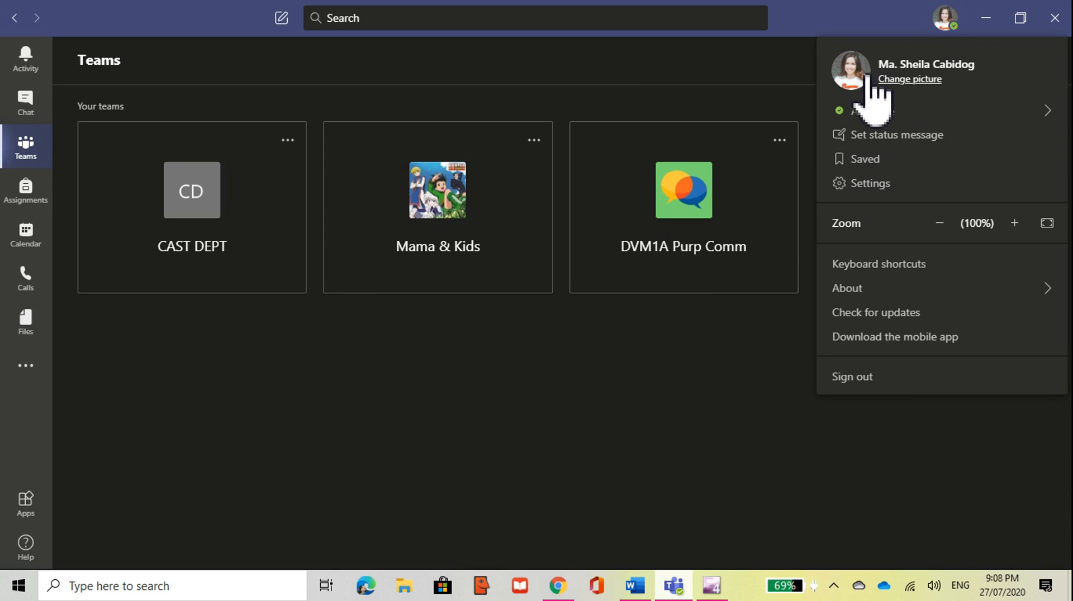
pyautogui.click(796, 357)
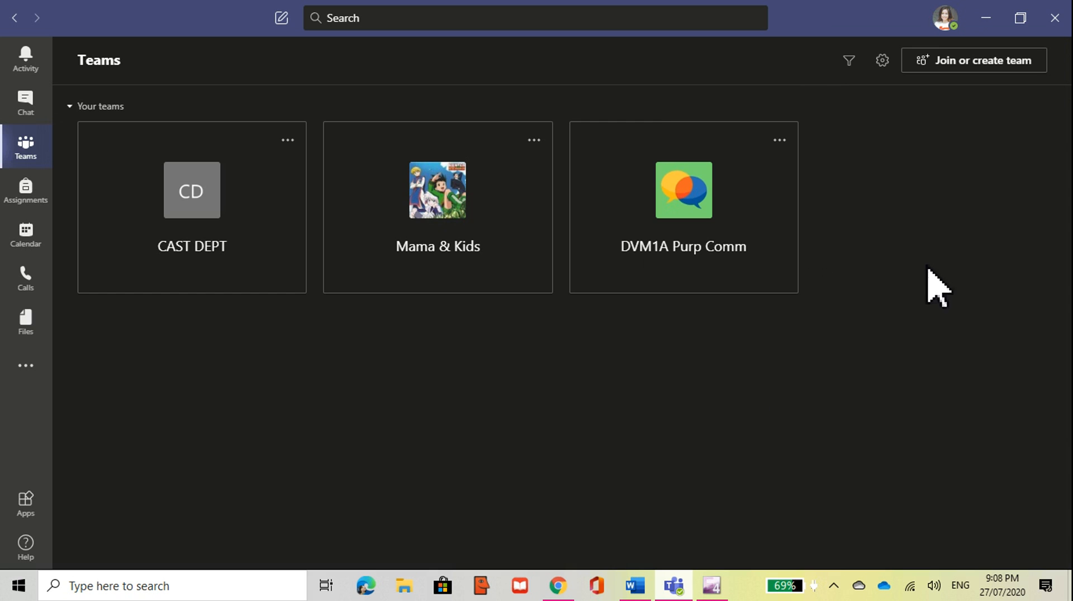
# Step: Start creating a new team of the Class type
pyautogui.click(949, 64)
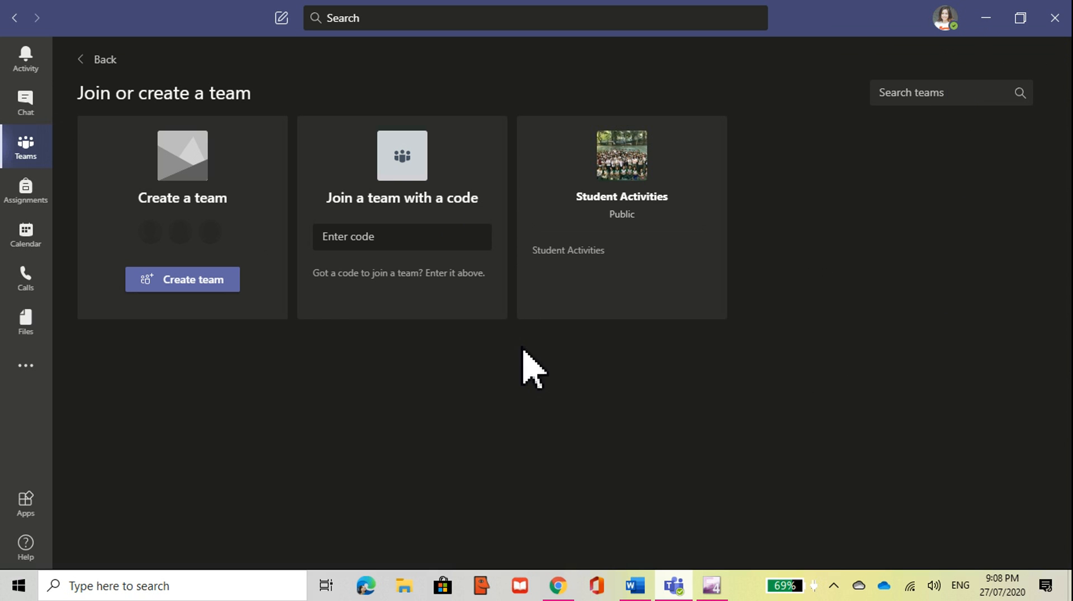
pyautogui.click(210, 283)
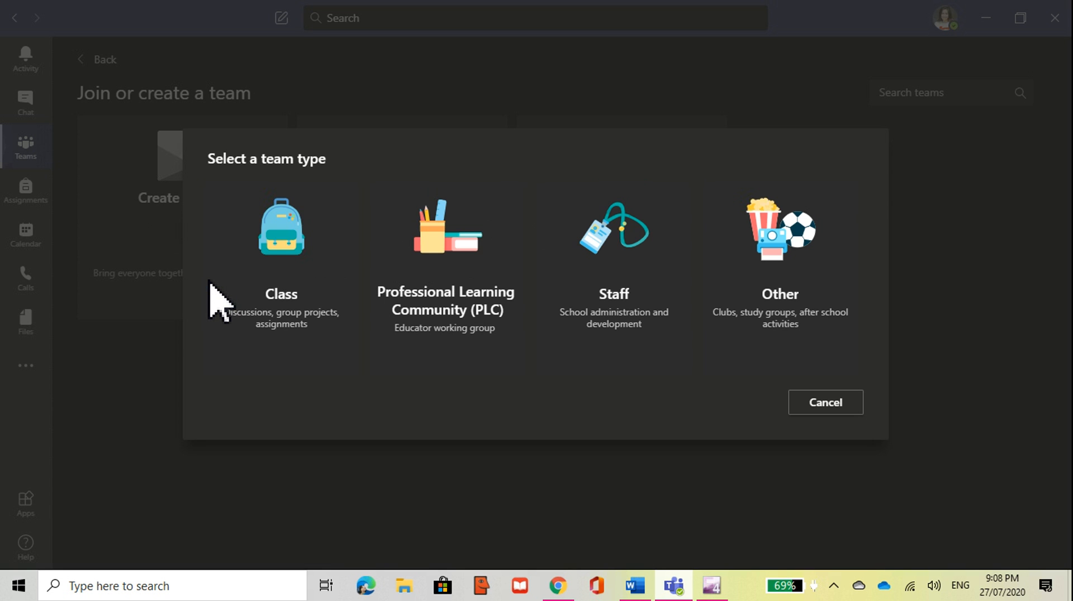
pyautogui.click(283, 238)
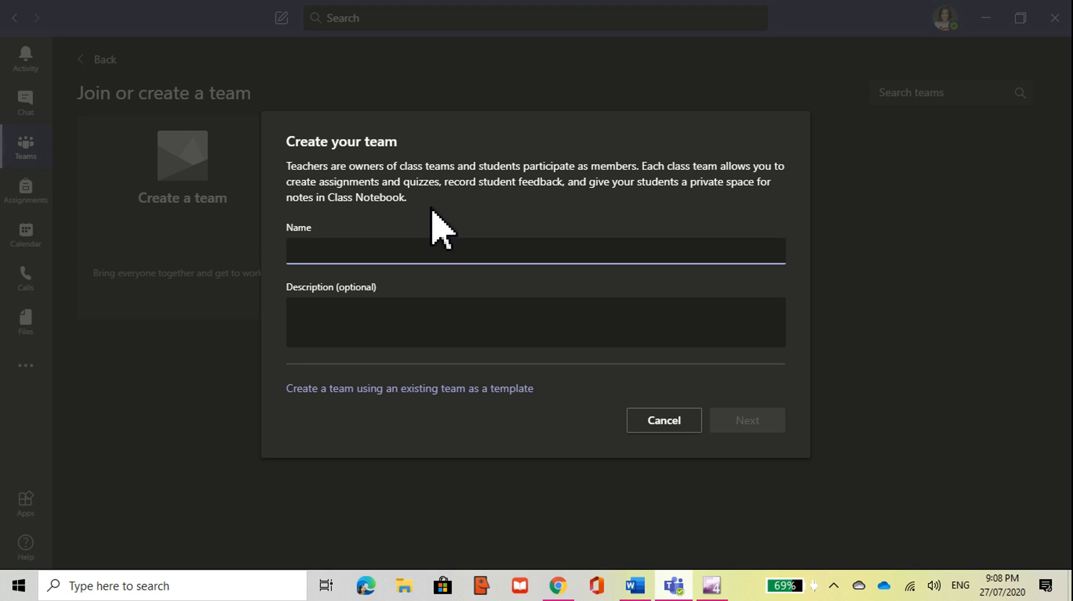
# Step: Create the class team 'Psych1A Purp Comm' with description 'Purposive Comm blah blah blah'
pyautogui.write('Psych 1')
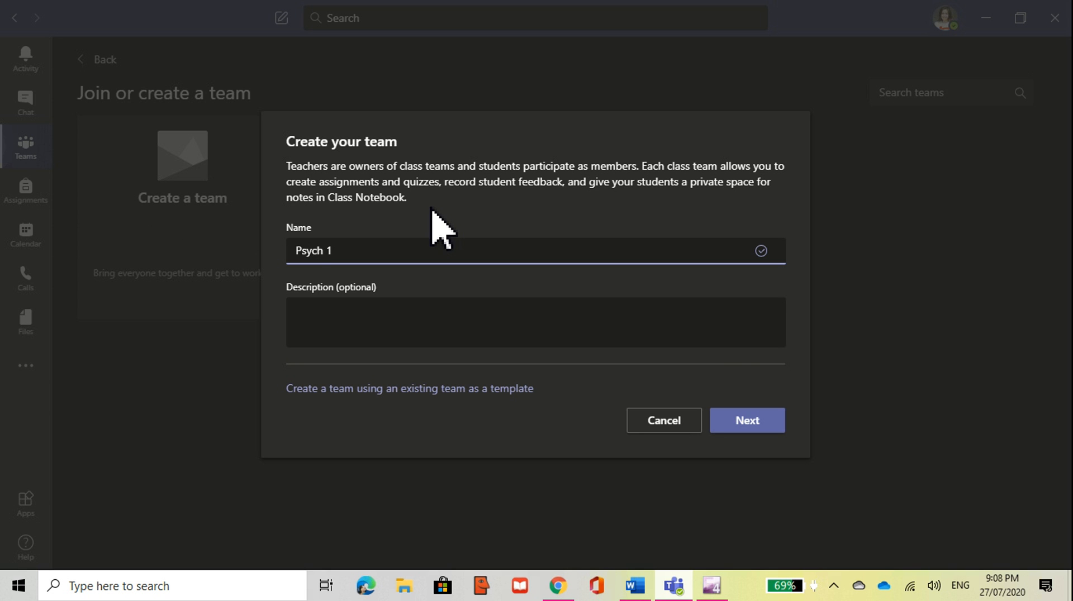
pyautogui.press('BackSpace')
pyautogui.press('BackSpace')
pyautogui.write('1A Purp Comm')
pyautogui.click(357, 314)
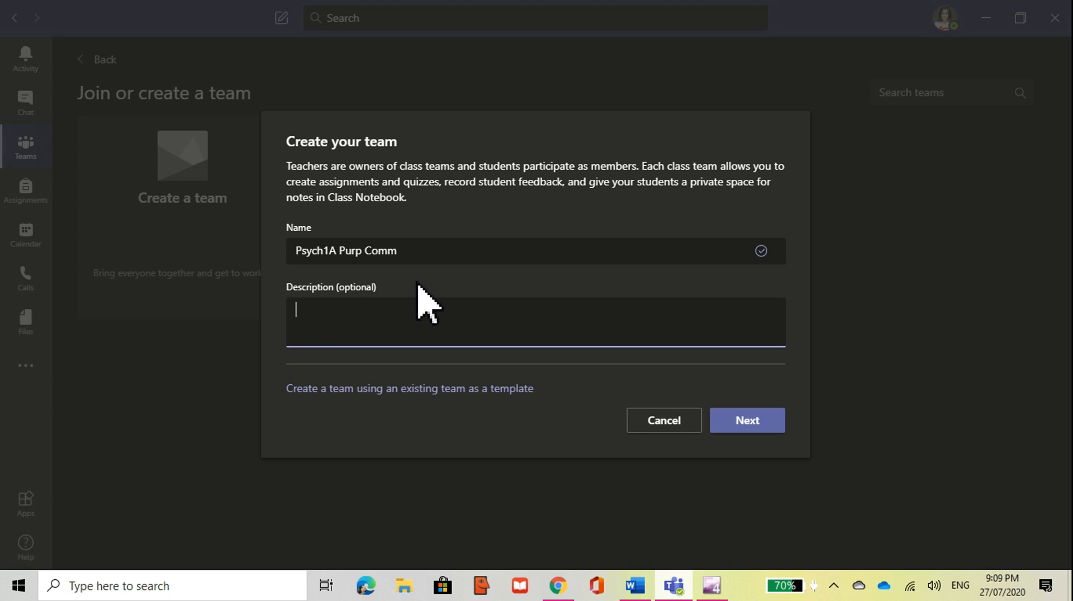
pyautogui.write('Purposive Comm')
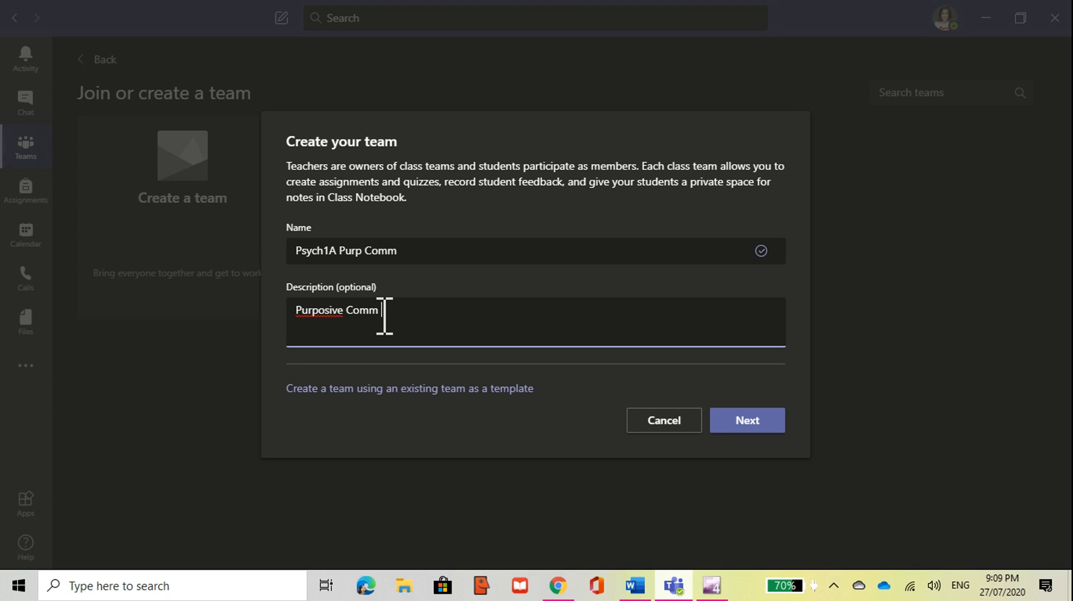
pyautogui.write('blah blah blah')
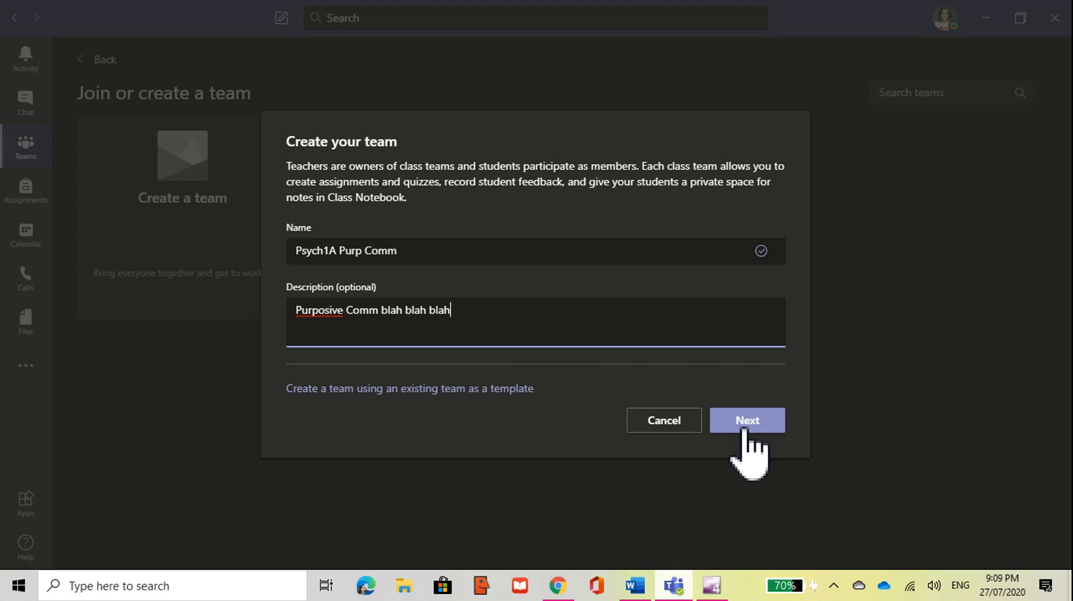
pyautogui.click(743, 429)
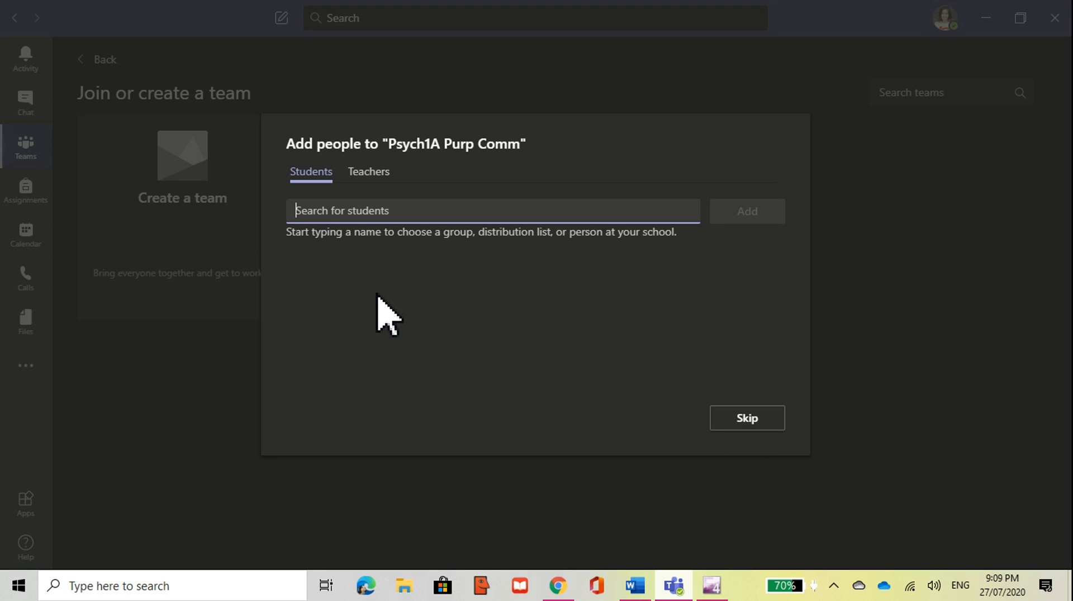
# Step: Search for the student by name, add them to the class, and close to the General channel
pyautogui.write('j')
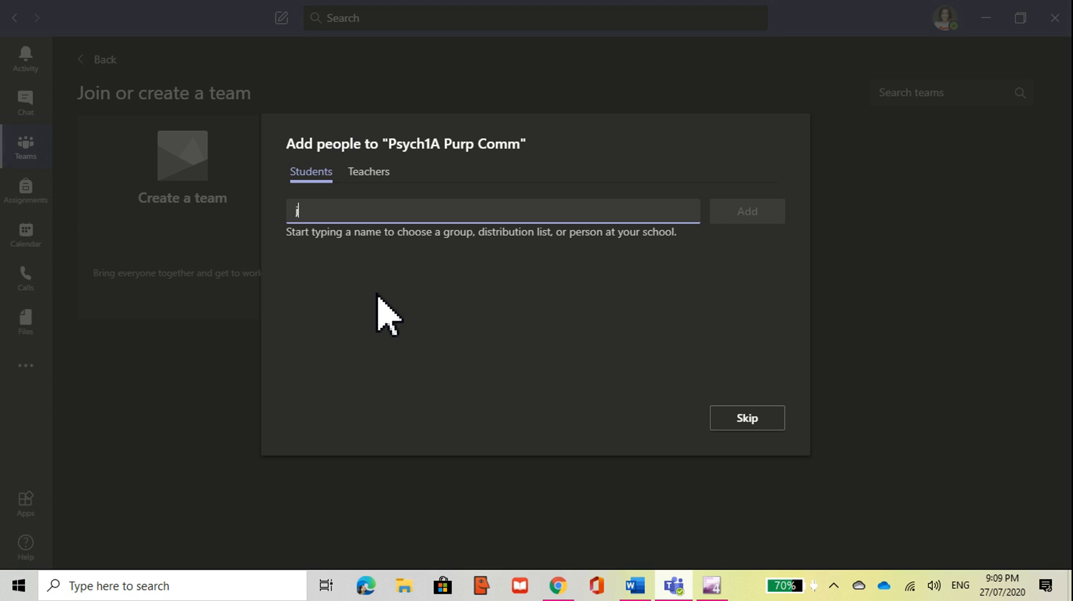
pyautogui.write('ay')
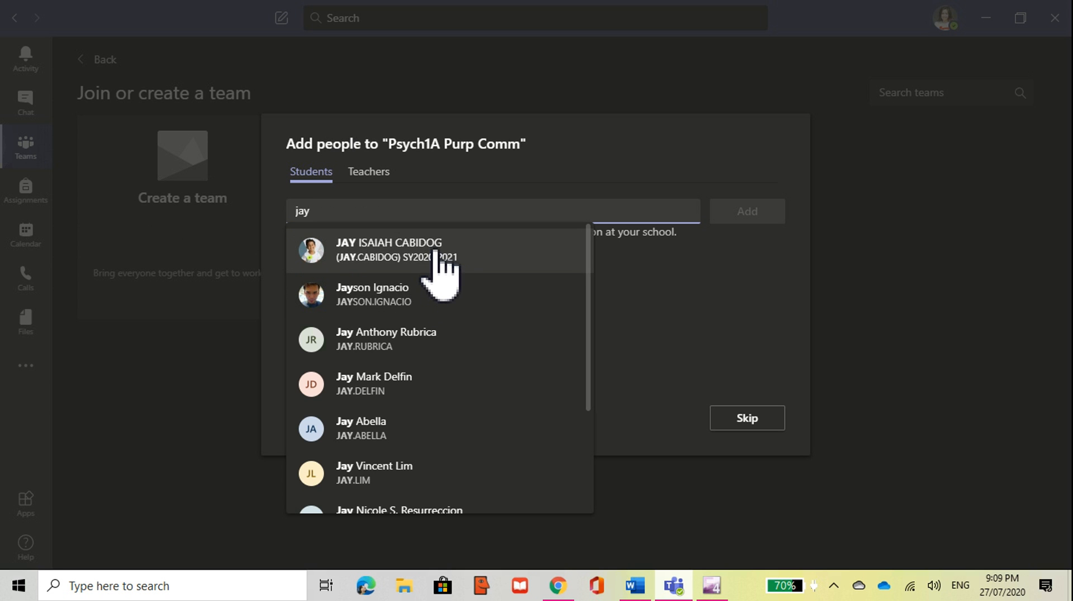
pyautogui.click(440, 274)
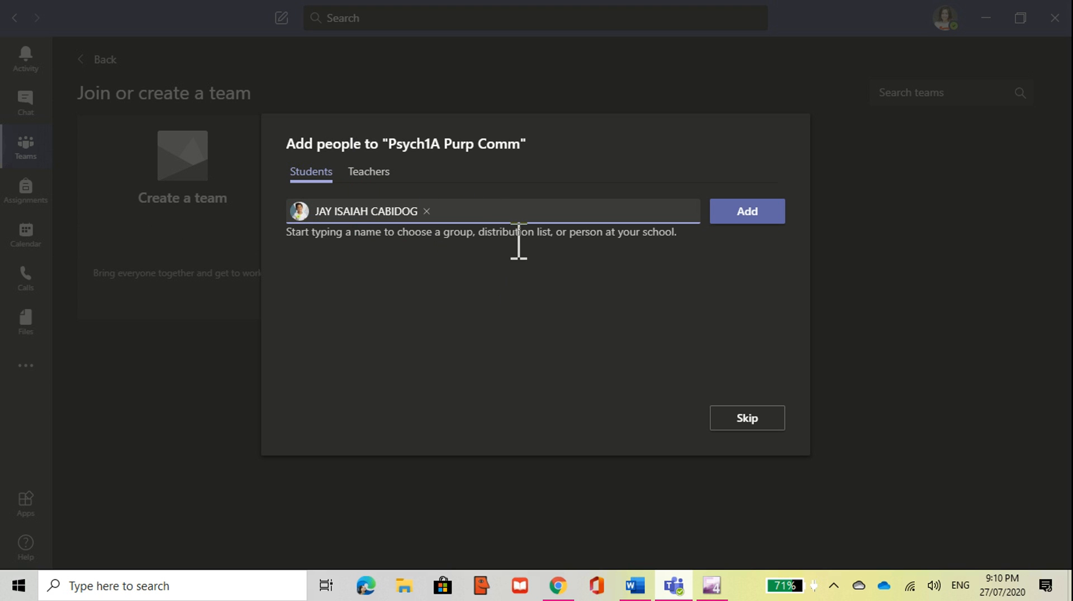
pyautogui.click(750, 217)
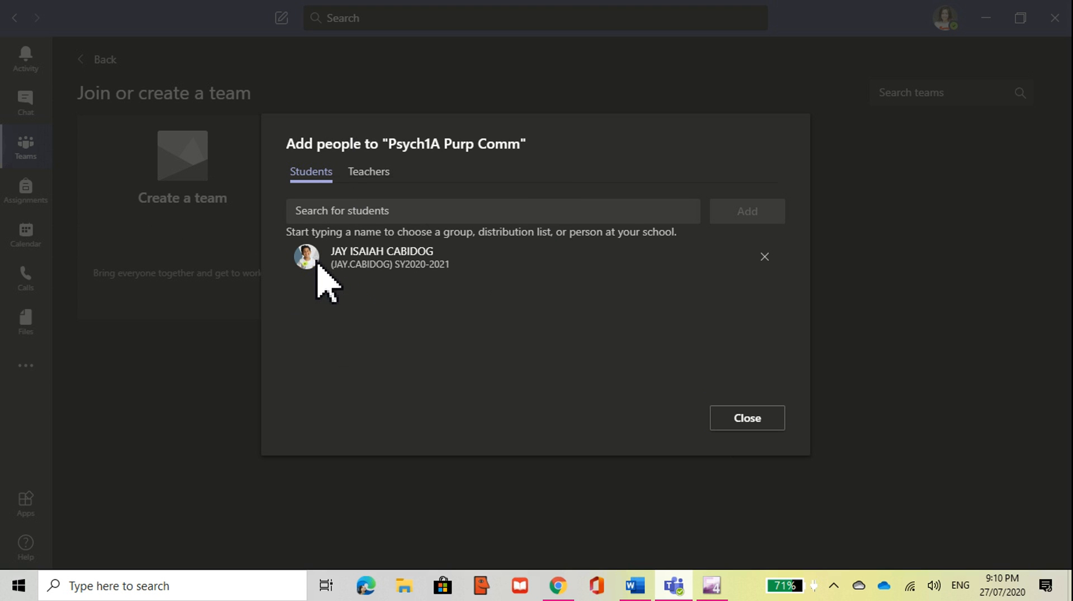
pyautogui.moveTo(357, 263)
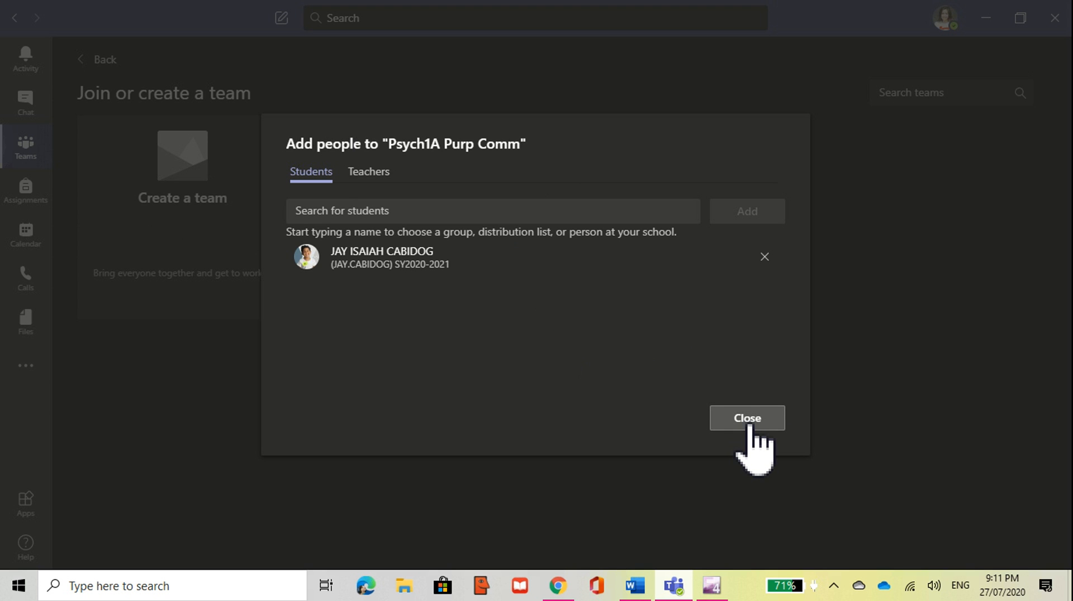
pyautogui.click(749, 425)
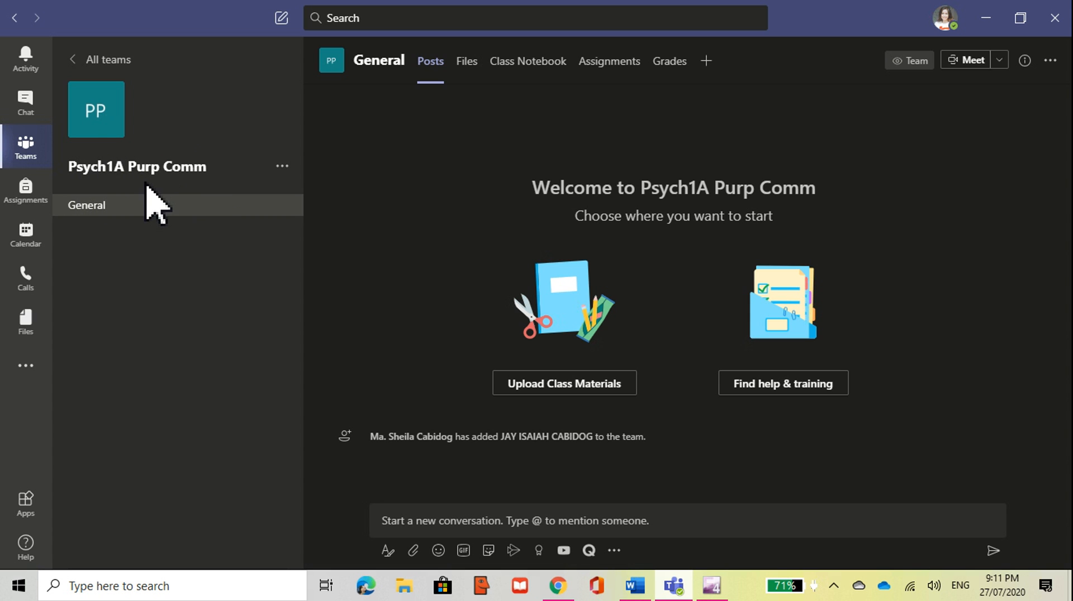
# Step: Replace the team's PP initials picture with the yellow microphone avatar
pyautogui.moveTo(110, 123)
pyautogui.click(117, 129)
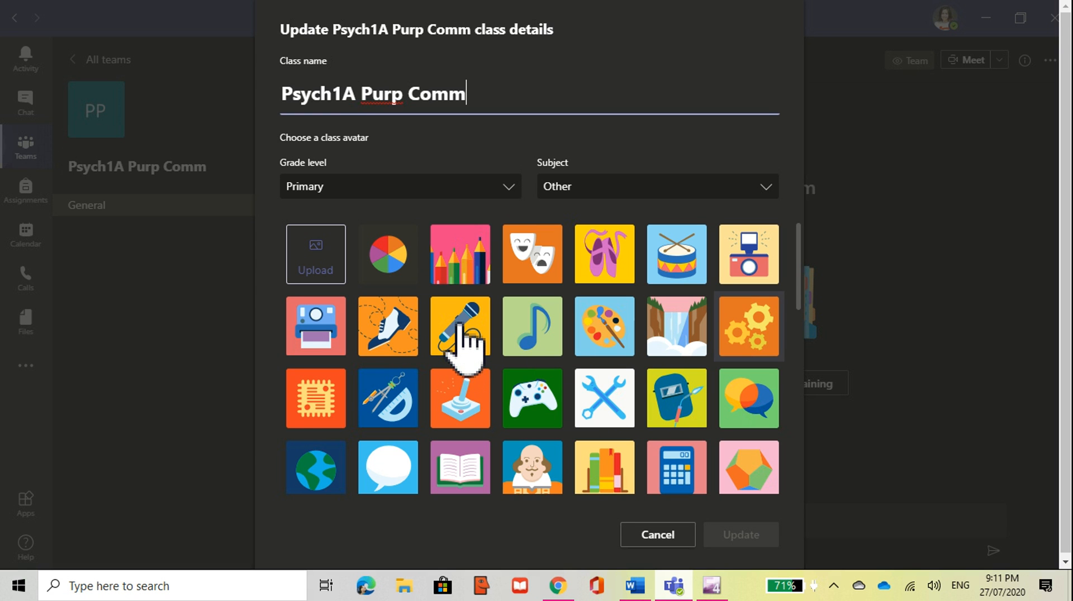
pyautogui.click(468, 336)
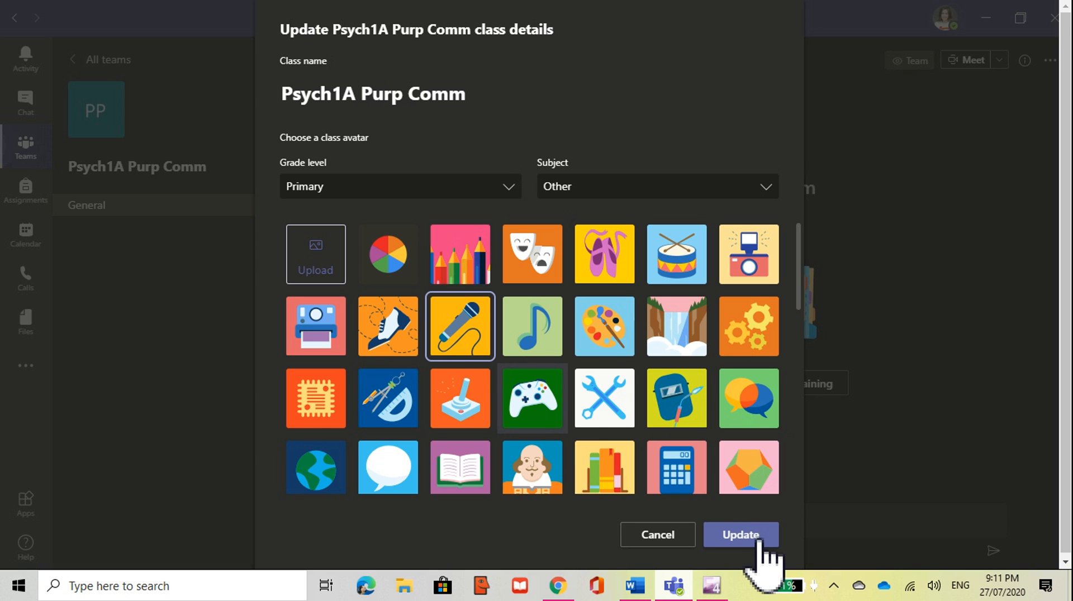
pyautogui.click(763, 550)
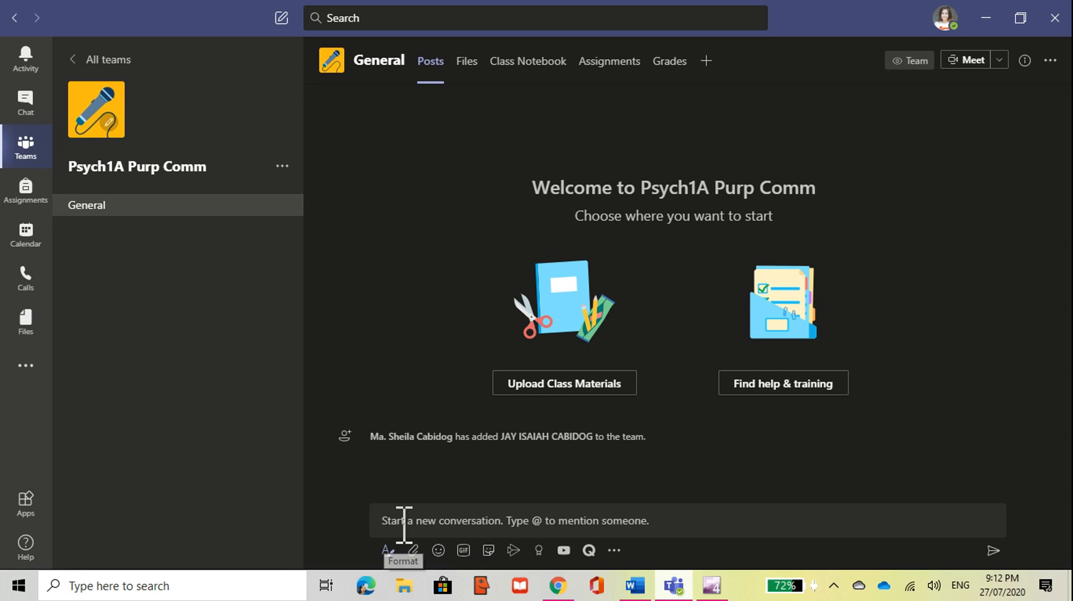
# Step: Post the greeting 'hi' to the new student in the General channel
pyautogui.click(405, 520)
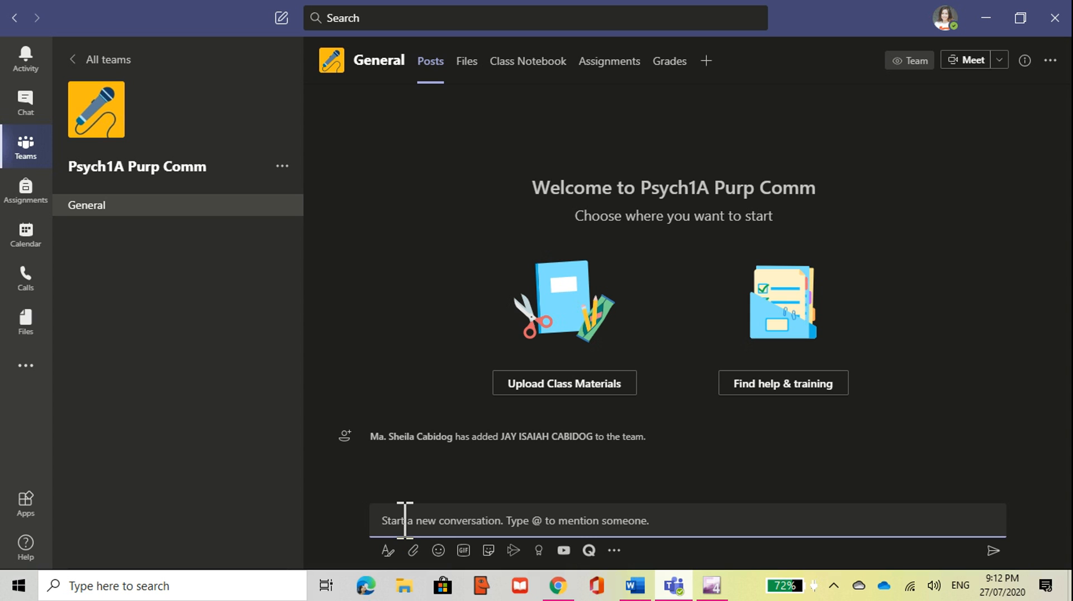
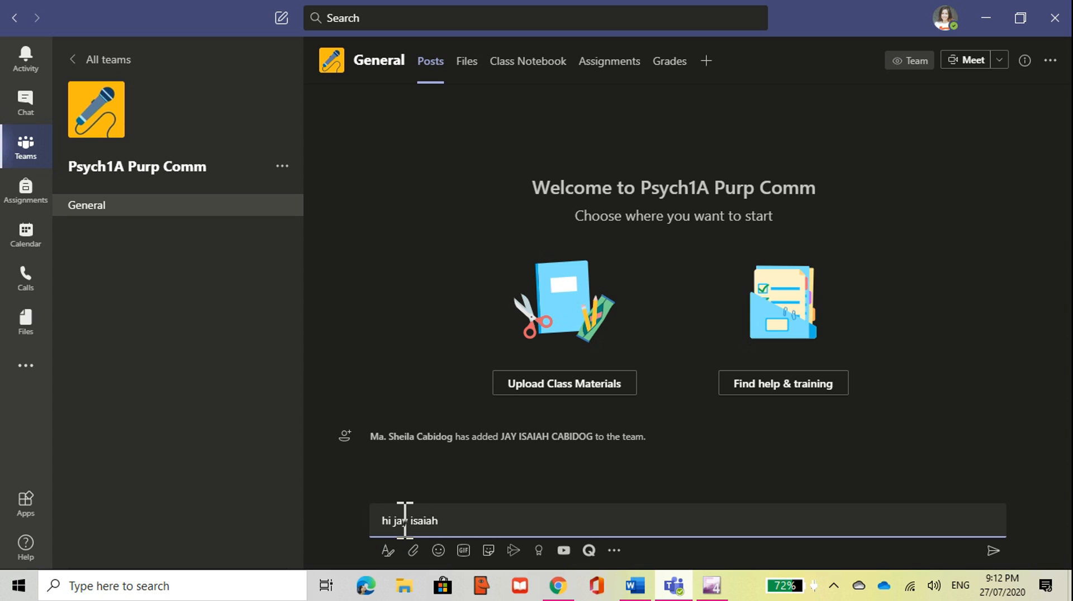
pyautogui.press('Return')
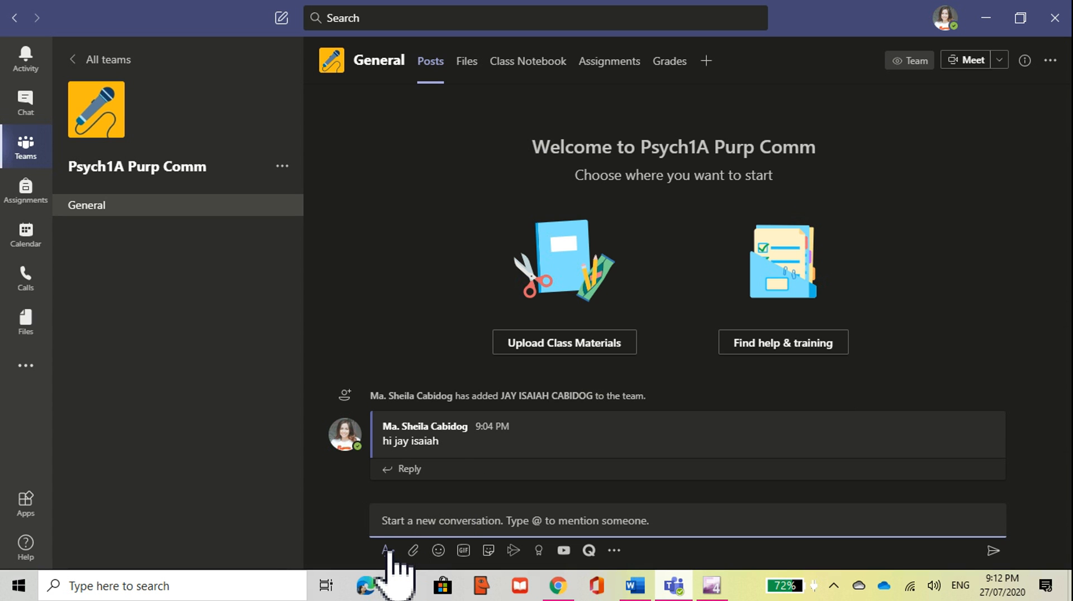
# Step: Post 'hi class' formatted bold, large and italic in the General channel
pyautogui.click(387, 550)
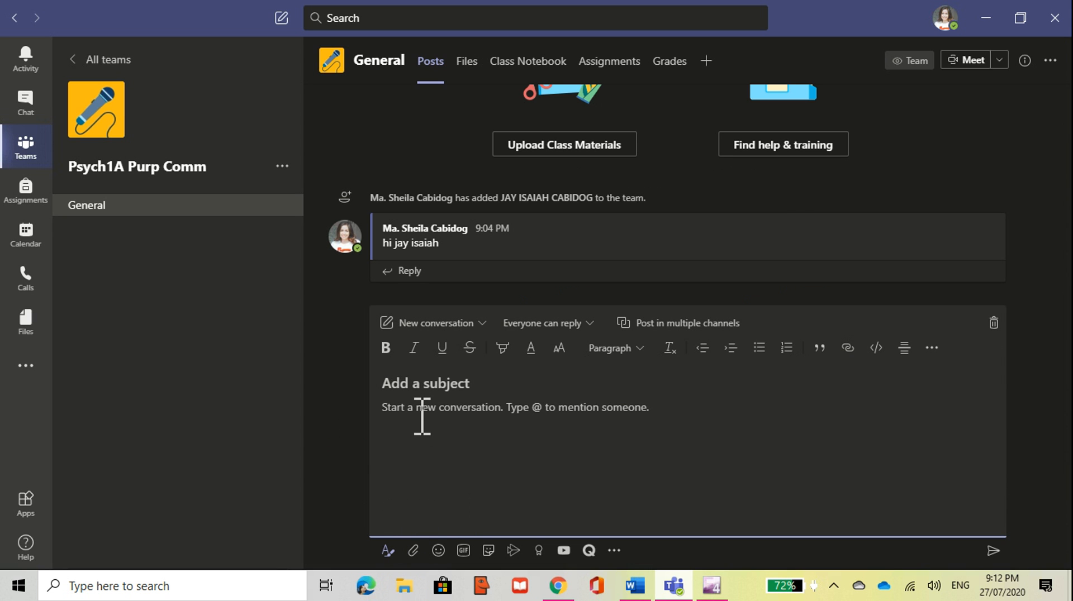
pyautogui.write('hi class')
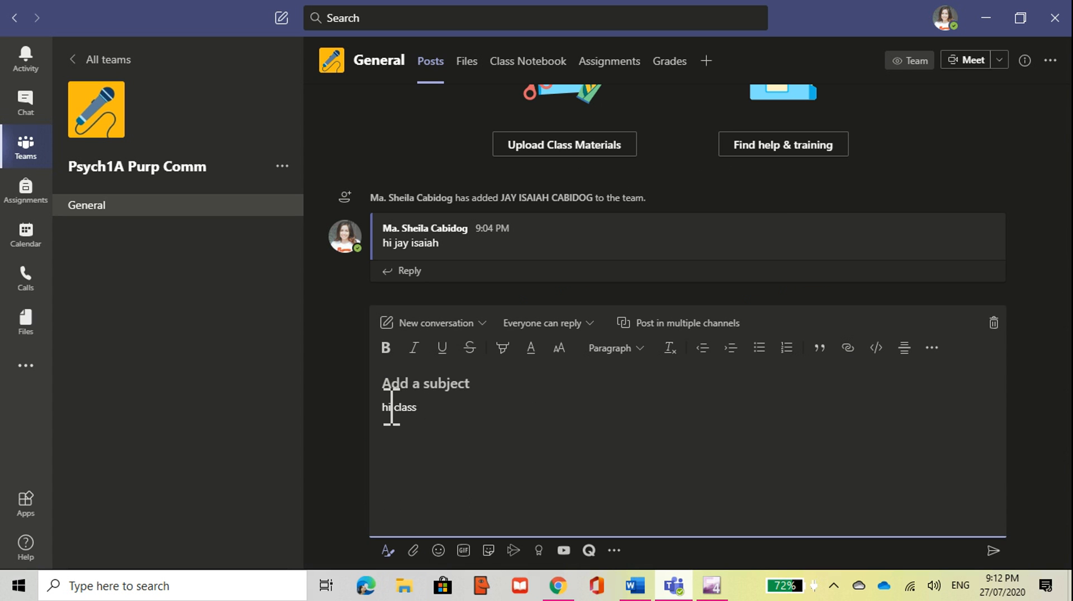
pyautogui.moveTo(385, 408); pyautogui.dragTo(433, 412)
pyautogui.click(385, 348)
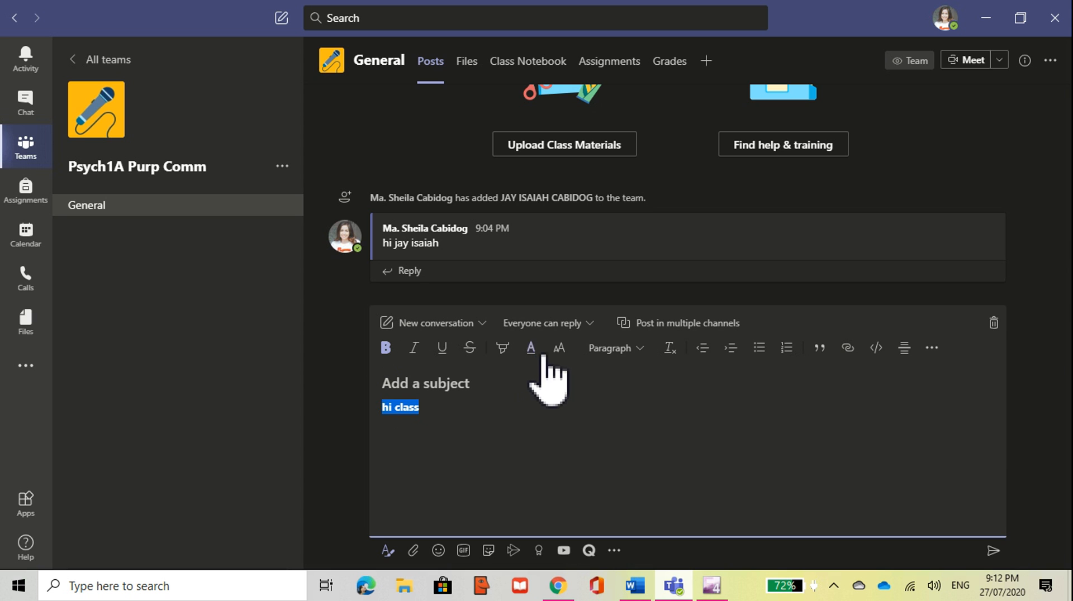
pyautogui.click(558, 351)
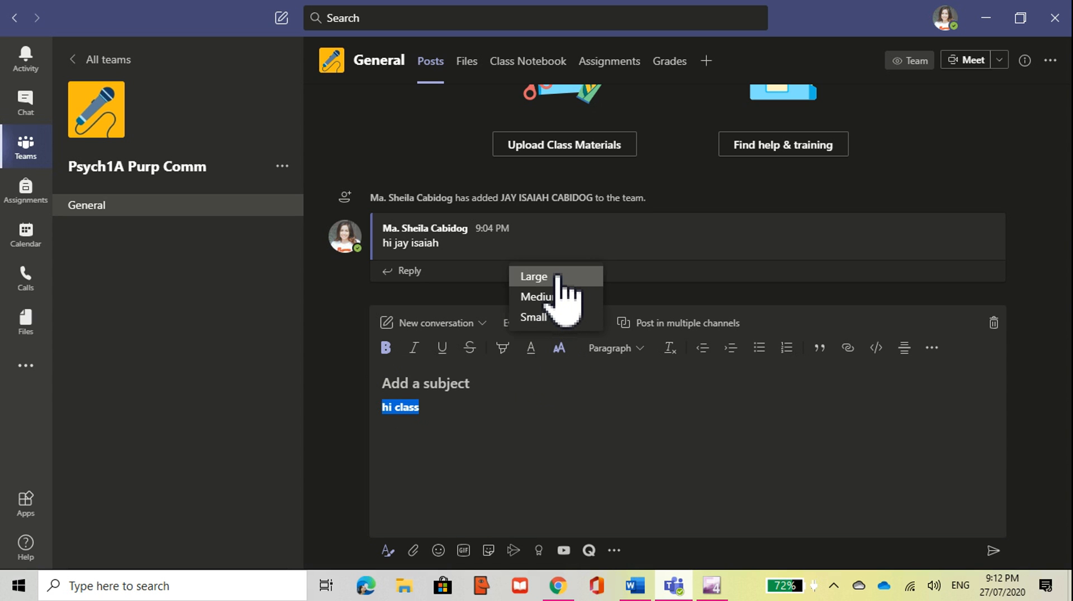
pyautogui.click(557, 277)
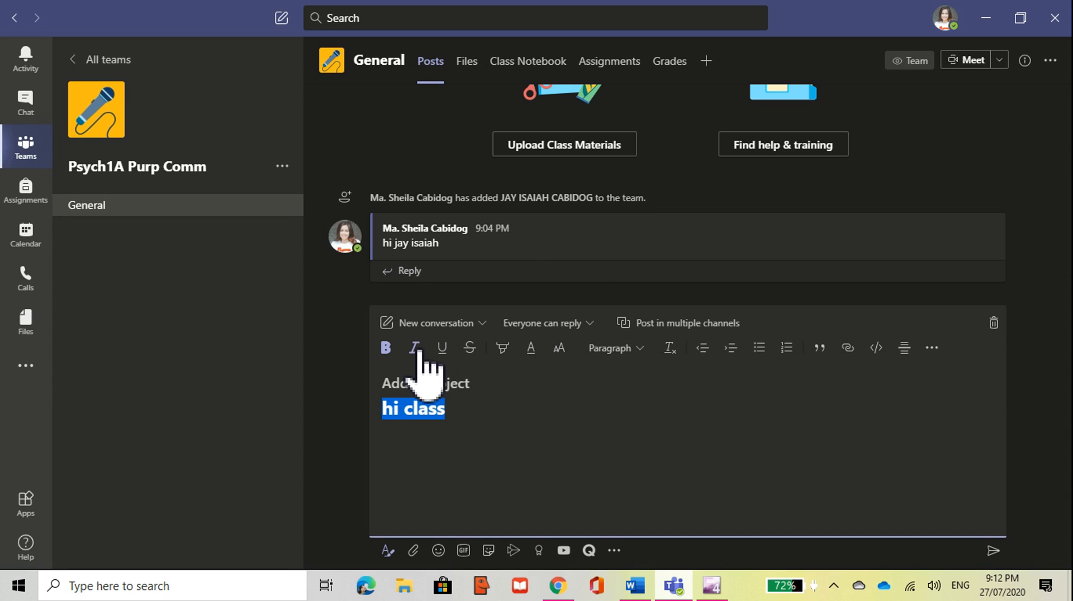
pyautogui.click(415, 350)
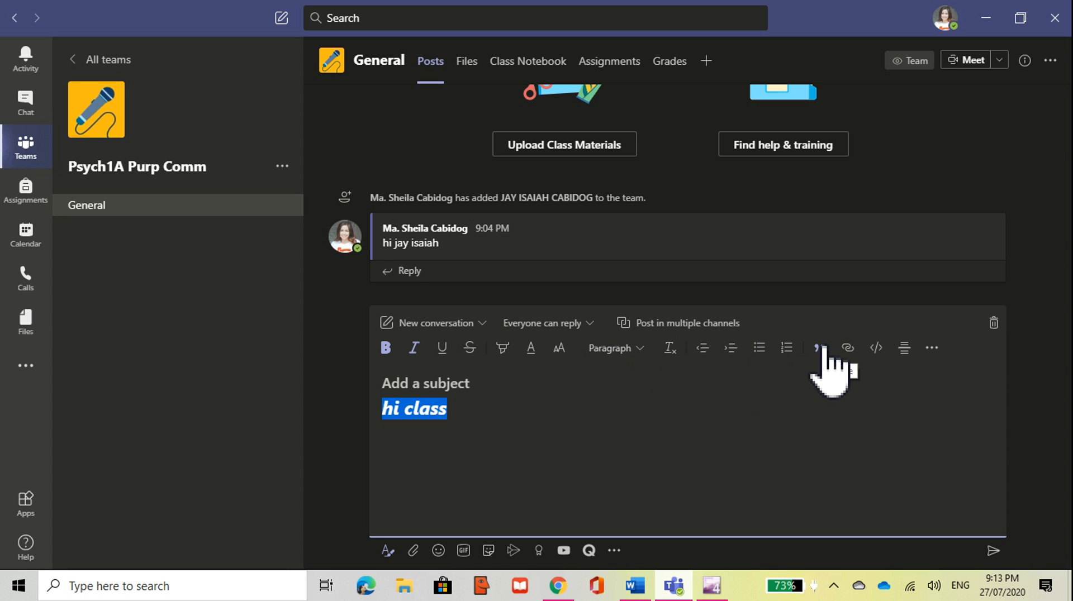
pyautogui.click(459, 411)
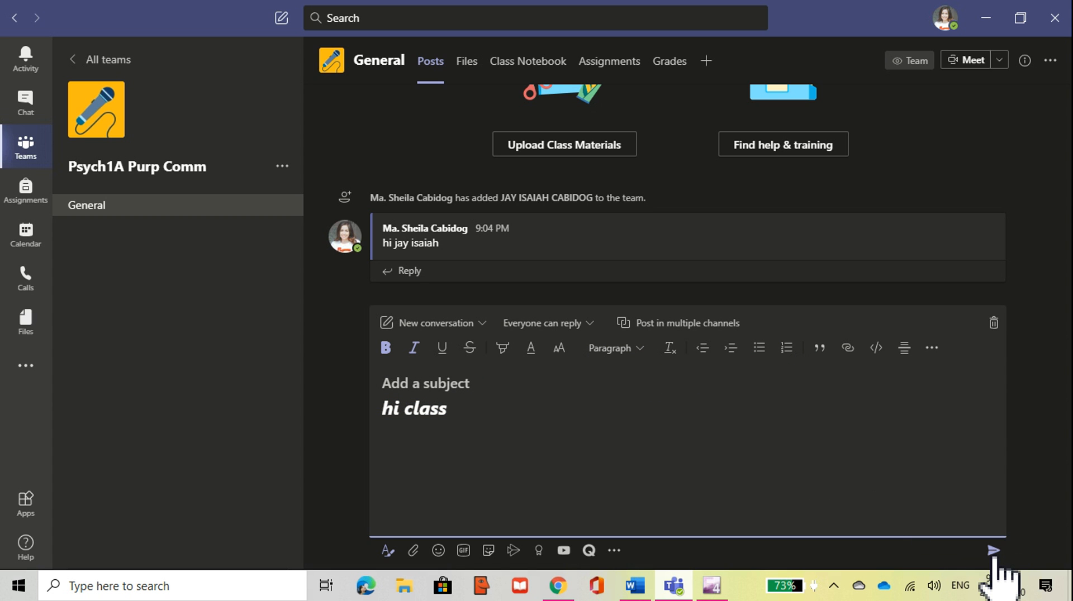
pyautogui.click(994, 552)
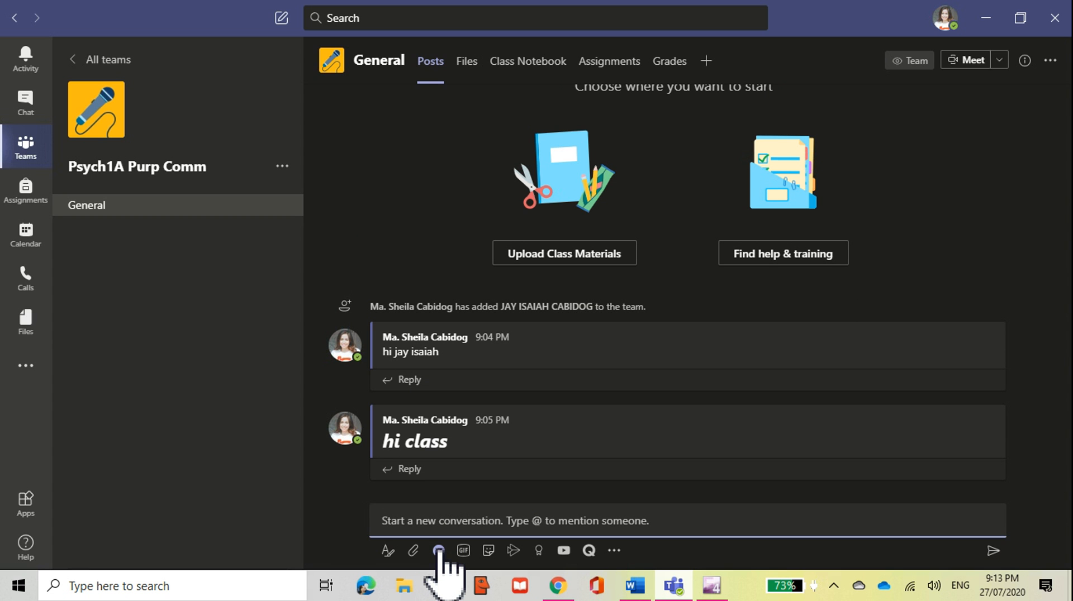
# Step: Send a post containing just the sad face emoji
pyautogui.click(438, 551)
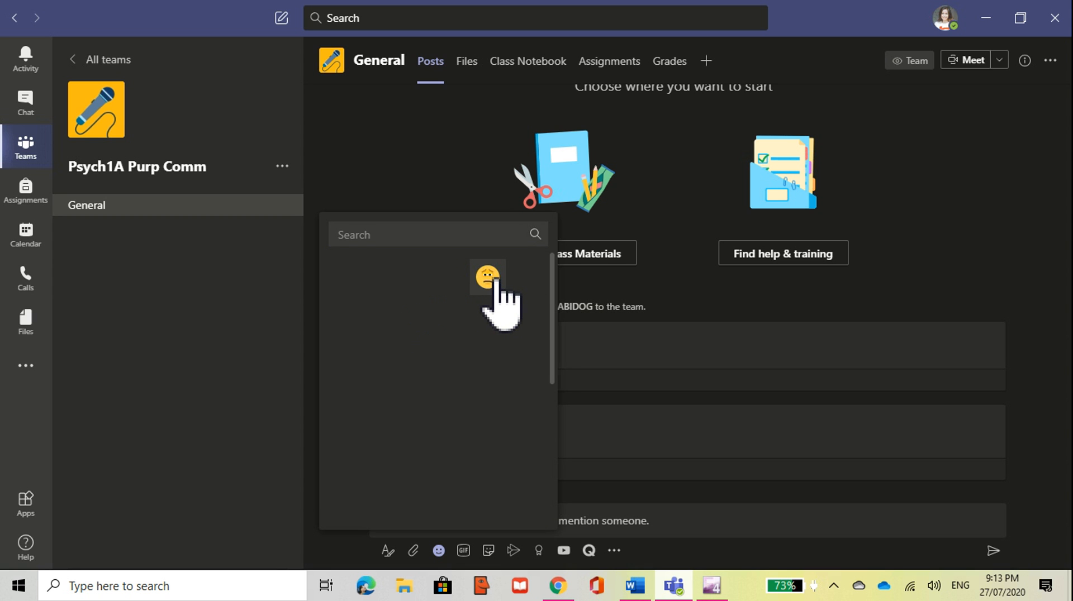
pyautogui.click(495, 278)
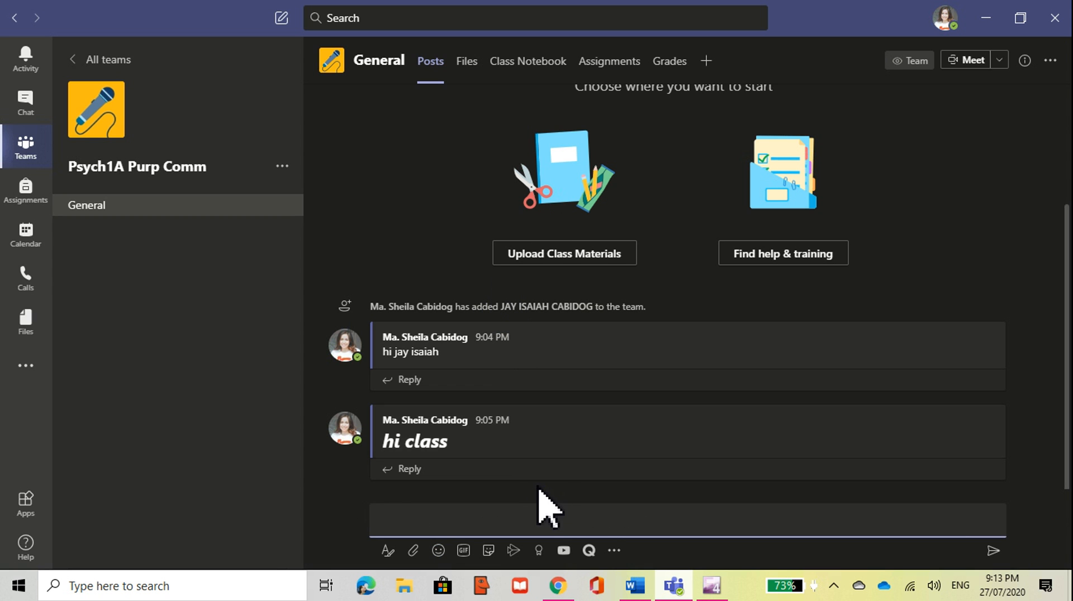
pyautogui.click(995, 553)
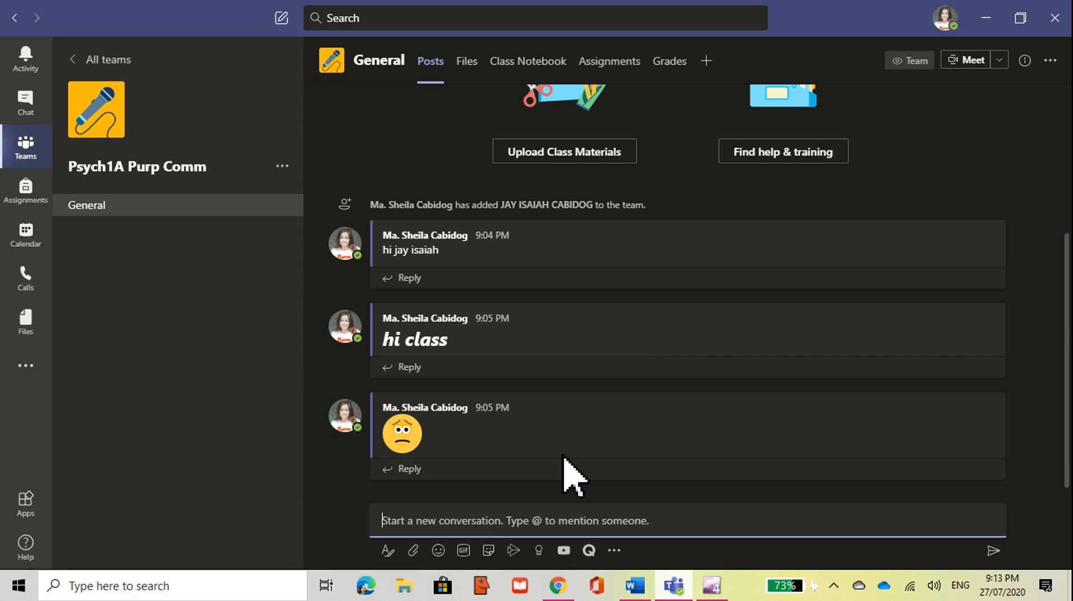
# Step: Post the 'You're Awesome!' GIF from an 'awesome' search with the caption 'good job class!'
pyautogui.click(464, 550)
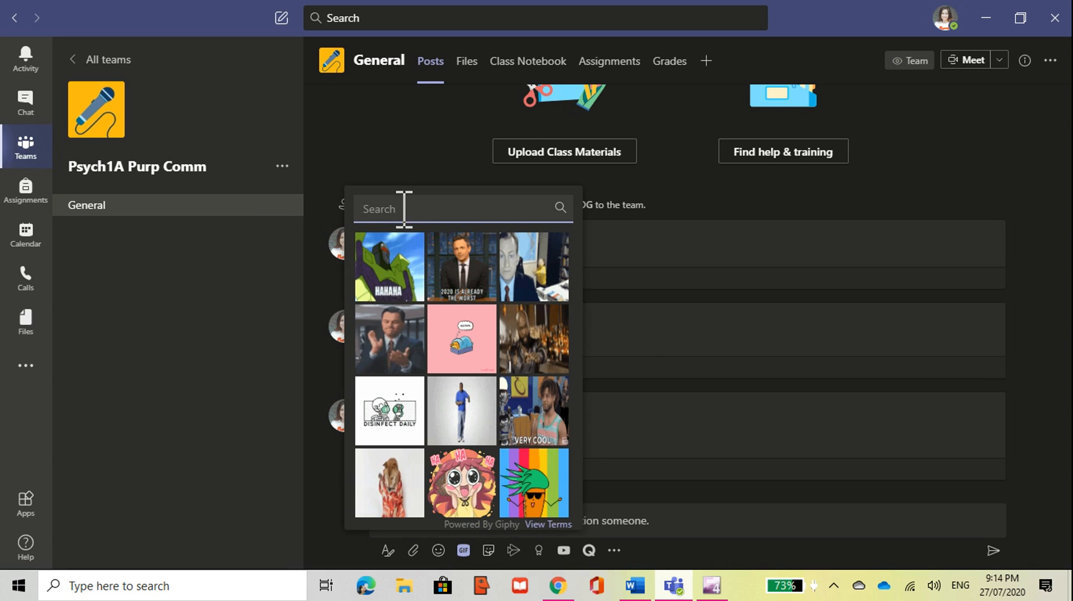
pyautogui.write('awe')
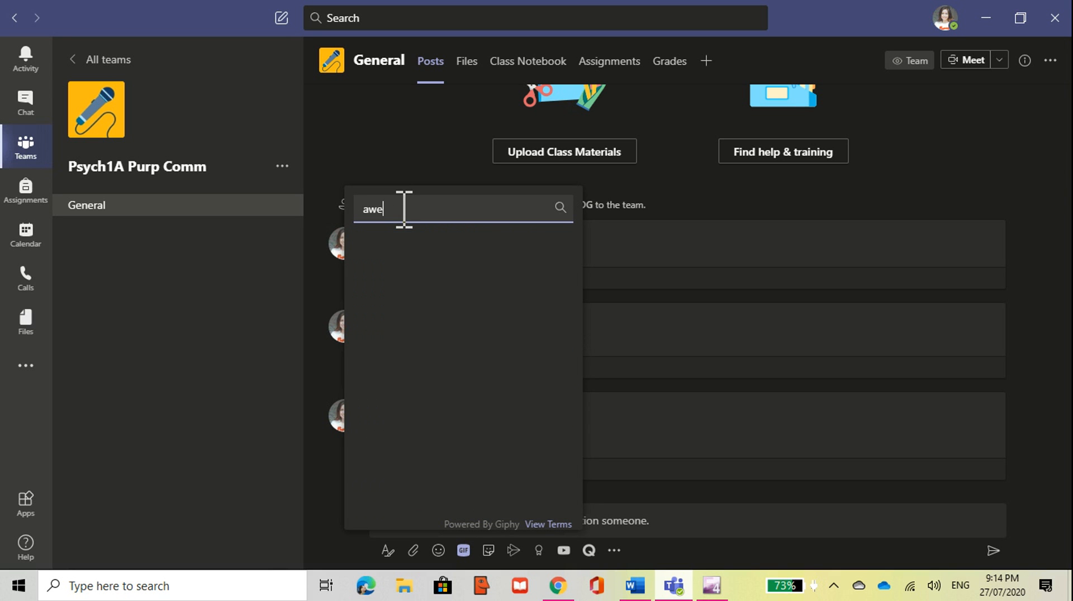
pyautogui.write('some')
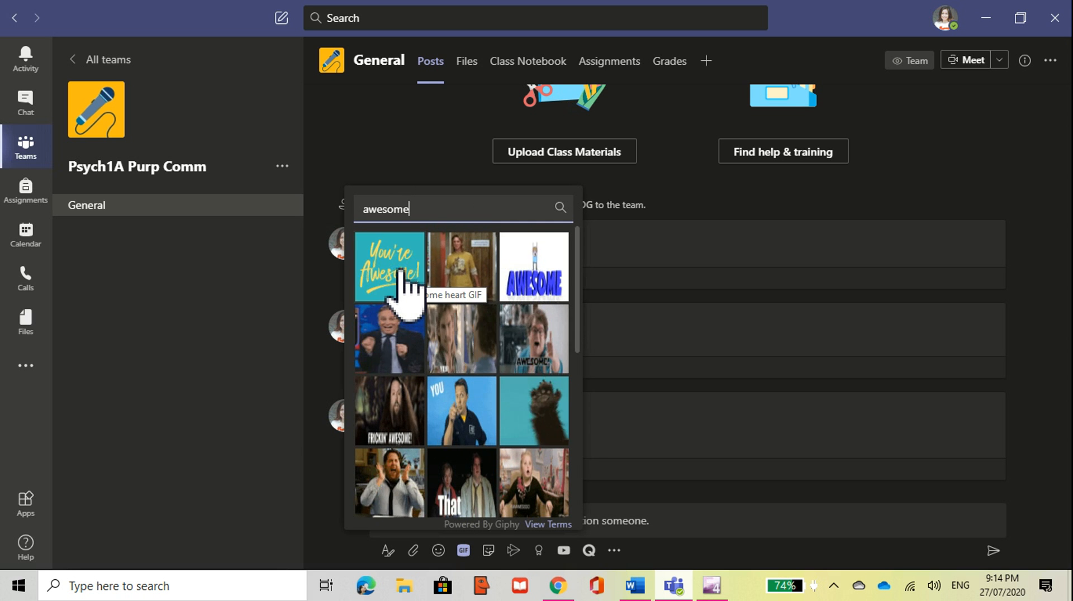
pyautogui.click(404, 285)
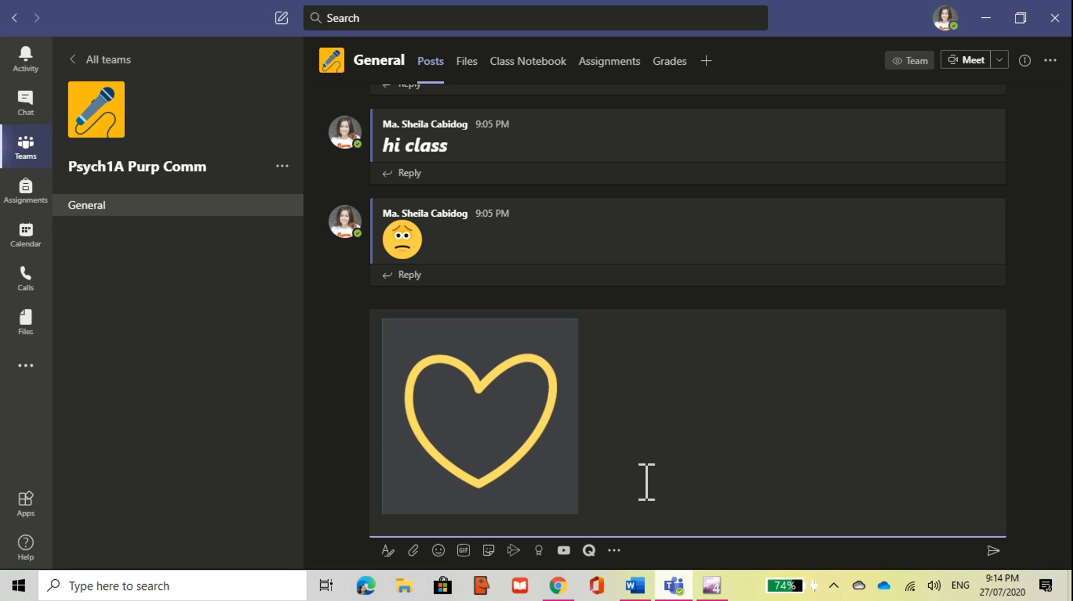
pyautogui.write('good job')
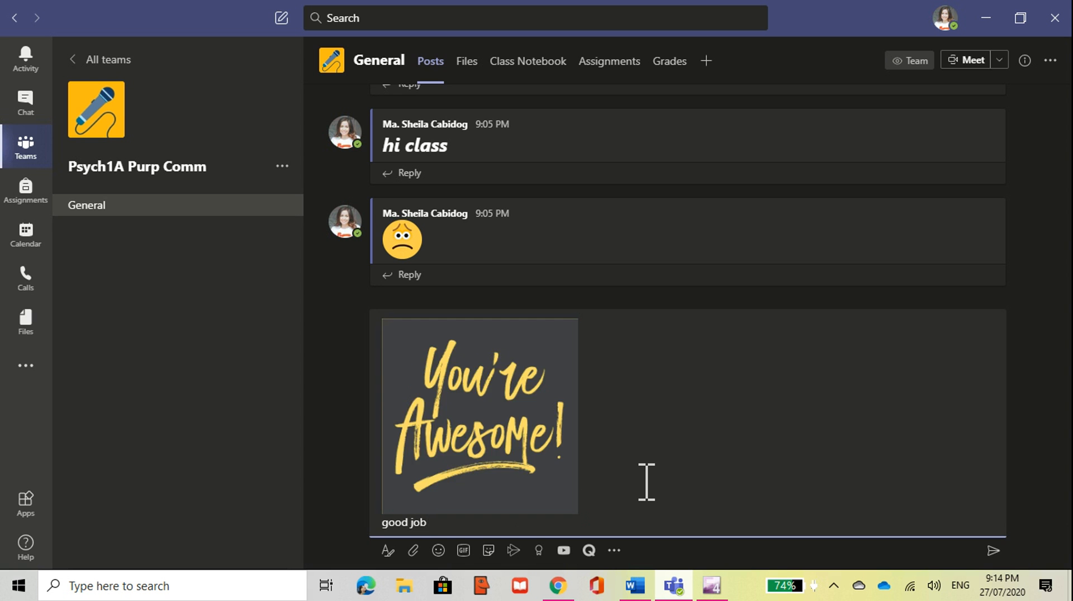
pyautogui.write(' class!')
pyautogui.press('Return')
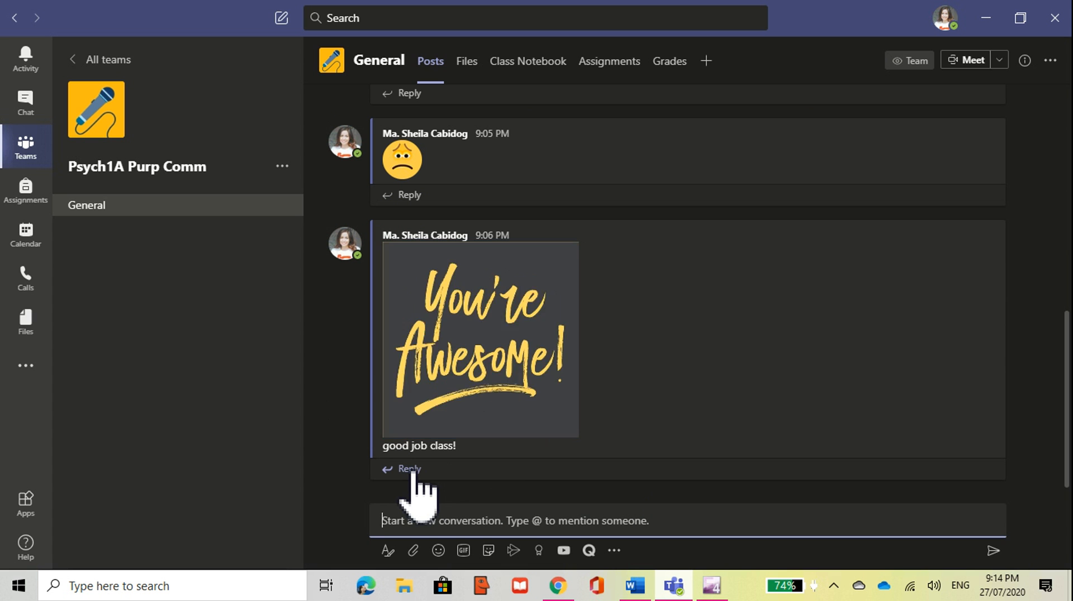
pyautogui.moveTo(525, 305)
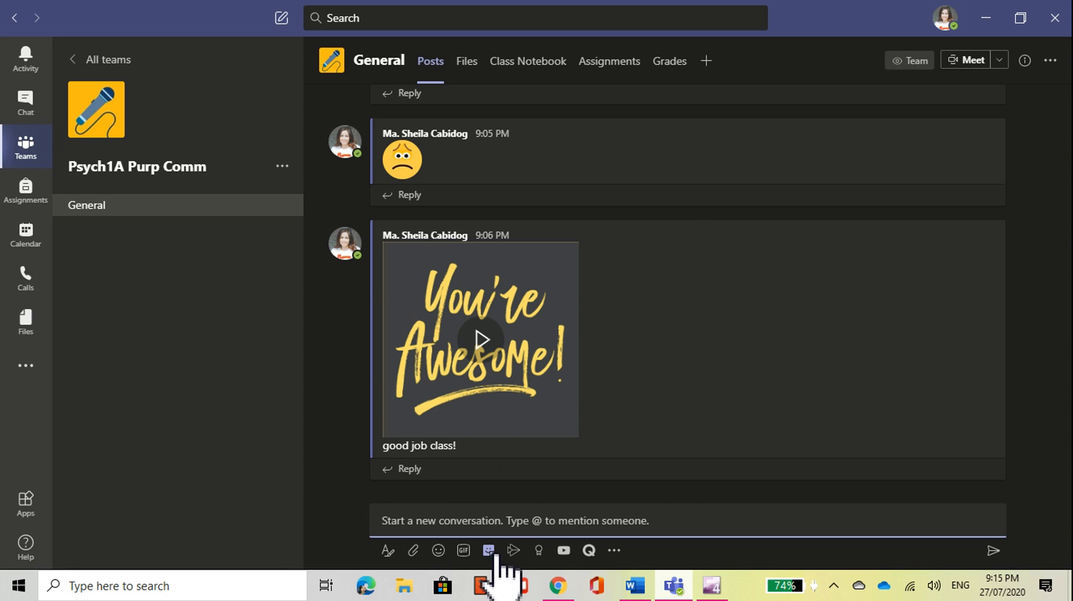
pyautogui.click(488, 551)
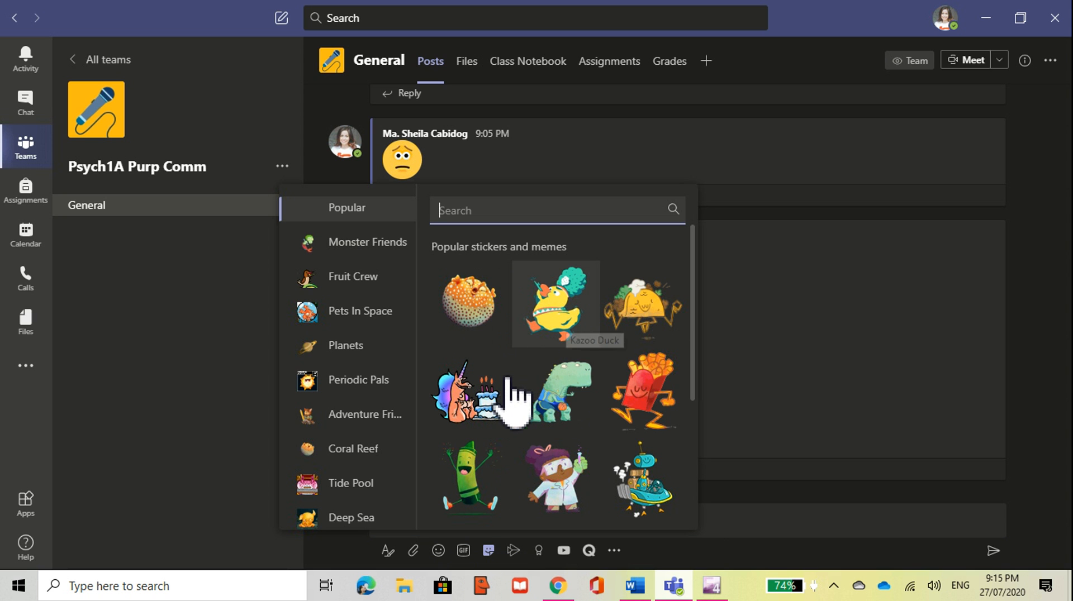
pyautogui.click(496, 407)
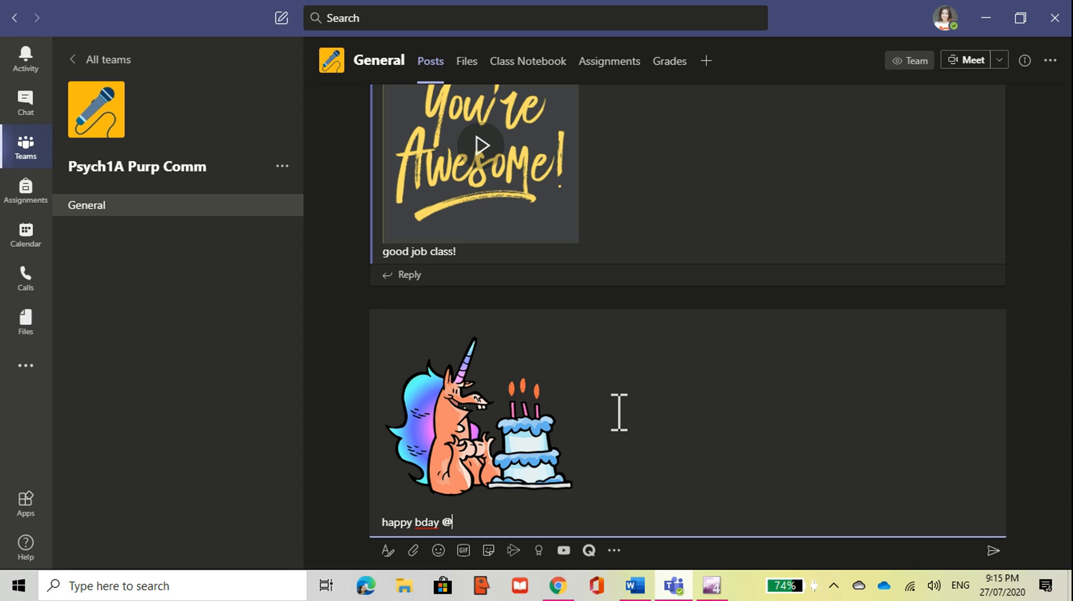
pyautogui.write('jay')
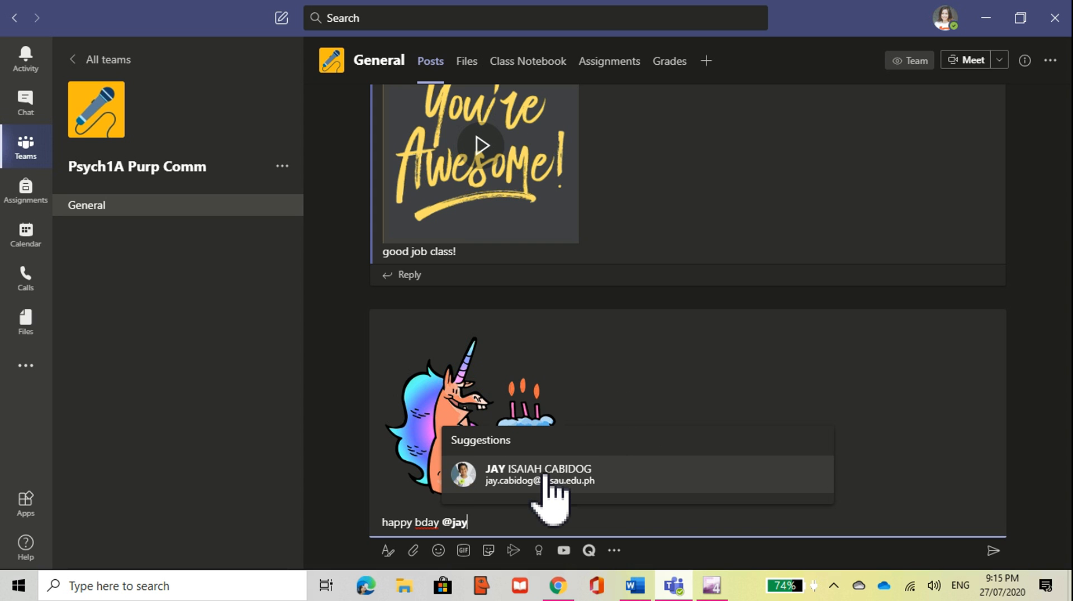
pyautogui.click(545, 478)
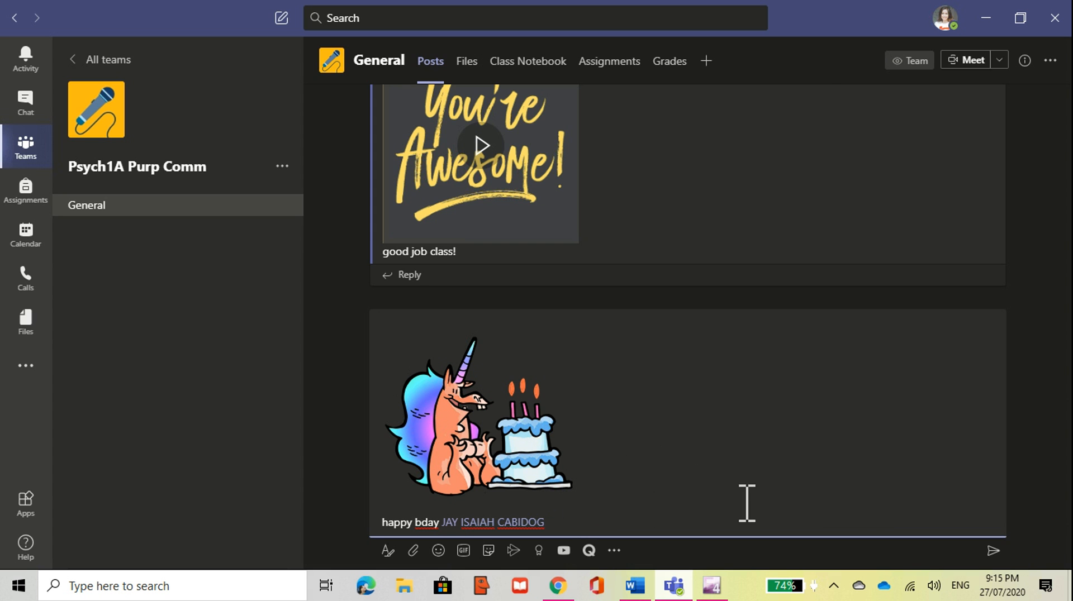
pyautogui.click(993, 551)
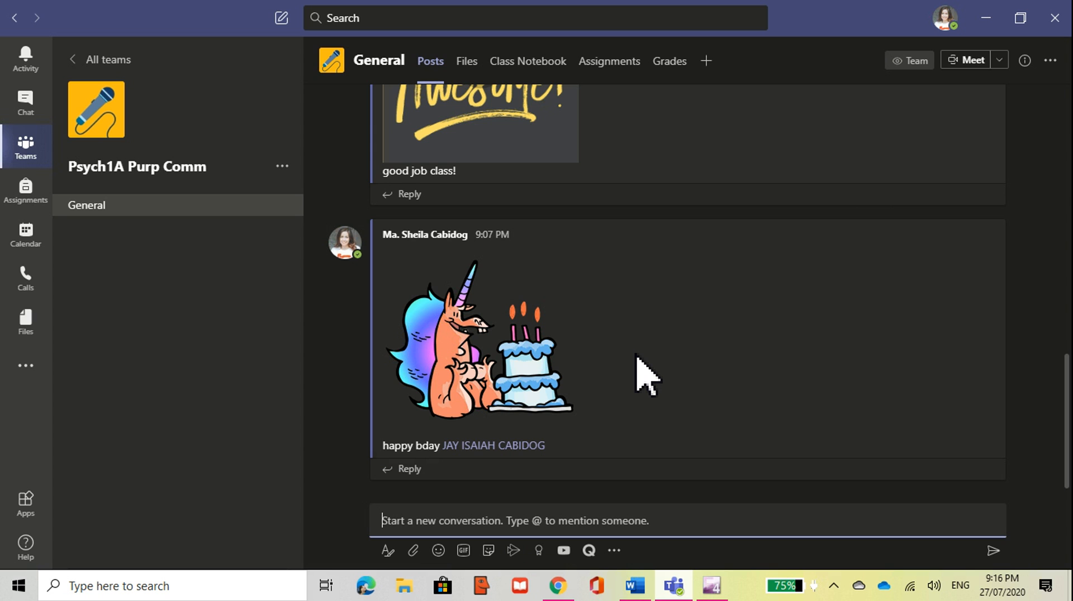
pyautogui.moveTo(637, 355)
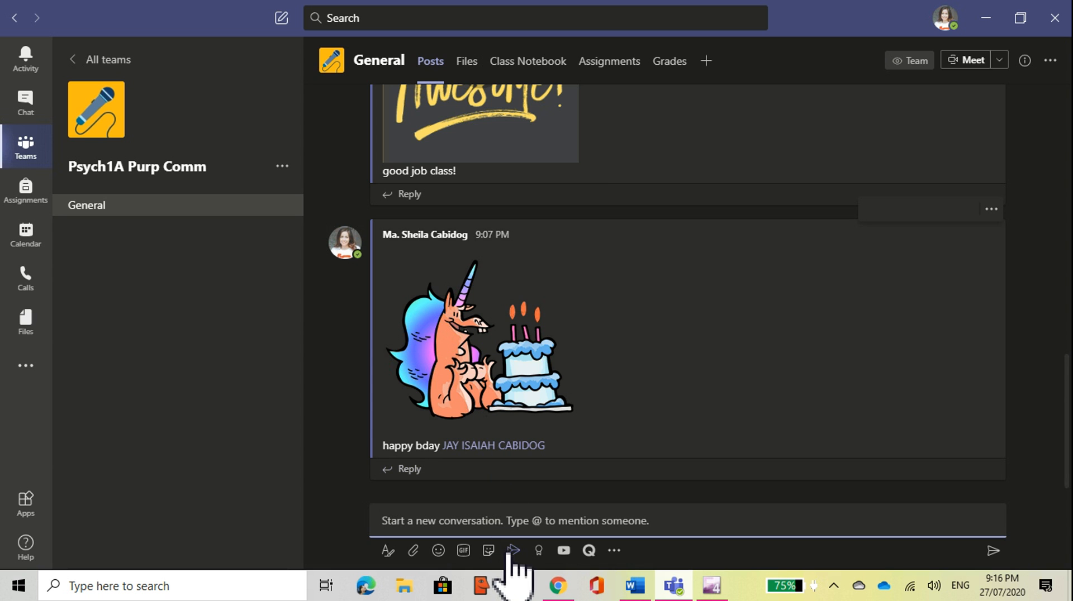
# Step: Open the Praise form and pick the Achiever badge
pyautogui.click(538, 552)
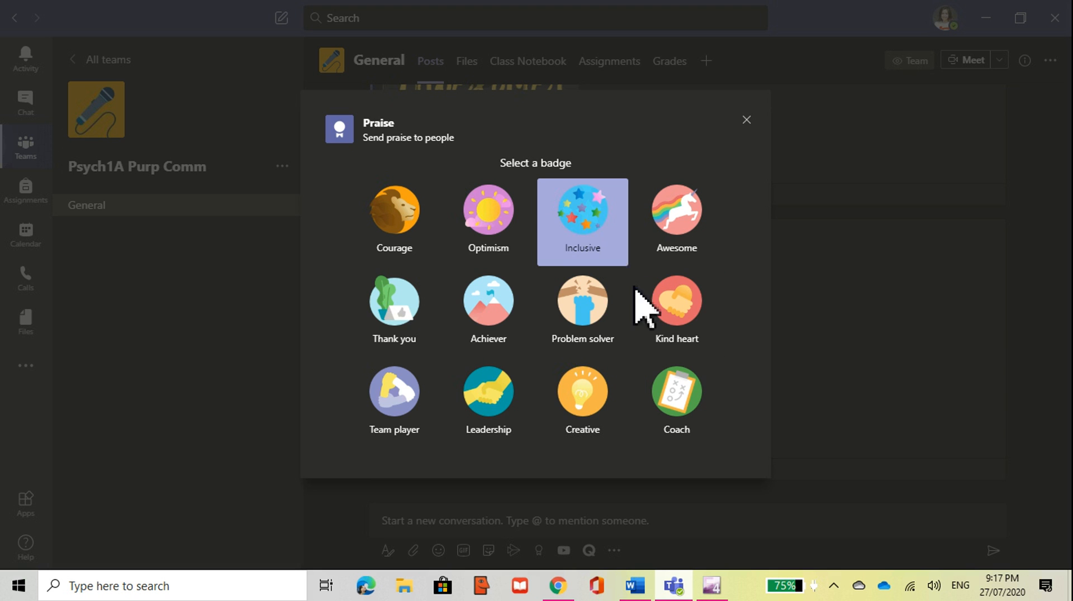
pyautogui.click(488, 321)
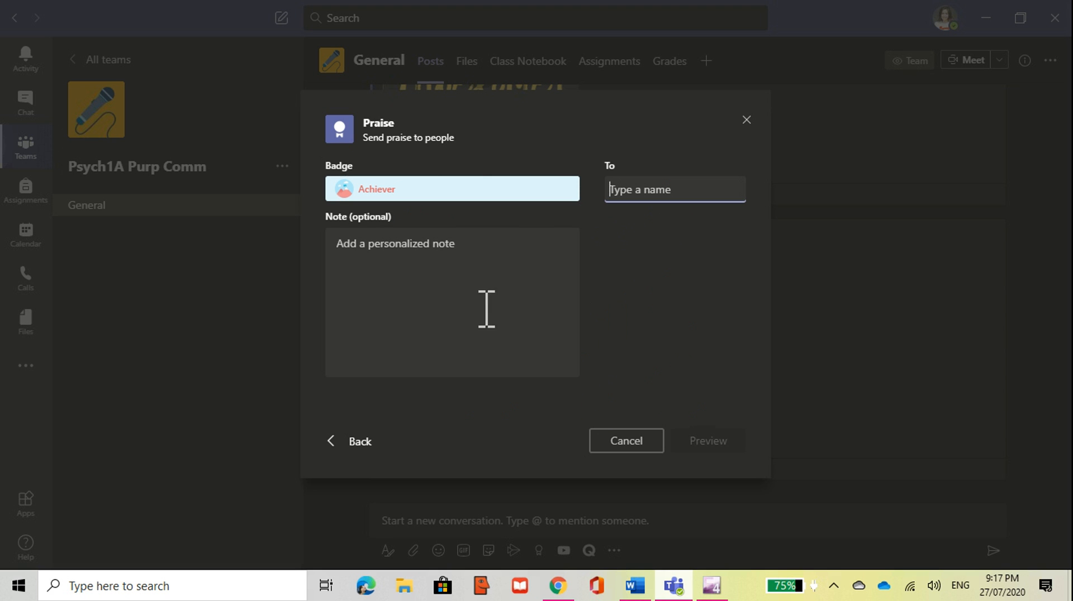
# Step: Post an Achiever praise card reading 'amazing work!' to the student after previewing it
pyautogui.click(436, 250)
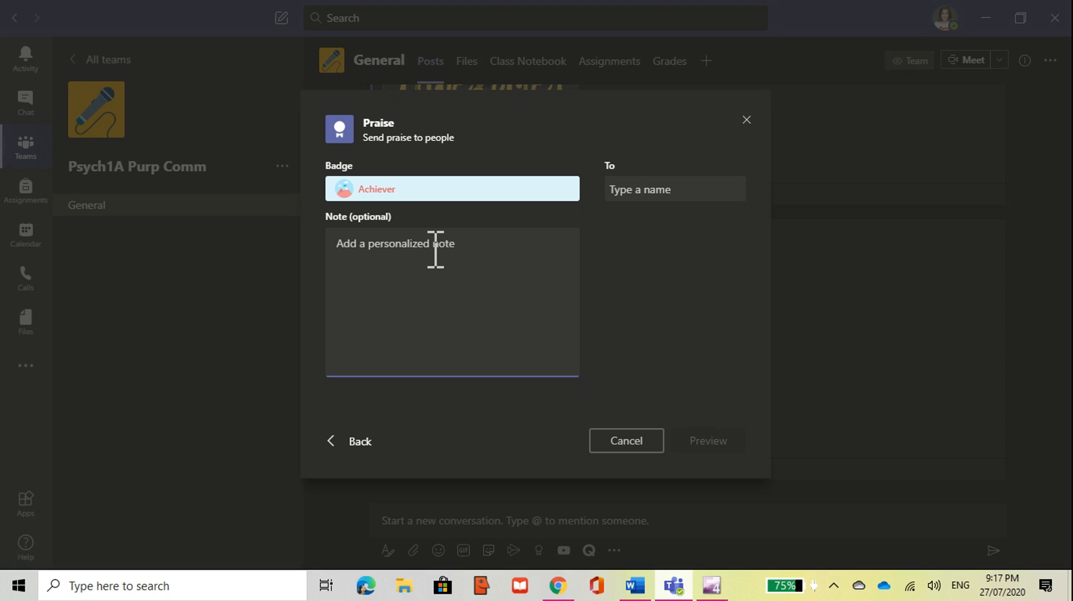
pyautogui.write('amazing work!')
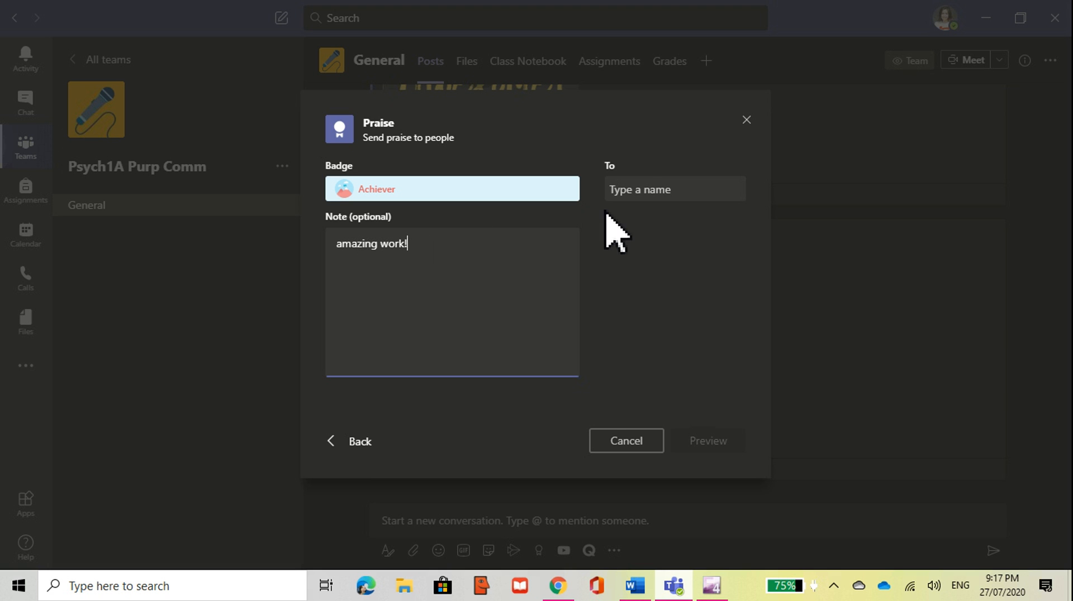
pyautogui.click(643, 190)
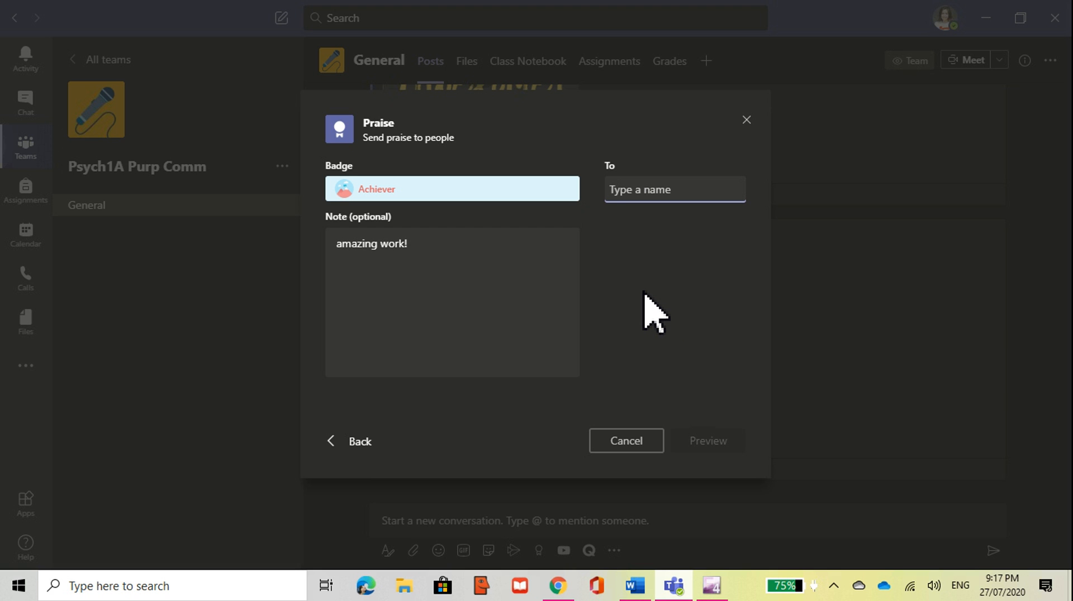
pyautogui.write('@')
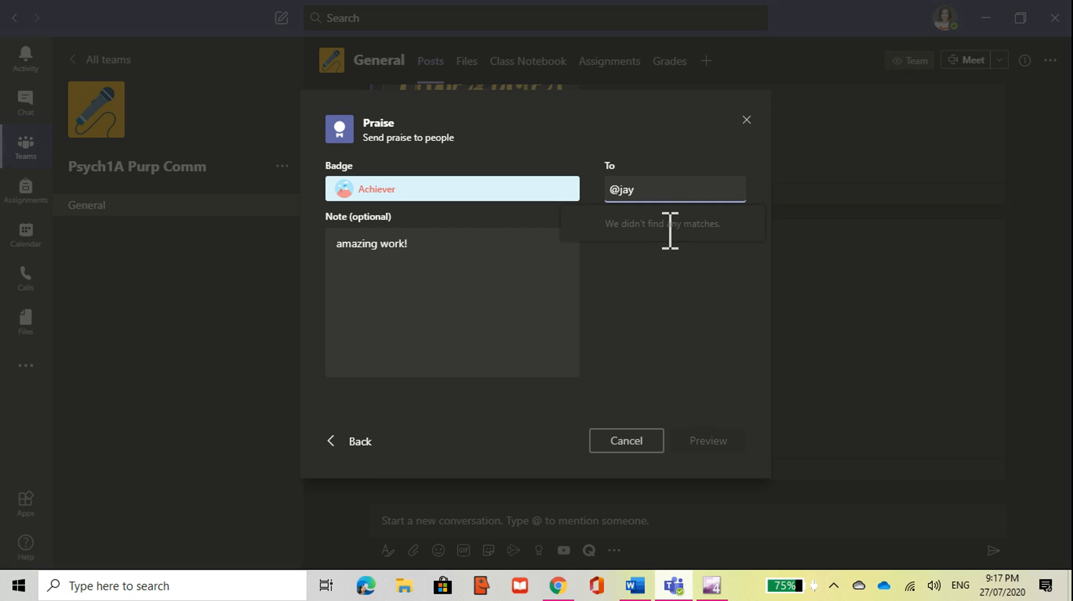
pyautogui.press('BackSpace')
pyautogui.write('j')
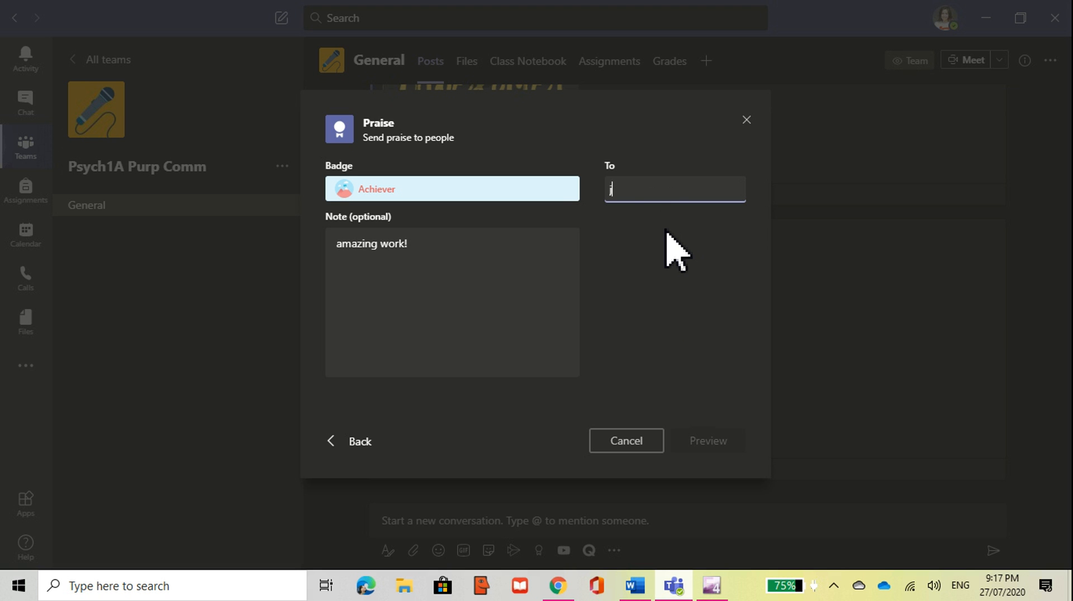
pyautogui.write('ay')
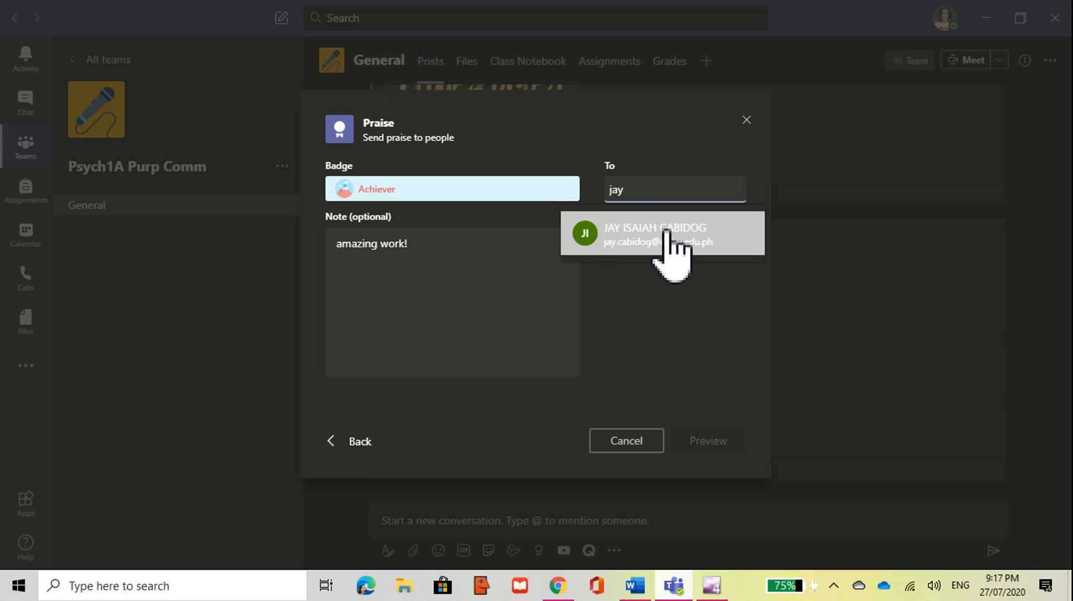
pyautogui.click(666, 232)
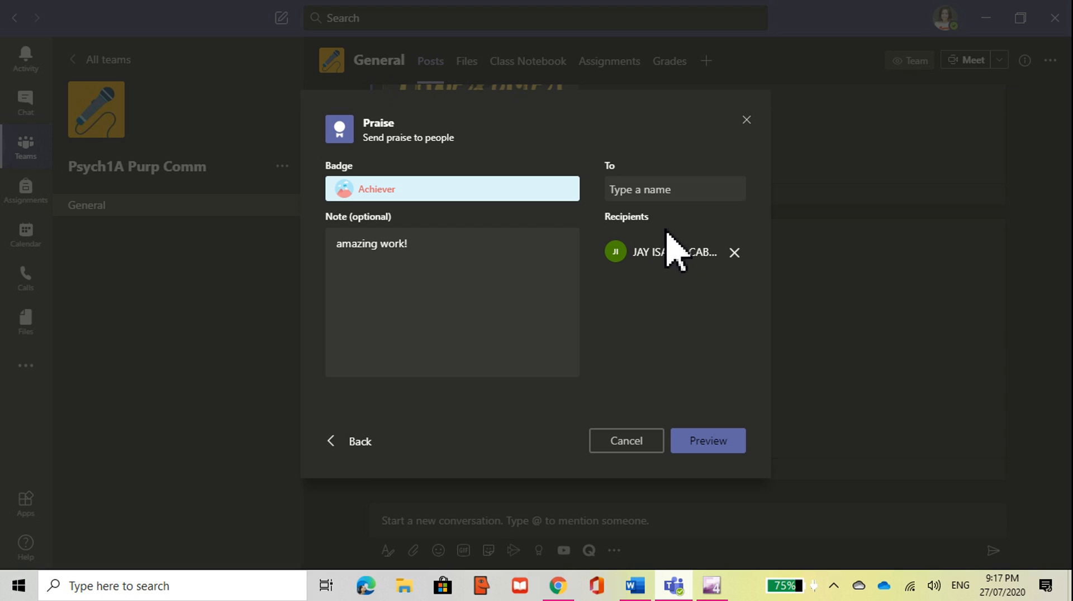
pyautogui.click(724, 445)
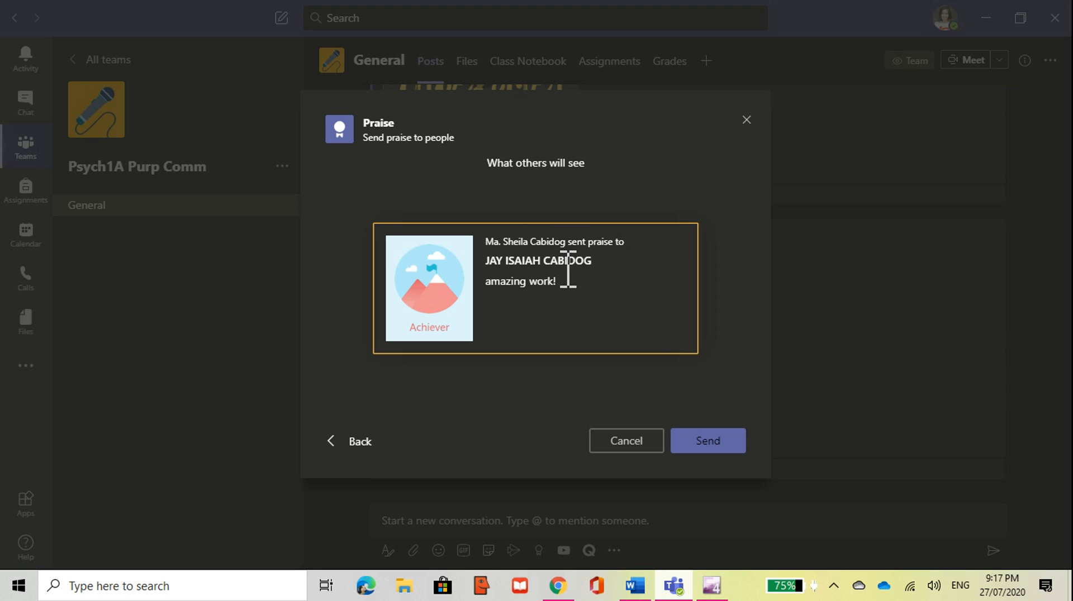
pyautogui.click(711, 438)
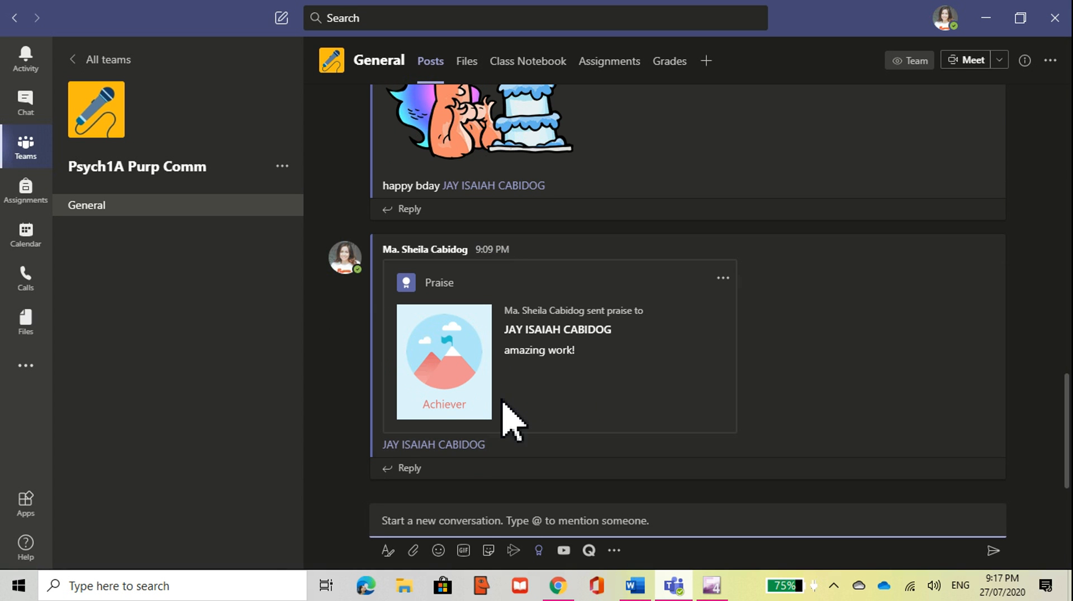
# Step: Search YouTube for 'communication' videos to add to a channel post
pyautogui.click(564, 552)
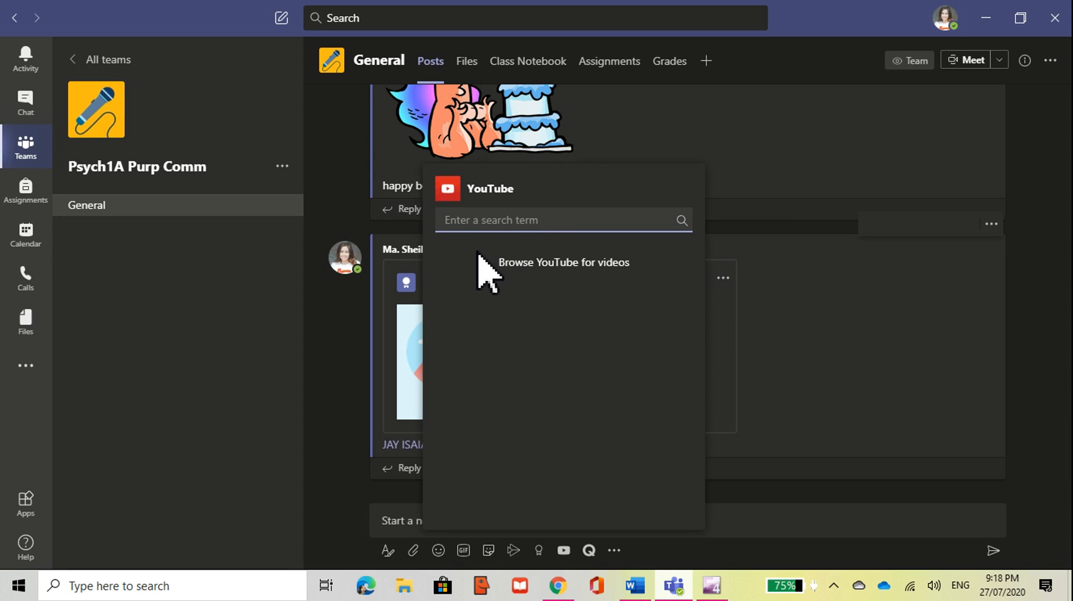
pyautogui.write('co')
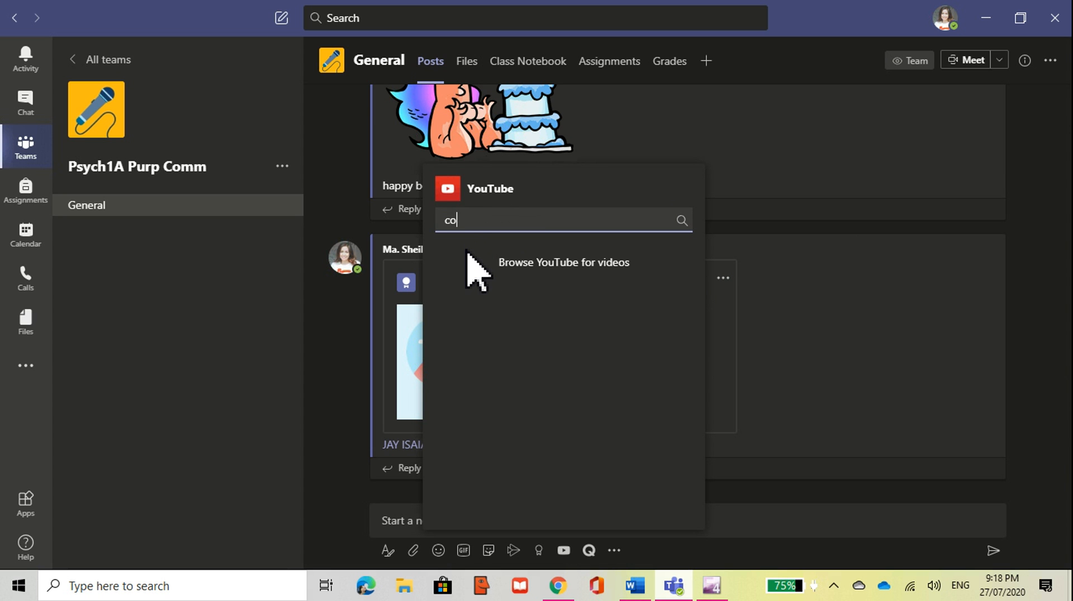
pyautogui.write('mmunicat')
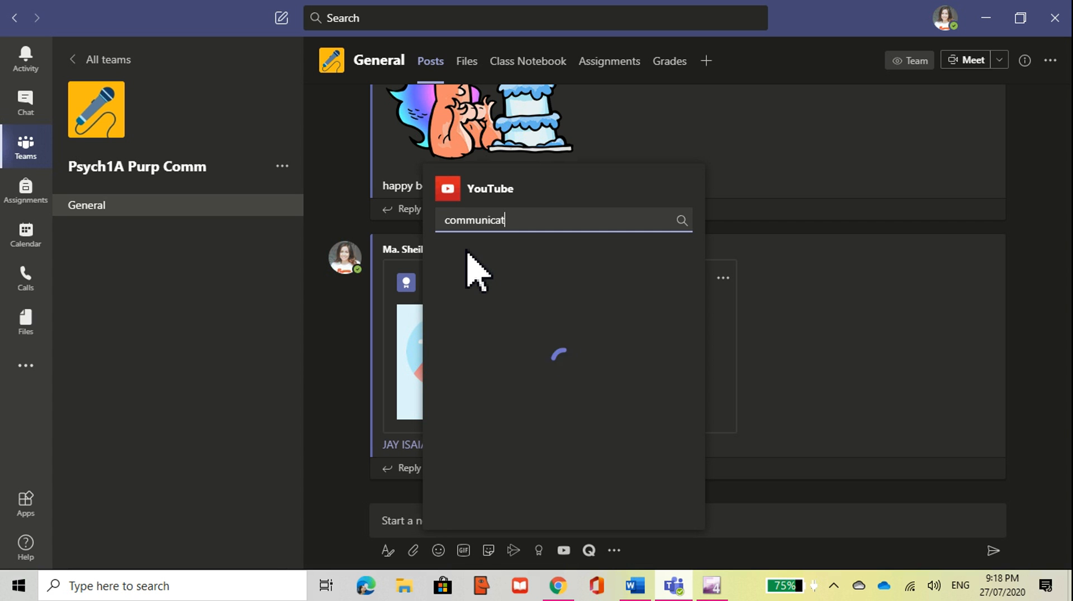
pyautogui.write('ion')
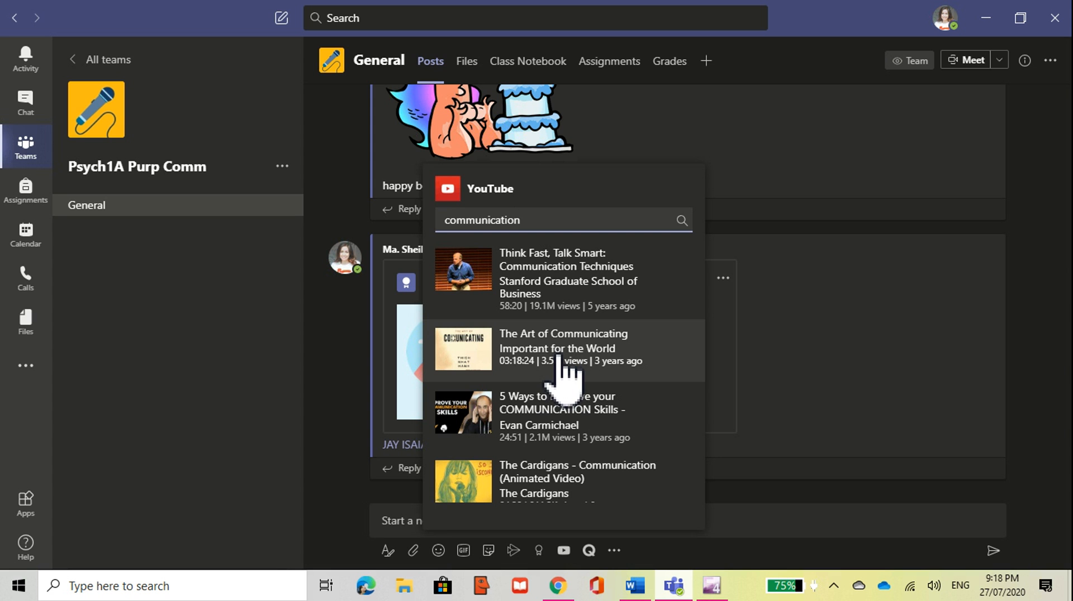
# Step: Insert 'The Art of Communicating' YouTube video card into the post draft and review it
pyautogui.click(533, 374)
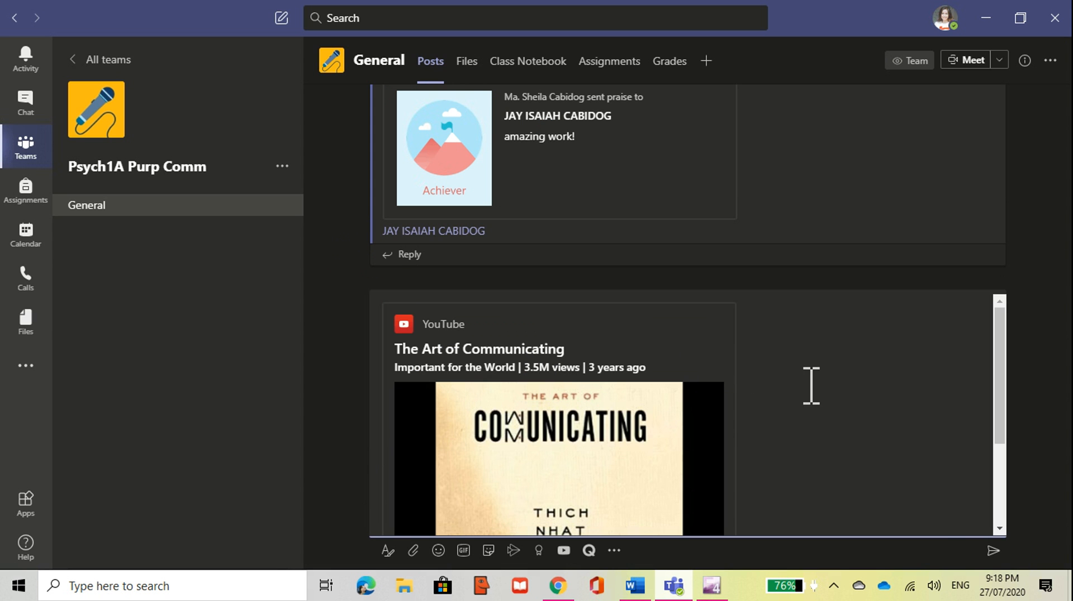
pyautogui.scroll(-3, 813, 394)
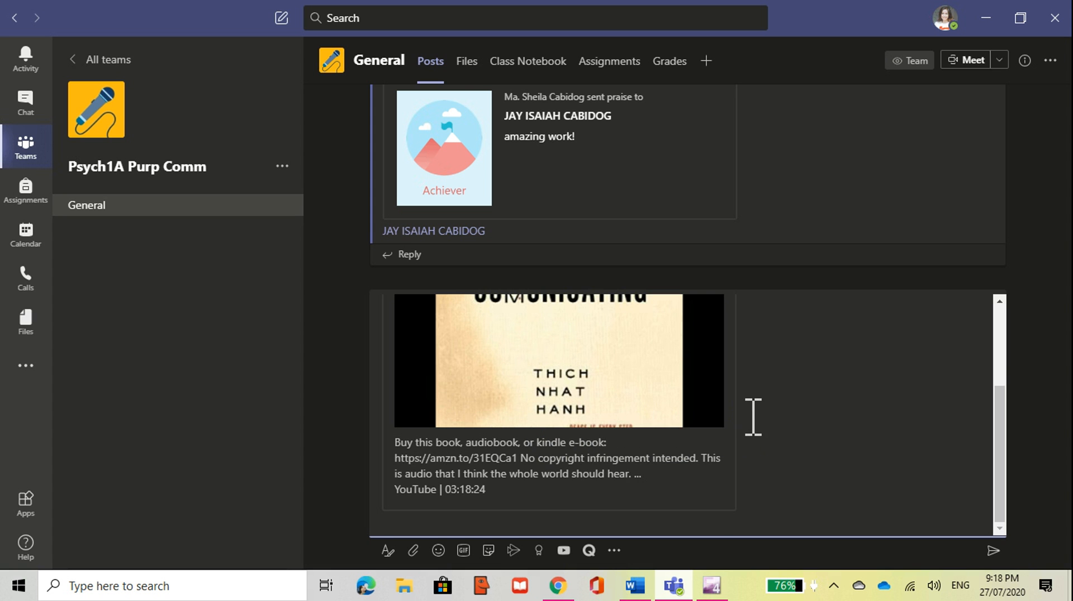
pyautogui.scroll(3, 753, 416)
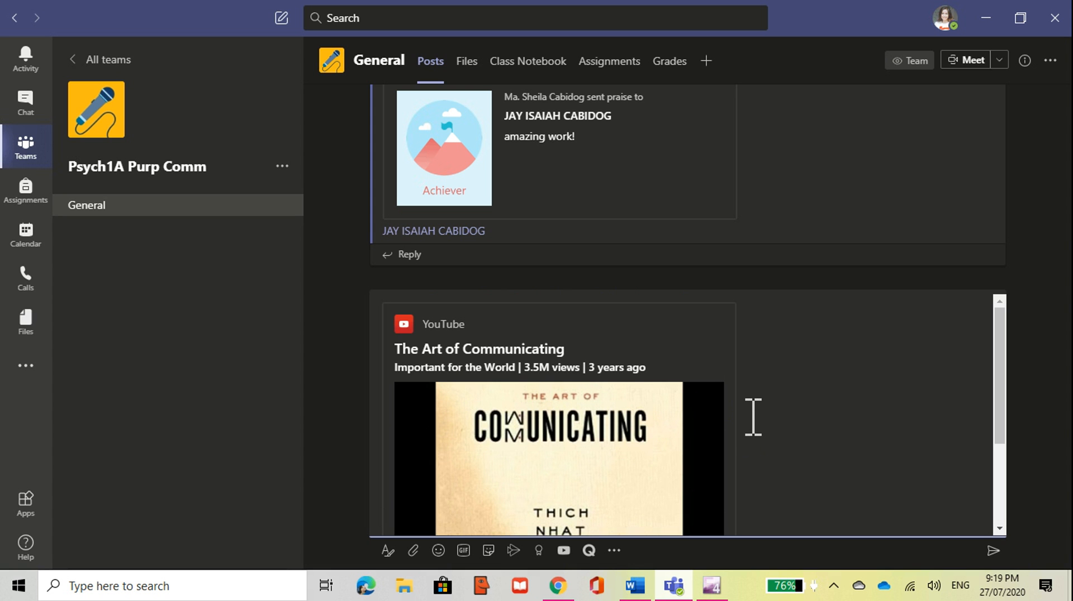
pyautogui.scroll(-5, 753, 416)
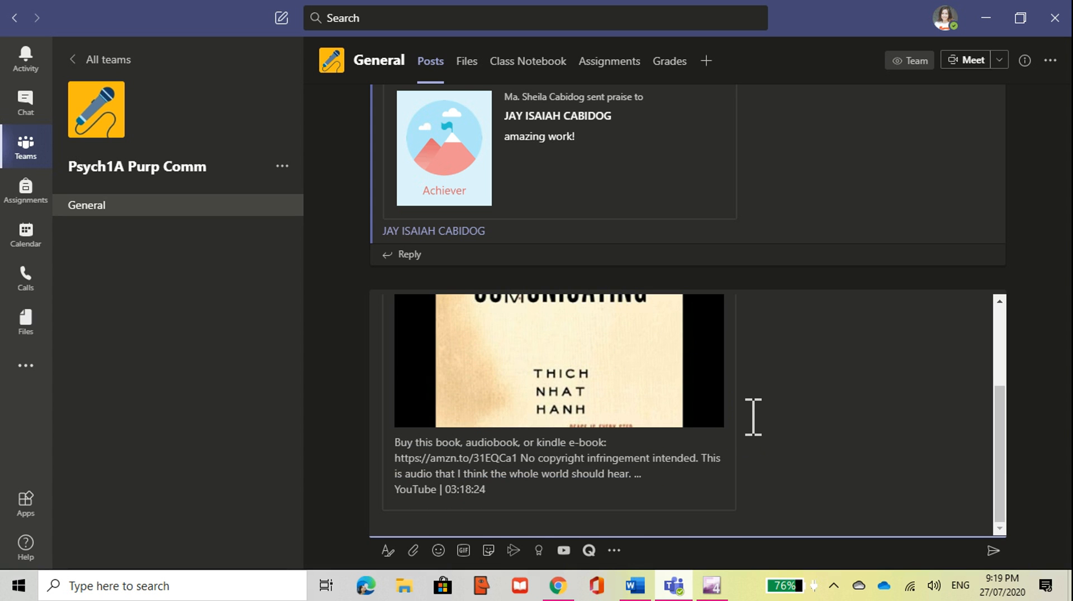
pyautogui.scroll(3, 753, 416)
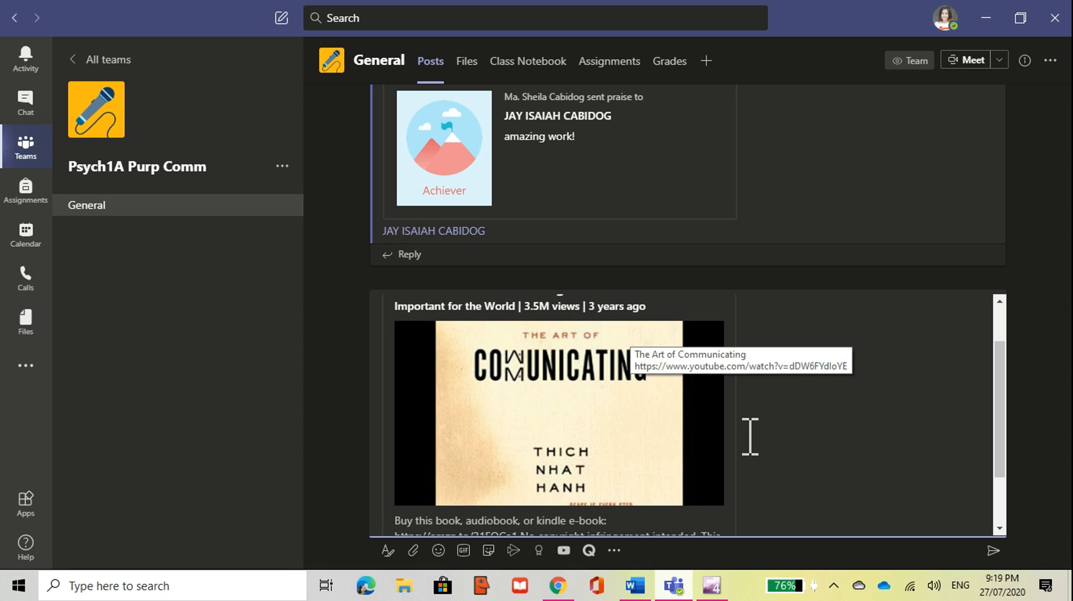
pyautogui.scroll(-3, 750, 435)
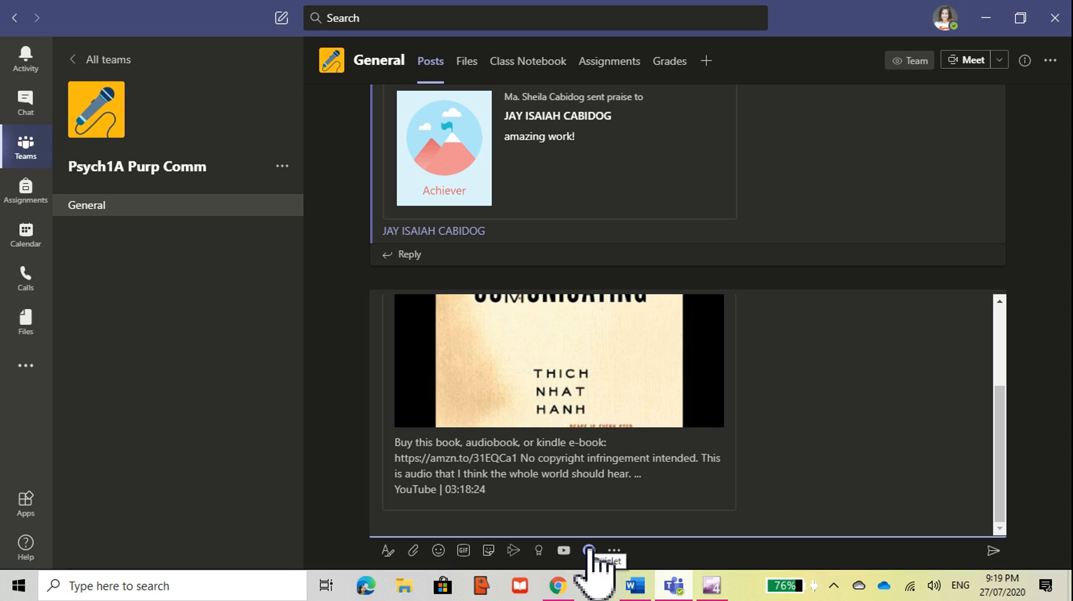
# Step: Show the suggested messaging apps and browse the full messaging apps catalogue
pyautogui.click(614, 551)
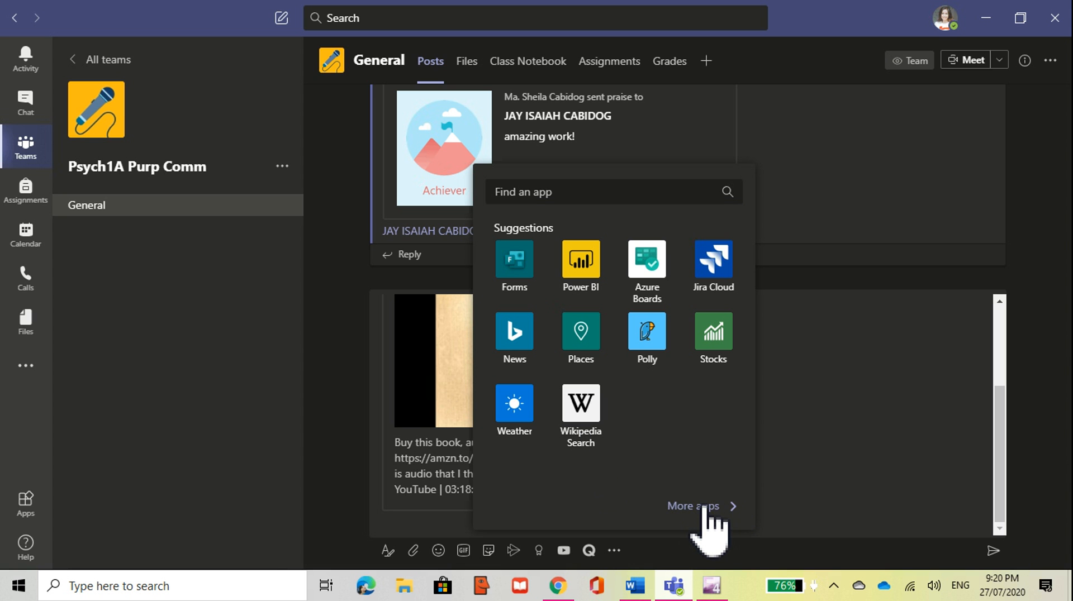
pyautogui.click(705, 506)
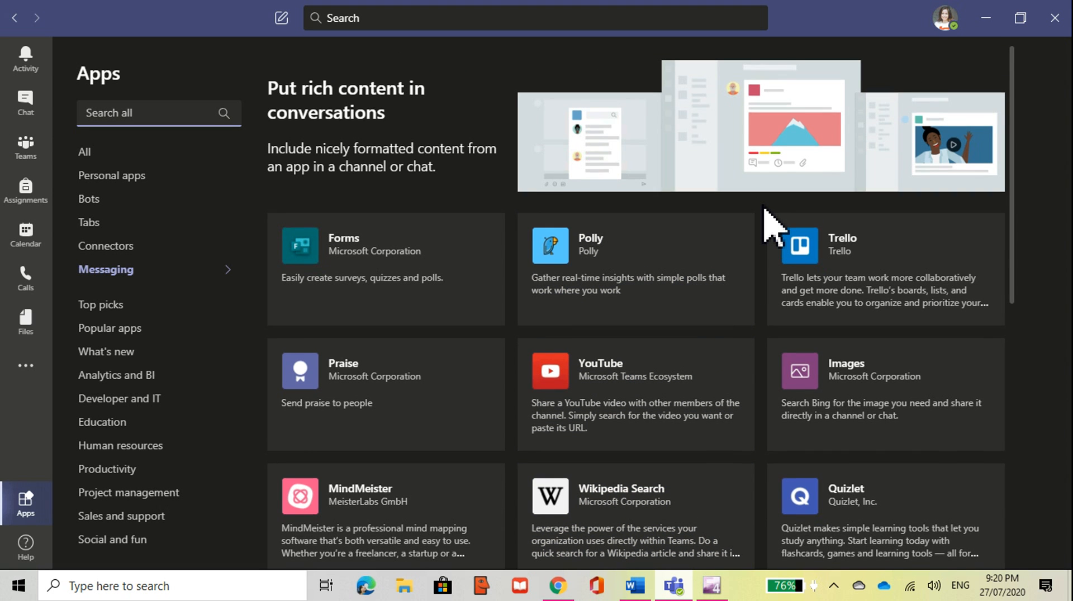
# Step: Scroll through the Messaging apps list: Forms, Polly, Trello, Praise, YouTube, MindMeister, Quizlet
pyautogui.scroll(-1, 763, 208)
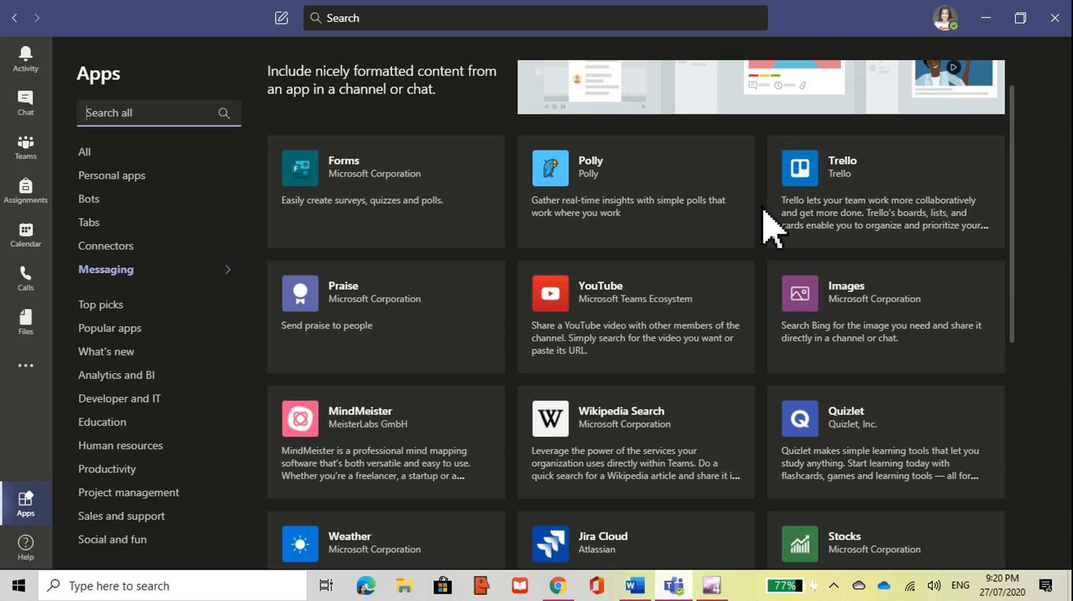
pyautogui.scroll(-1, 771, 224)
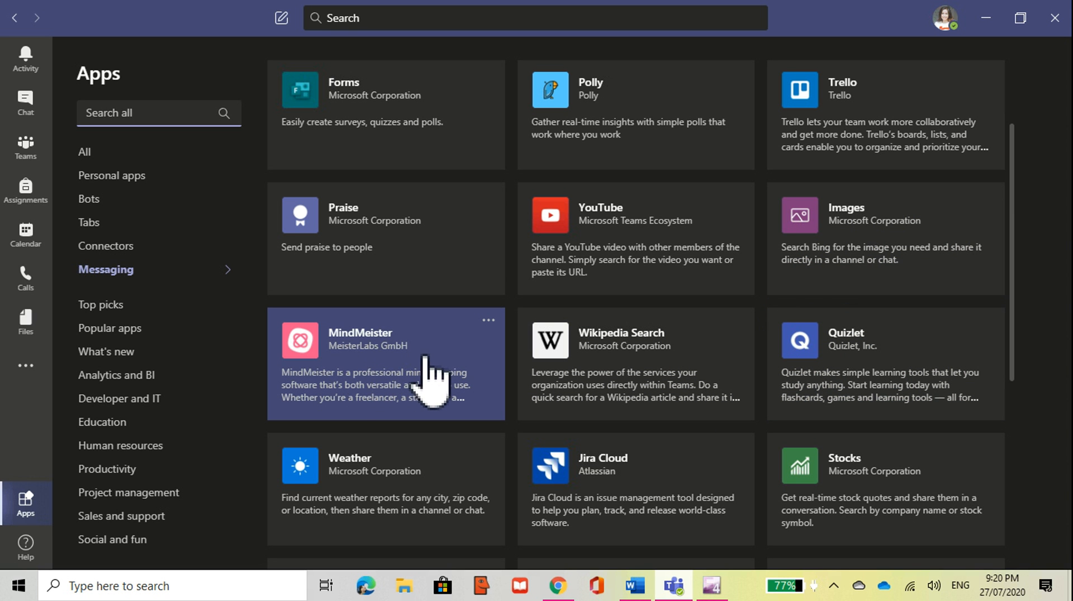
pyautogui.scroll(-1, 520, 369)
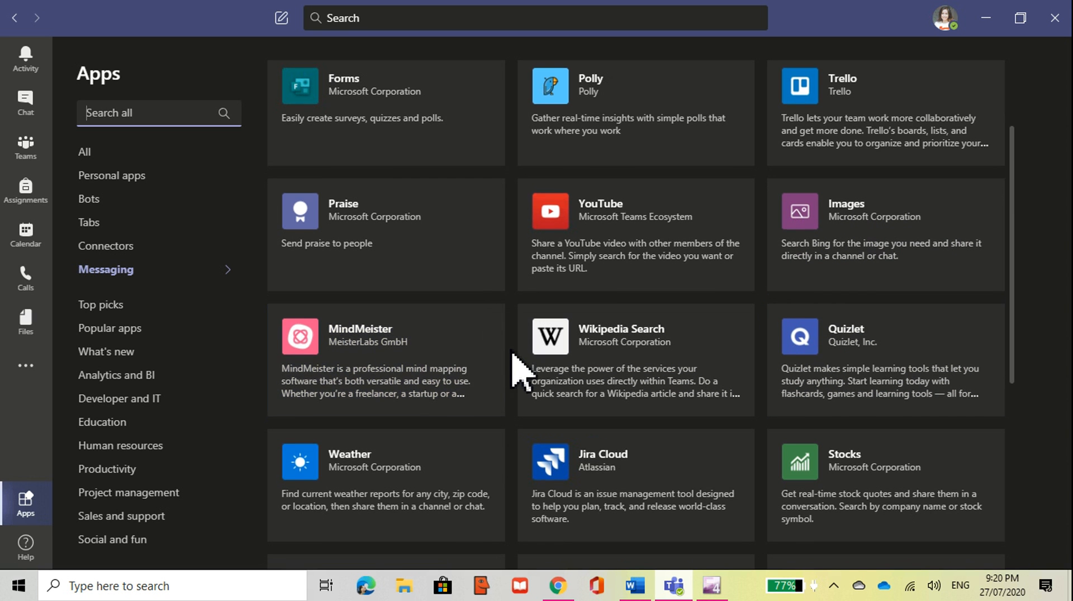
pyautogui.scroll(-4, 519, 369)
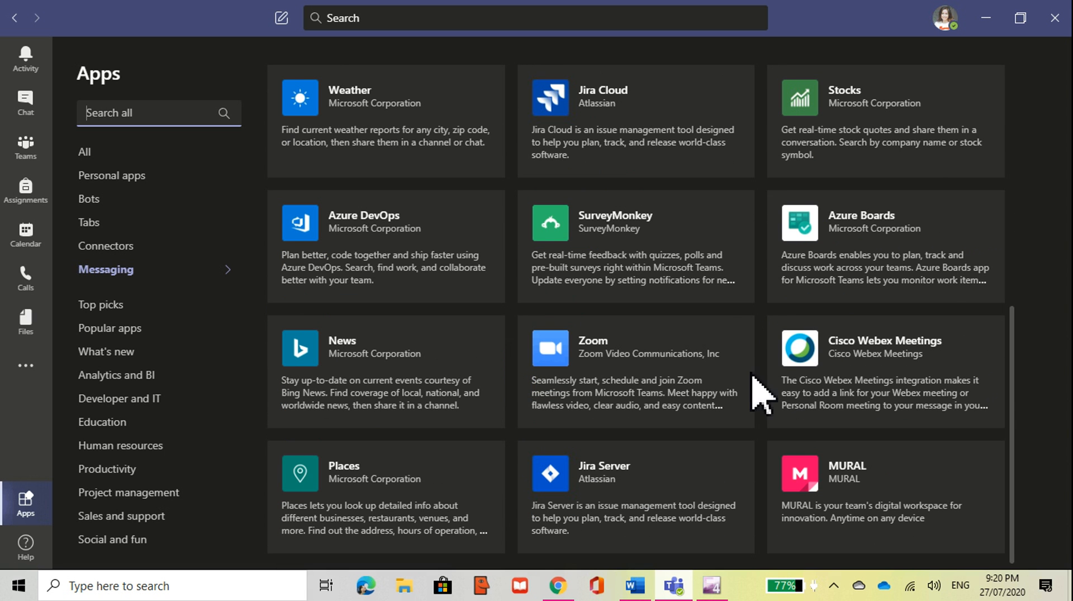
pyautogui.scroll(-3, 970, 400)
pyautogui.scroll(-3, 970, 405)
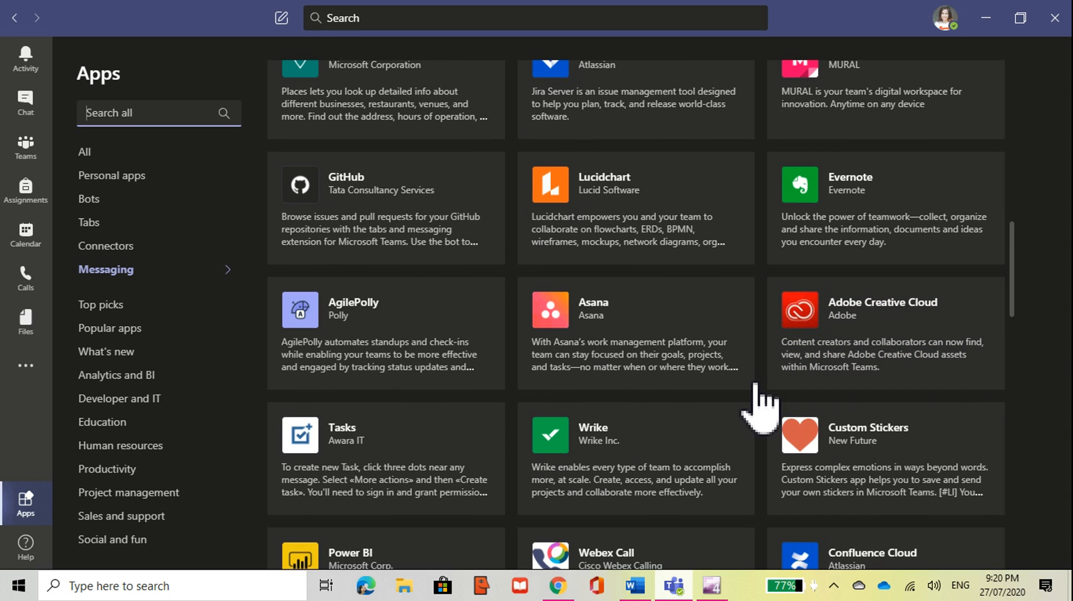
pyautogui.scroll(7, 769, 408)
pyautogui.scroll(3, 766, 352)
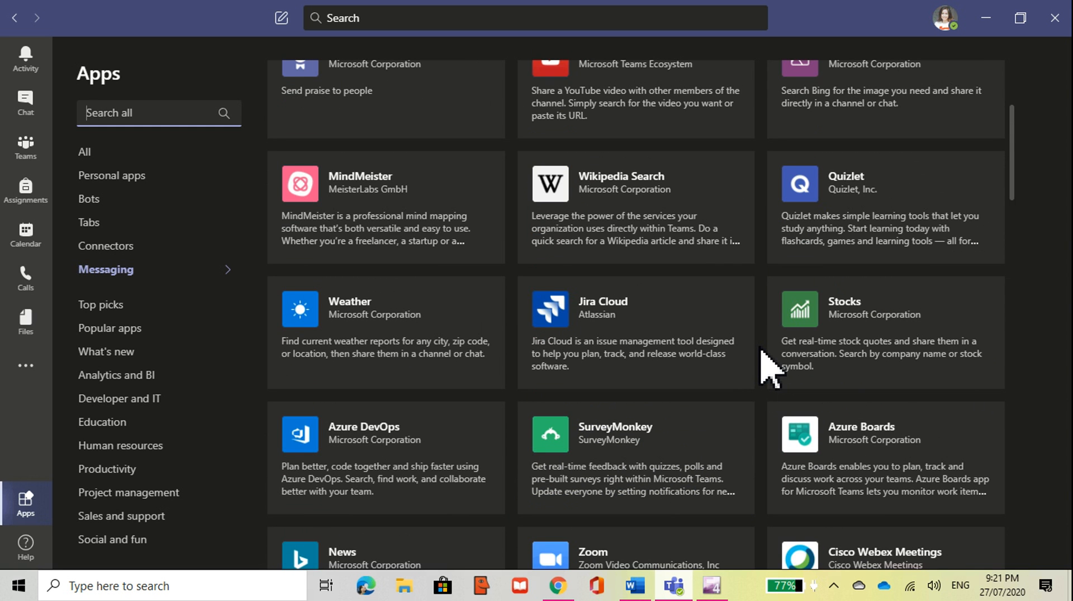
pyautogui.scroll(3, 769, 358)
pyautogui.scroll(2, 763, 342)
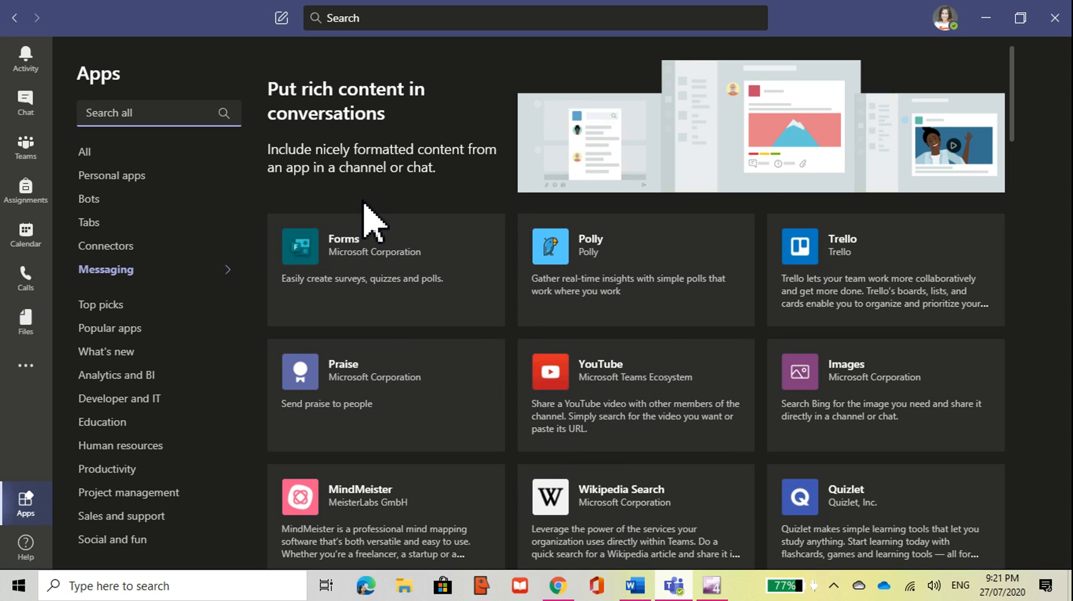
# Step: Return to the General channel and view its shared files
pyautogui.click(15, 17)
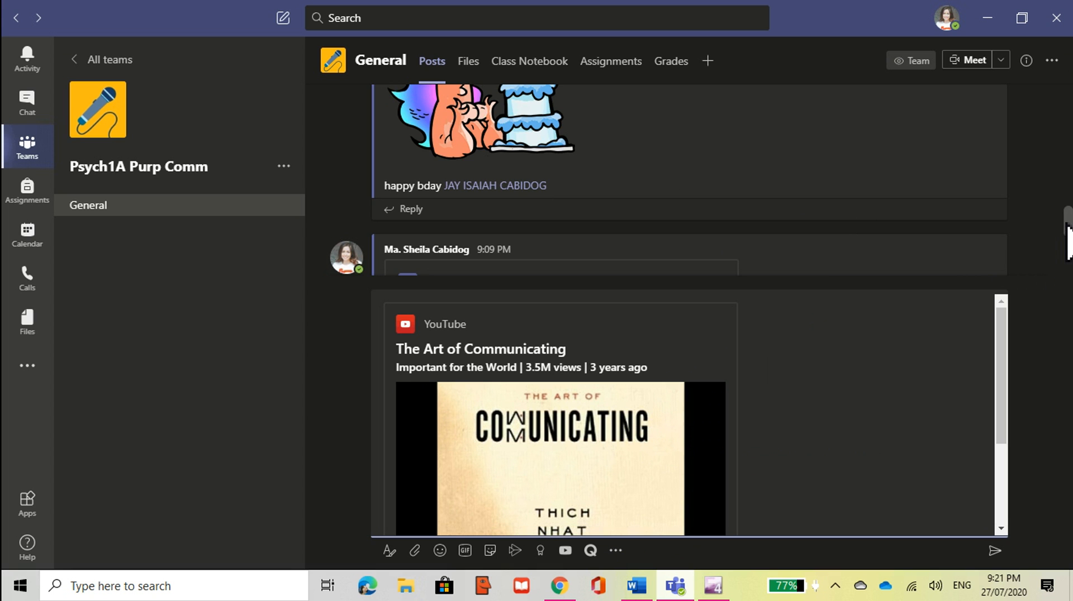
pyautogui.scroll(5, 1058, 191)
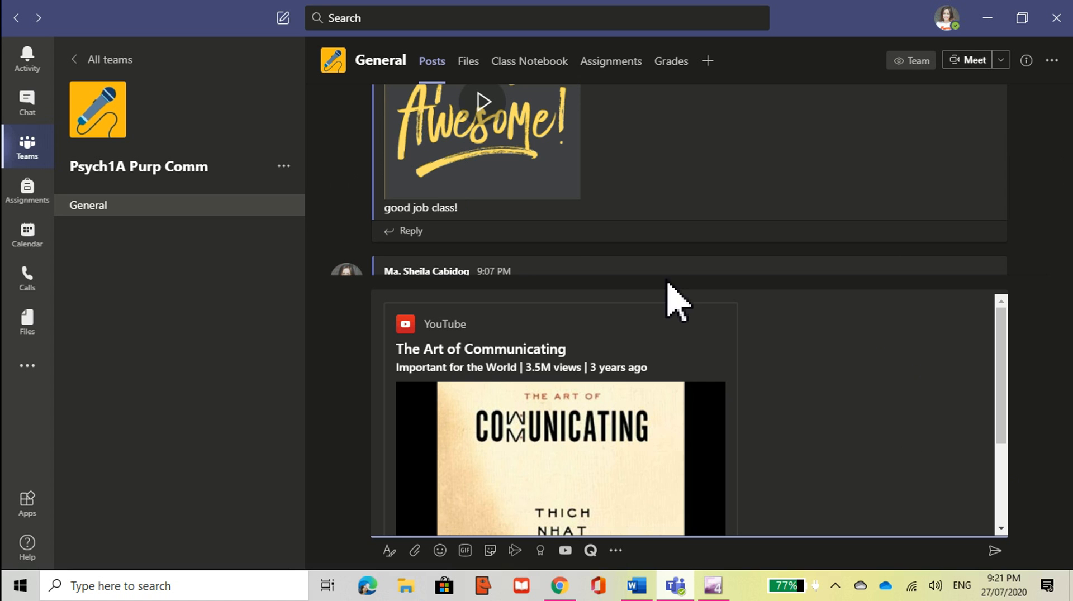
pyautogui.click(469, 64)
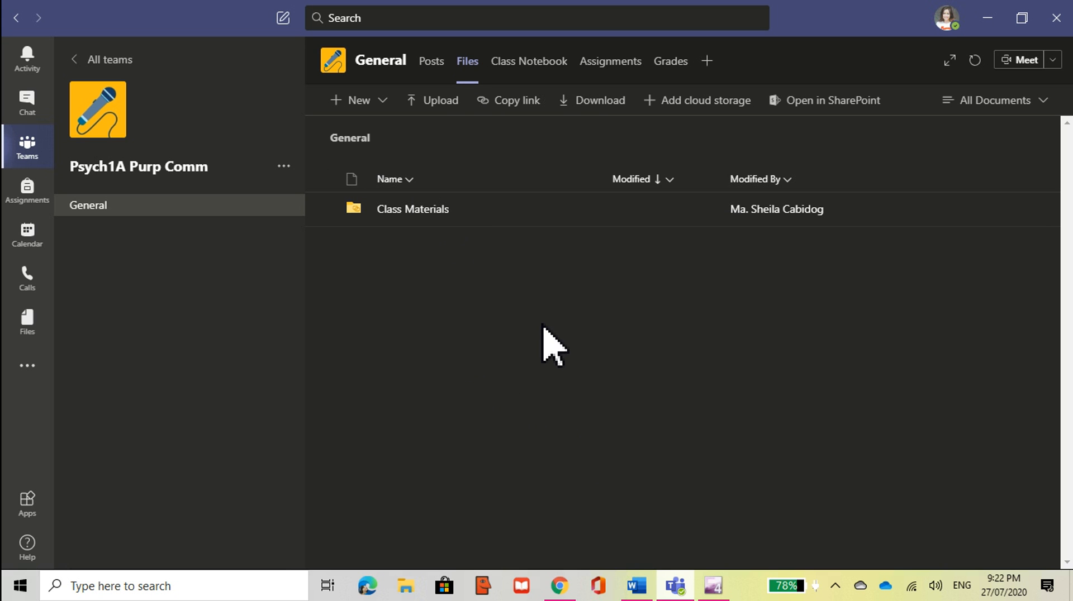
# Step: Cancel a file upload without choosing anything, then bring up the new-item types list
pyautogui.click(427, 104)
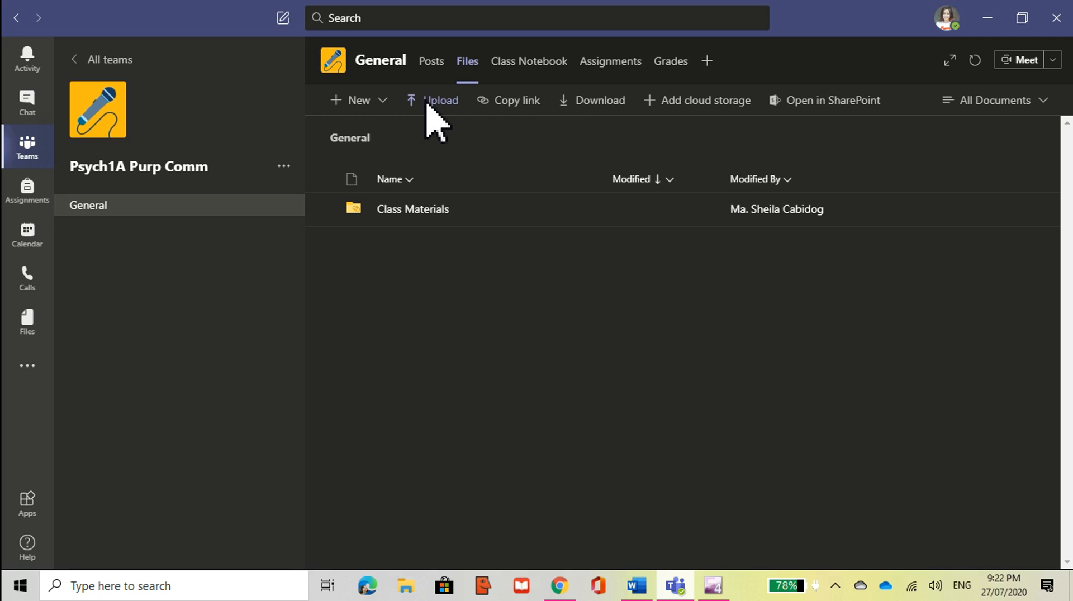
pyautogui.click(426, 103)
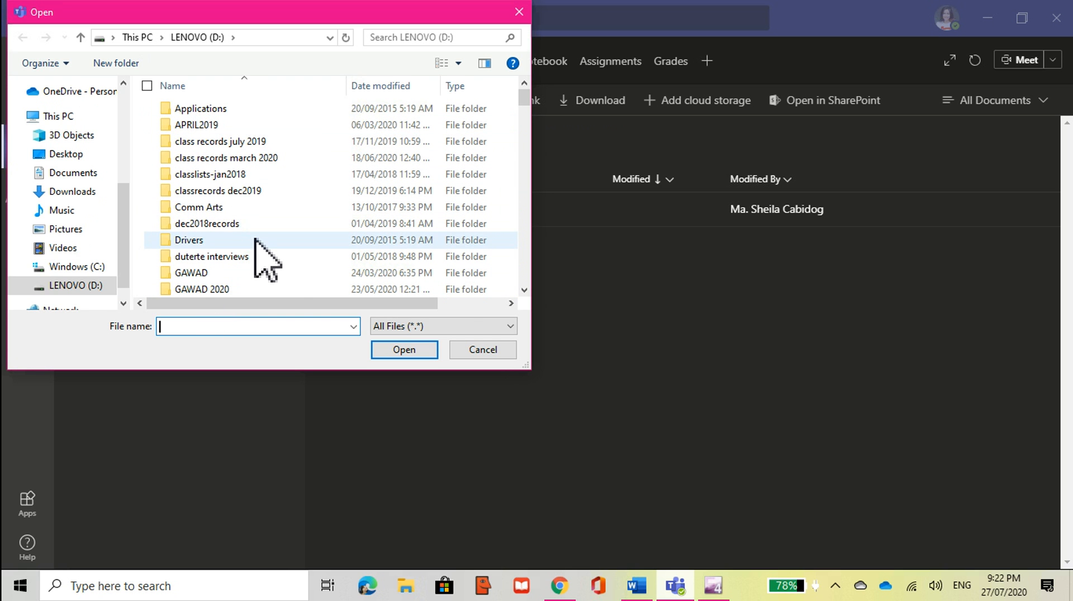
pyautogui.click(485, 350)
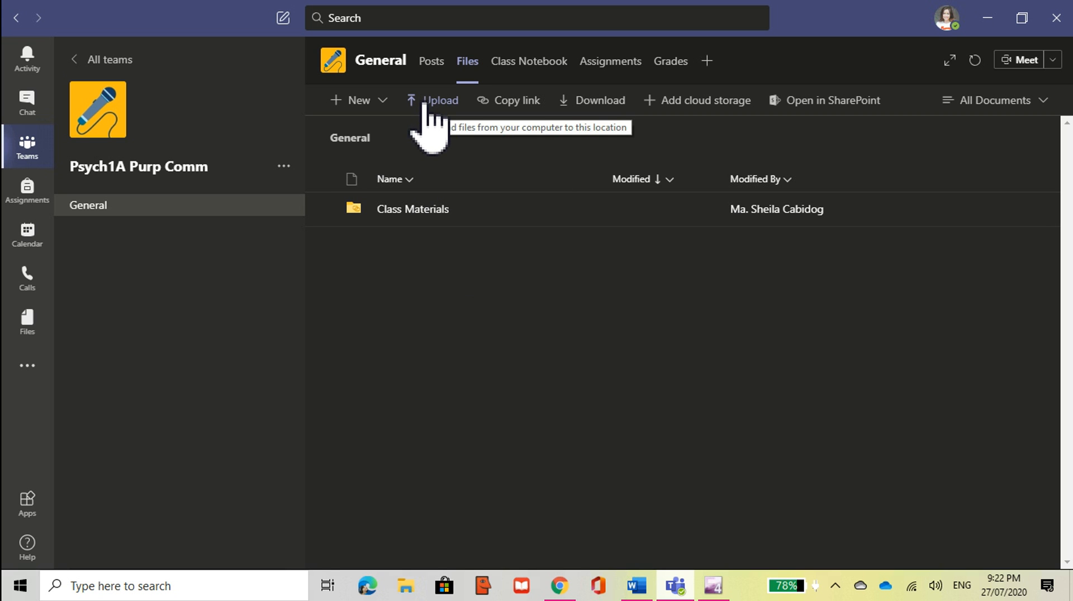
pyautogui.click(367, 104)
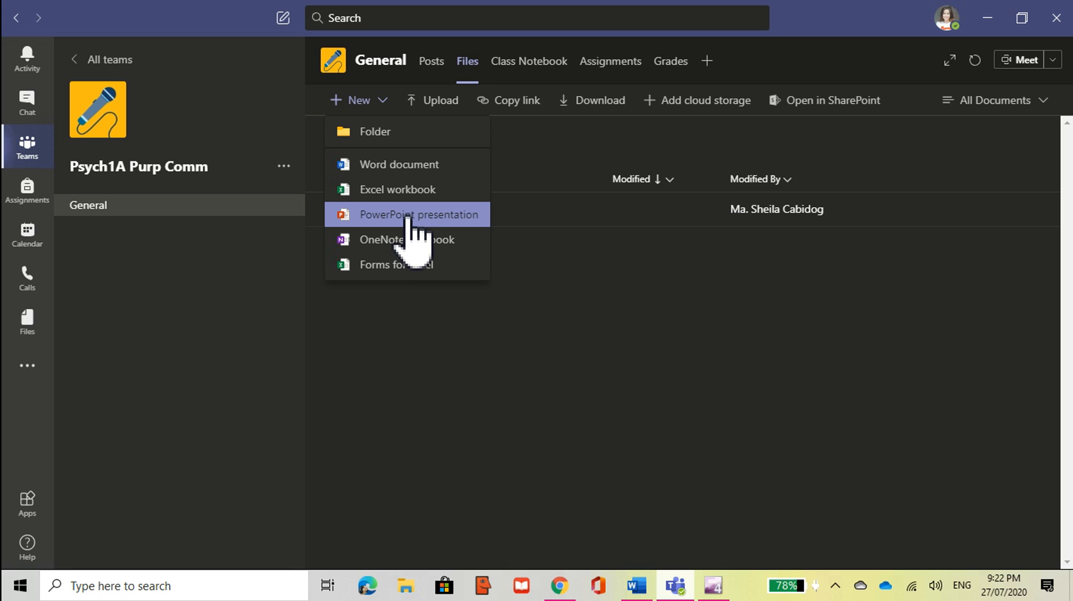
# Step: Create a new Word document named practice.docx in the General channel's files
pyautogui.click(395, 167)
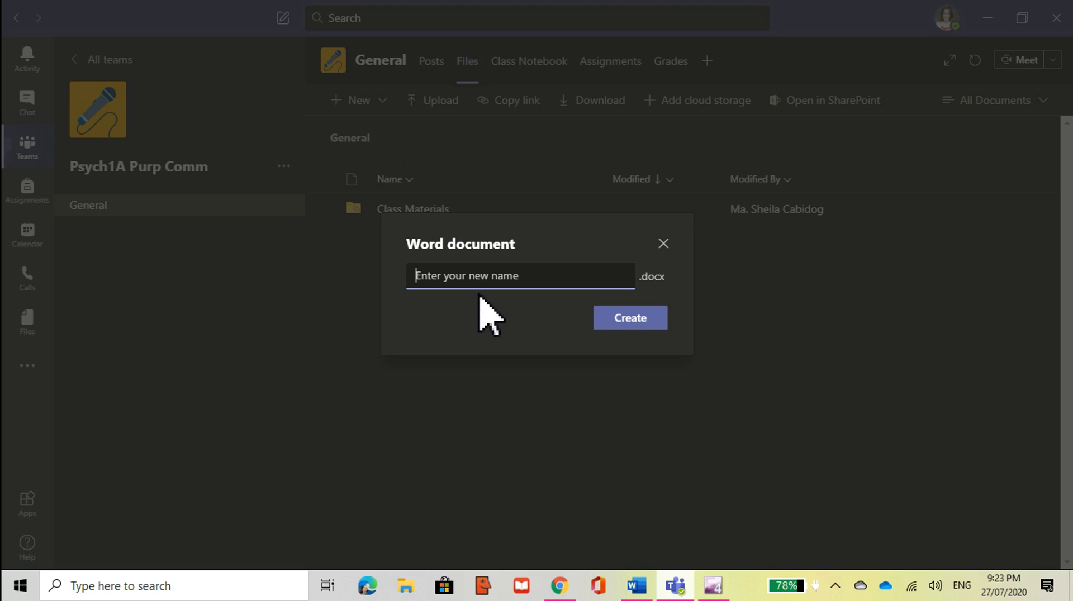
pyautogui.write('practice')
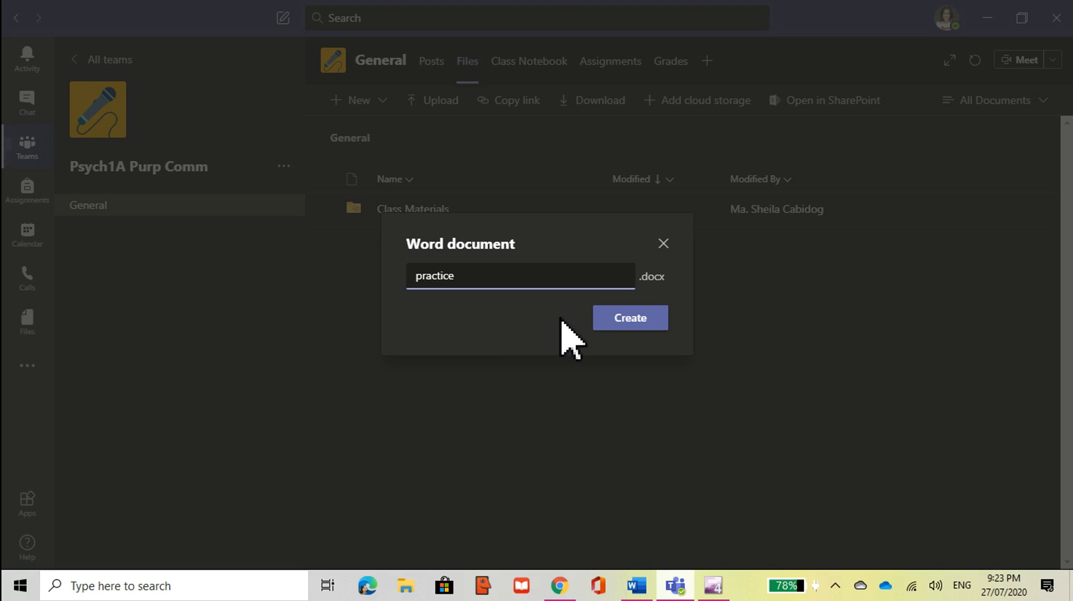
pyautogui.click(621, 317)
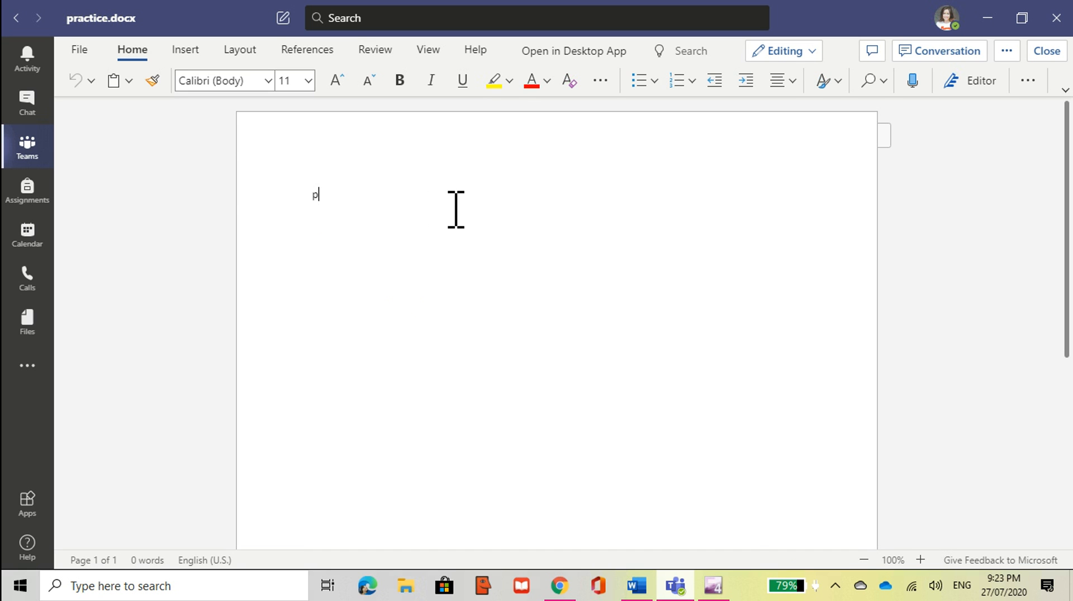
# Step: Type 'Practice only' in practice.docx and make it bold red text
pyautogui.write('ractice only')
pyautogui.moveTo(322, 197); pyautogui.dragTo(383, 196)
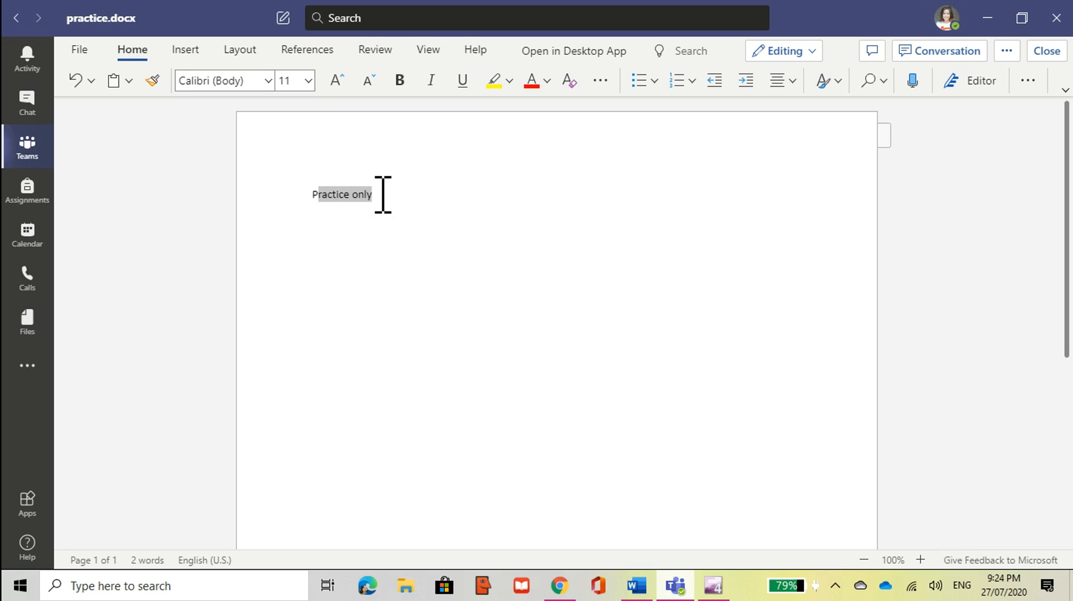
pyautogui.click(535, 87)
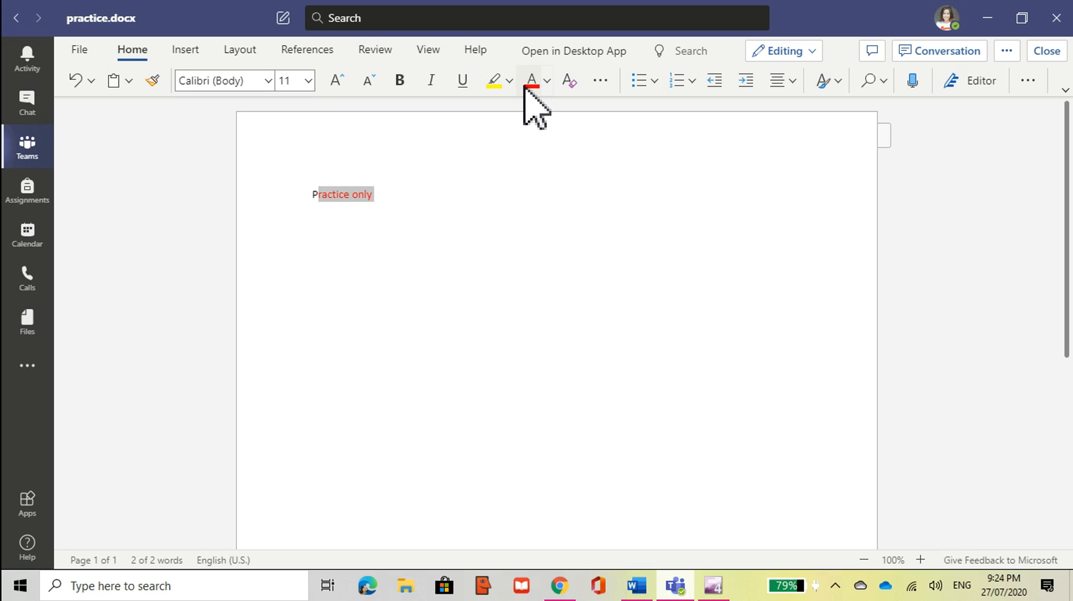
pyautogui.click(398, 83)
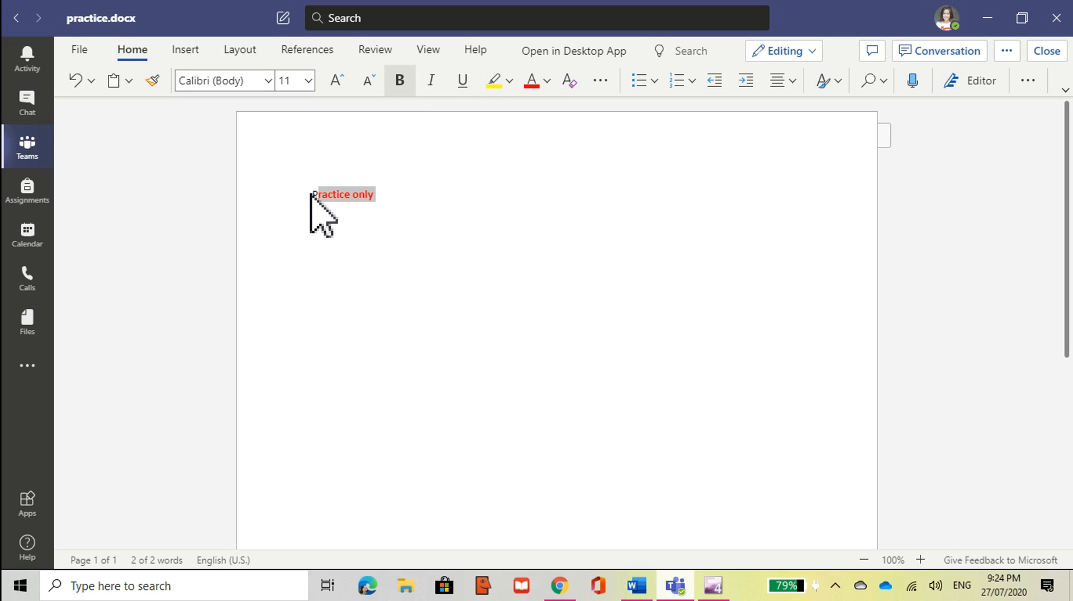
pyautogui.click(392, 186)
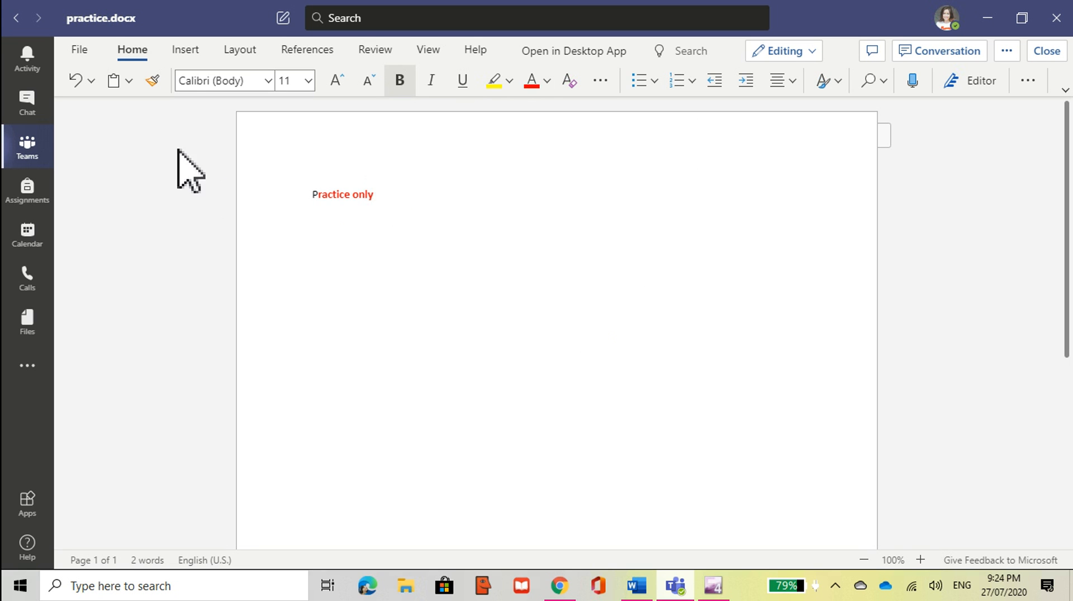
# Step: Close practice.docx, reopen it from Files, then go to the Class Notebook tab
pyautogui.click(18, 19)
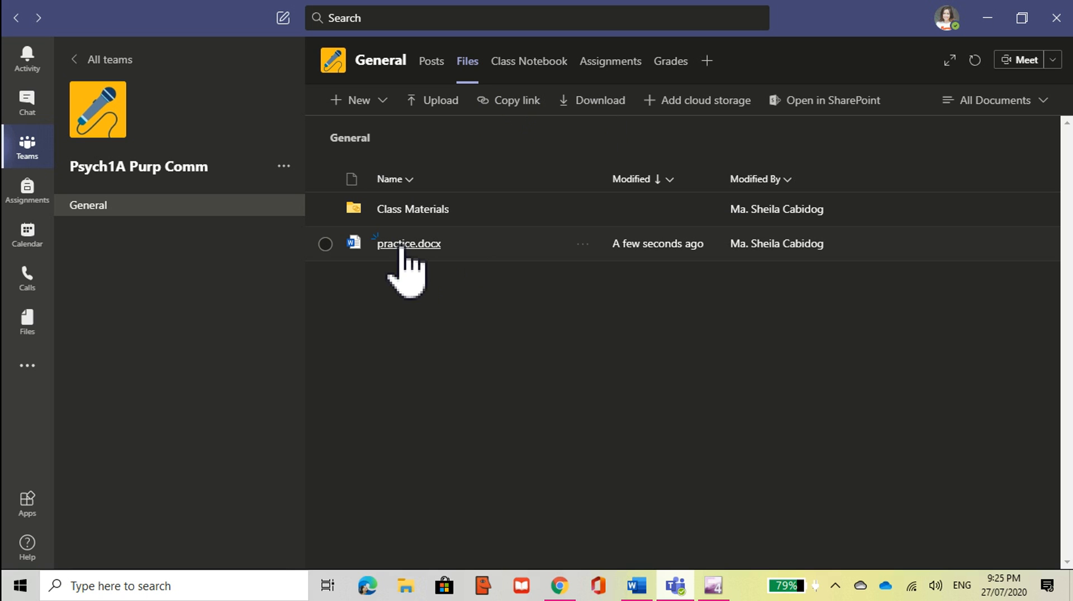
pyautogui.click(437, 244)
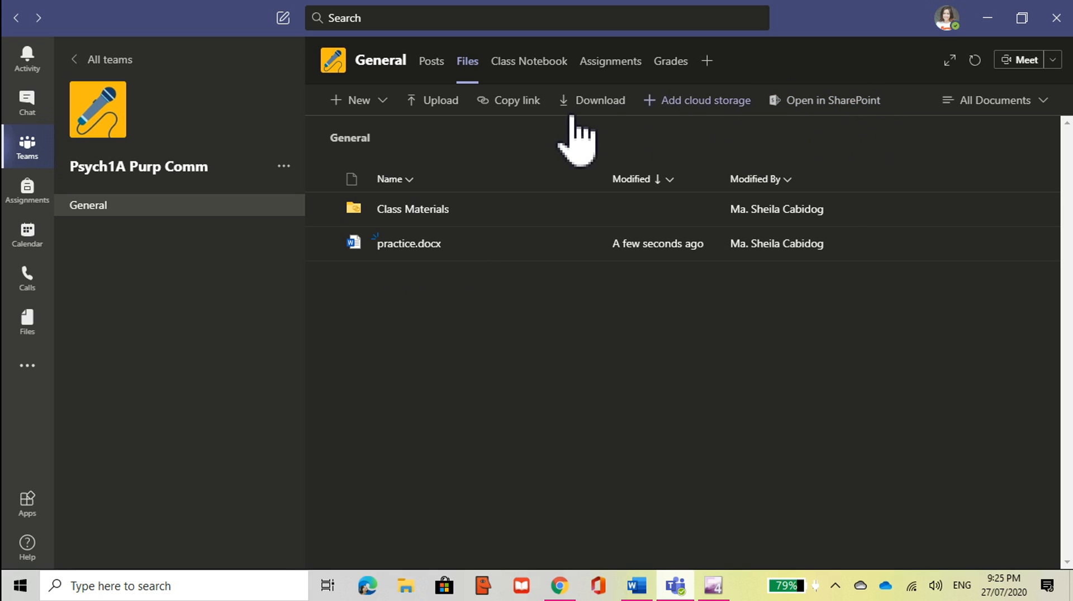
pyautogui.click(531, 69)
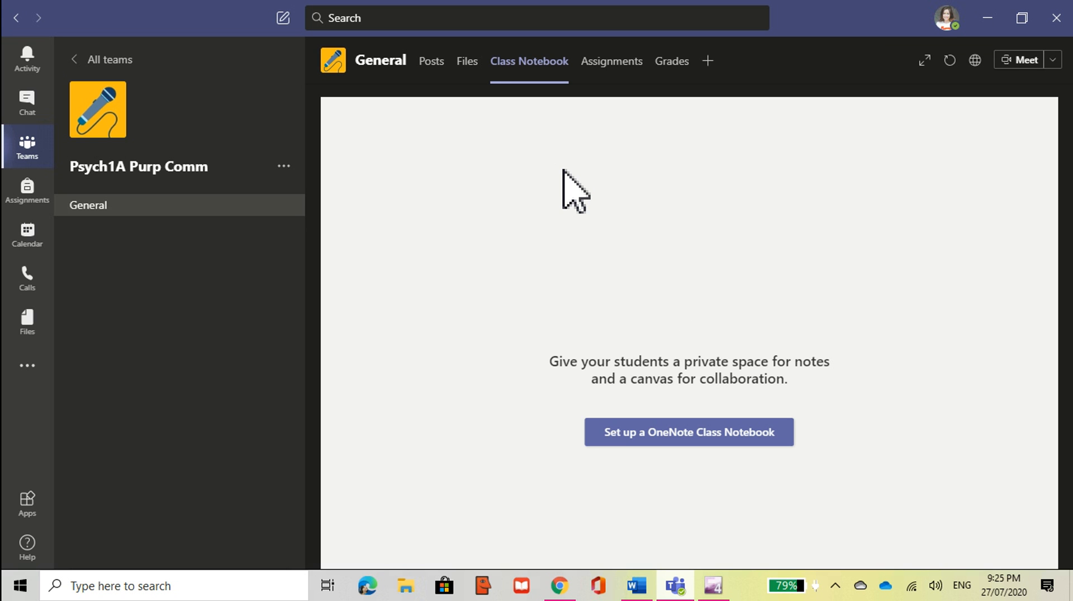
# Step: Start a blank Class Notebook and continue to the Handouts, Class Notes, Homework, Quizzes sections
pyautogui.click(675, 439)
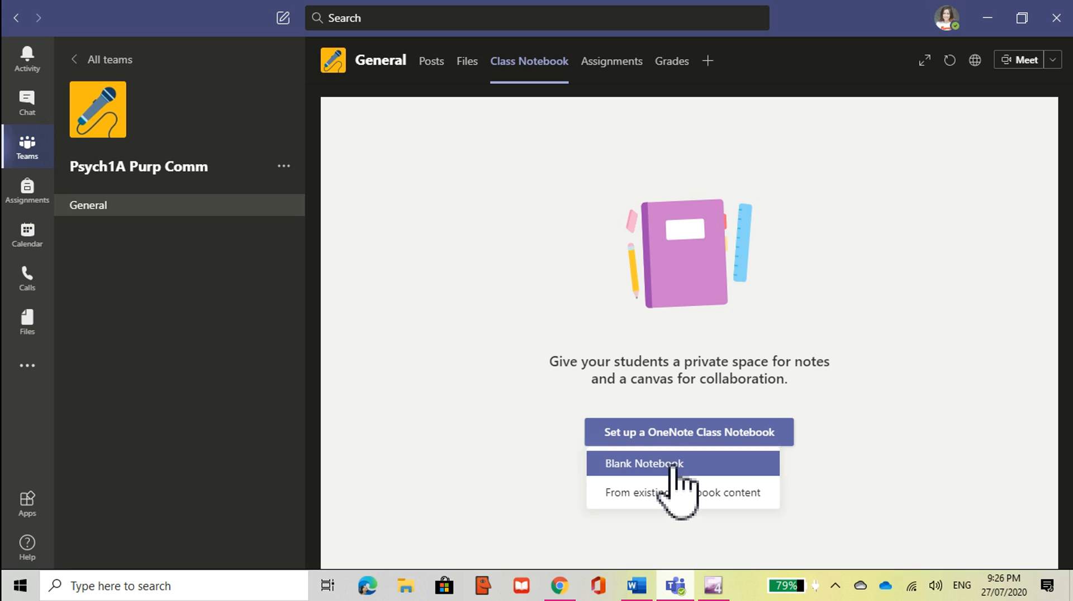
pyautogui.click(676, 465)
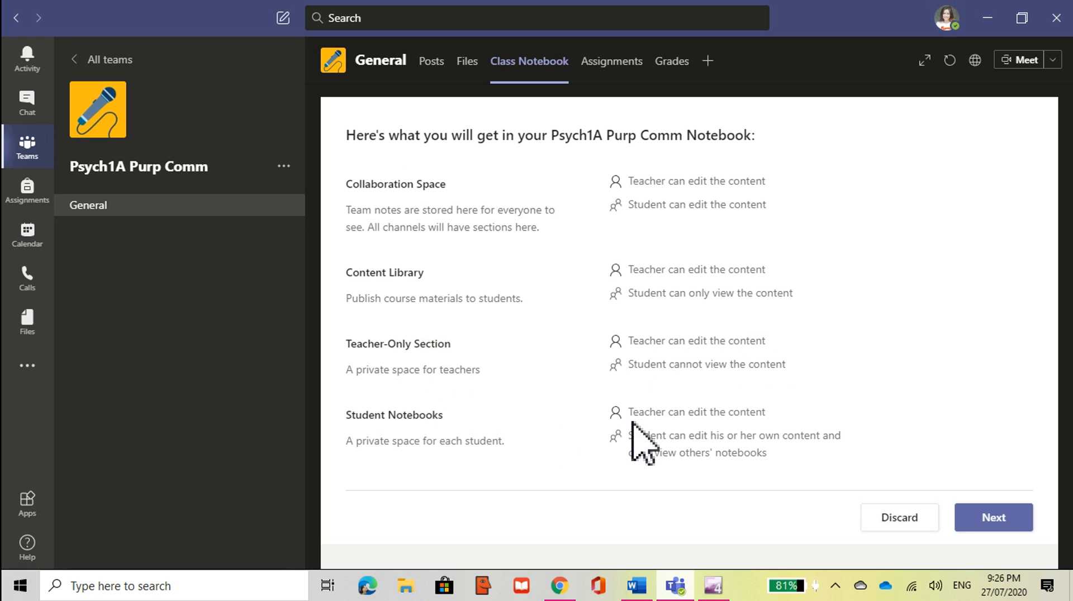
pyautogui.click(999, 519)
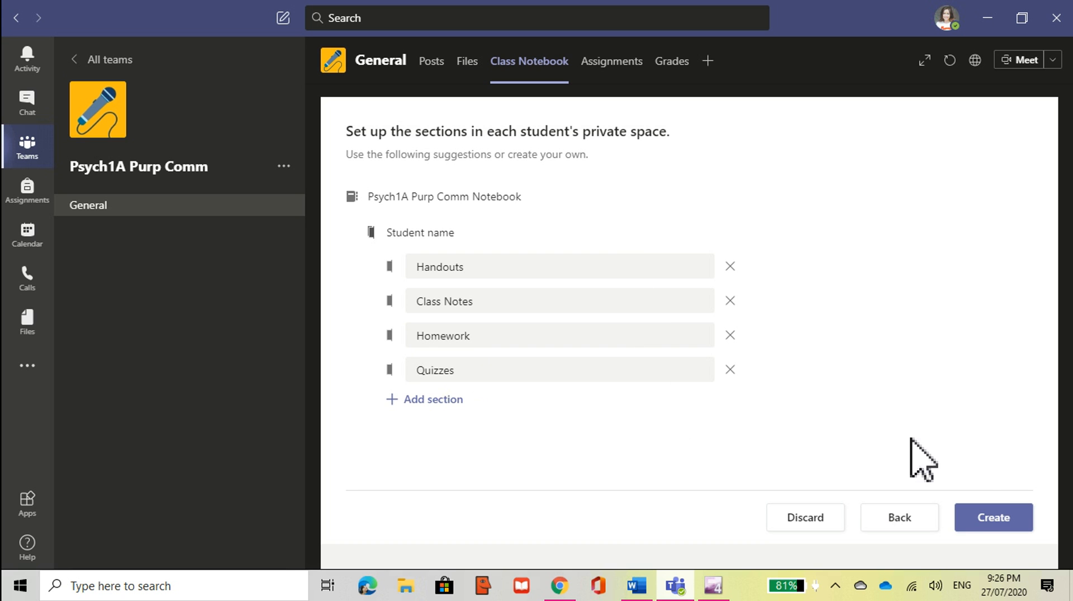
# Step: Create the Psych1A Purp Comm Class Notebook with the proposed student sections
pyautogui.click(994, 525)
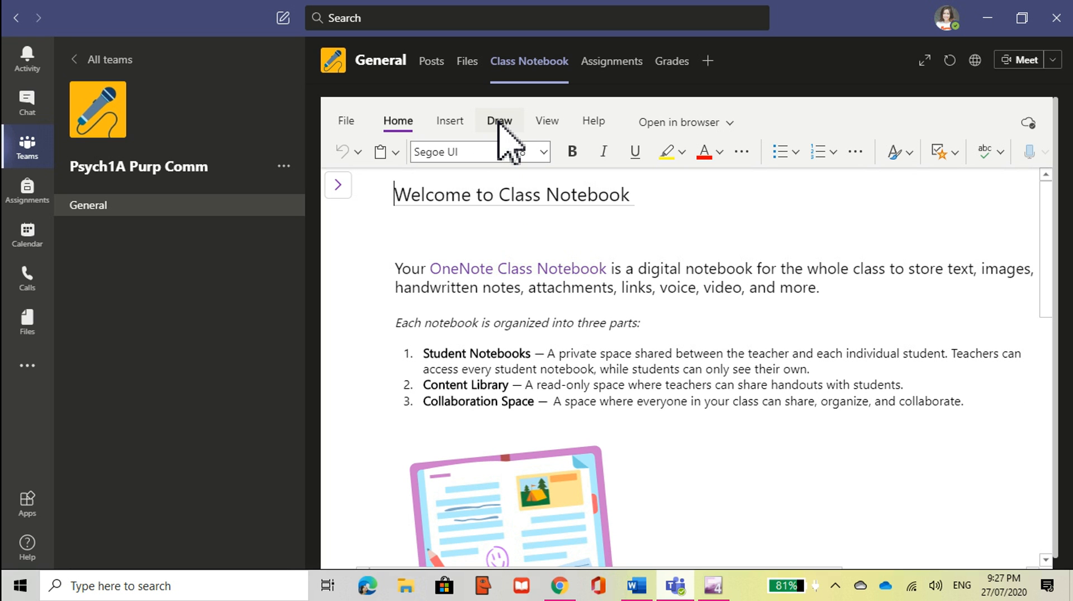
# Step: Look through the notebook's Draw, File and Home ribbons, then select the pen on Draw
pyautogui.click(499, 122)
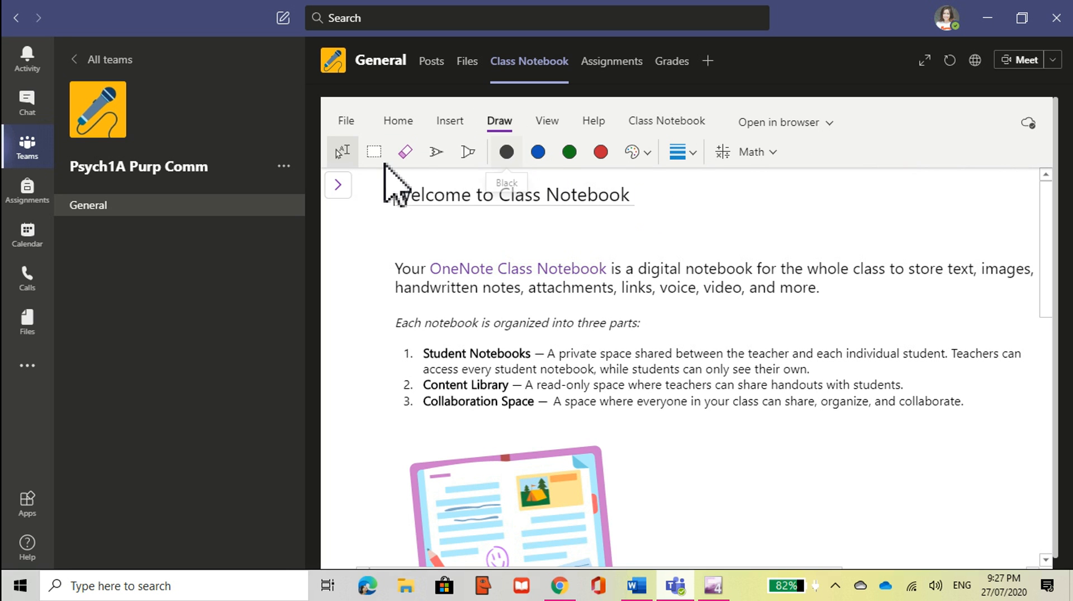
pyautogui.click(347, 122)
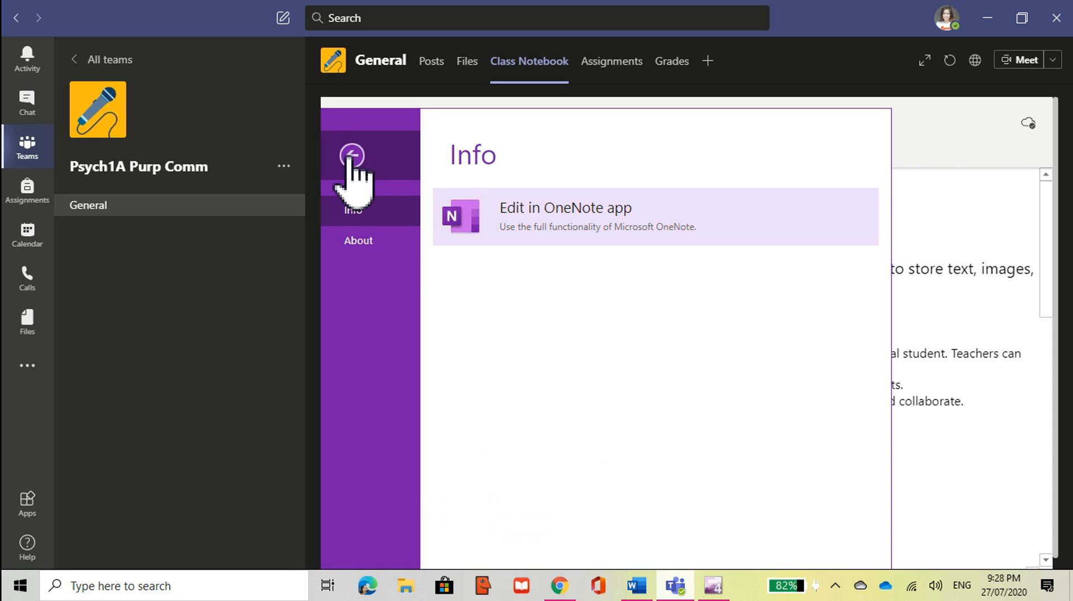
pyautogui.click(352, 158)
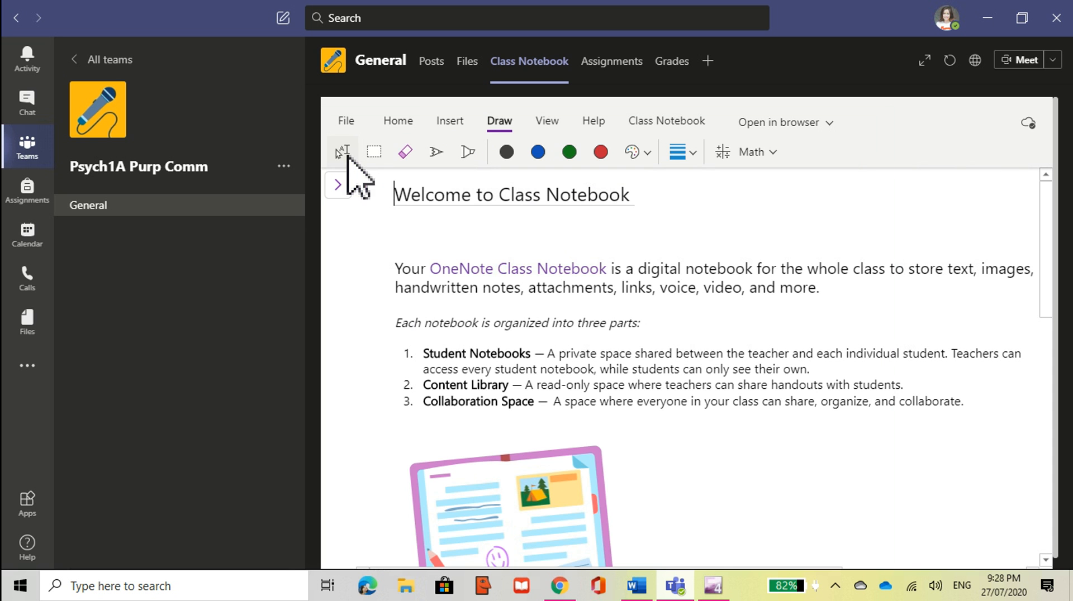
pyautogui.click(398, 121)
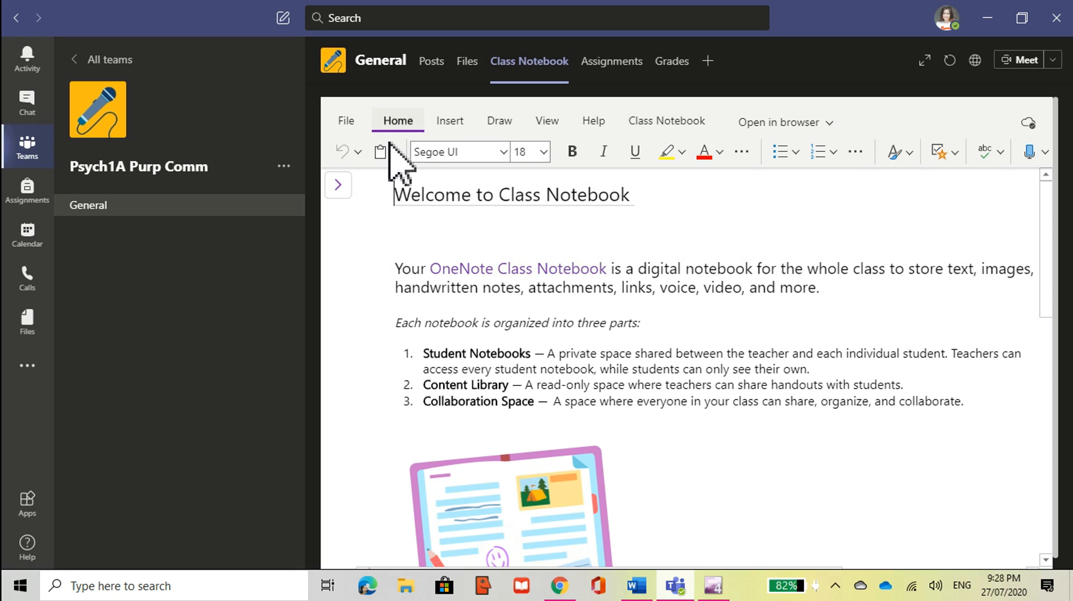
pyautogui.click(495, 123)
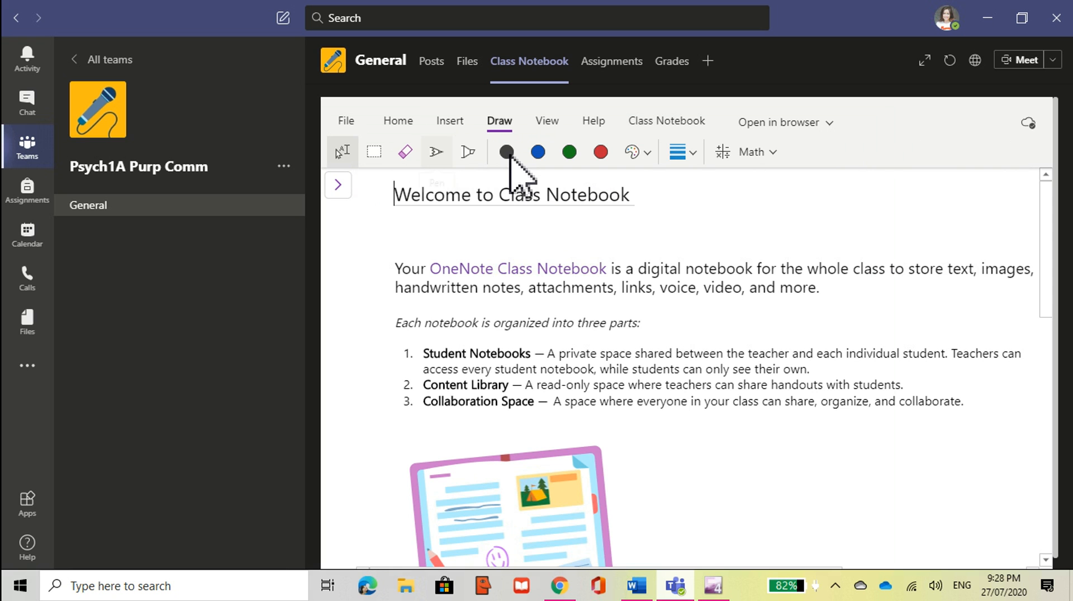
pyautogui.click(510, 155)
# Step: Circle the Class Notebook sentence and the numbered list in green ink, then check the Math options
pyautogui.click(570, 152)
pyautogui.click(539, 239)
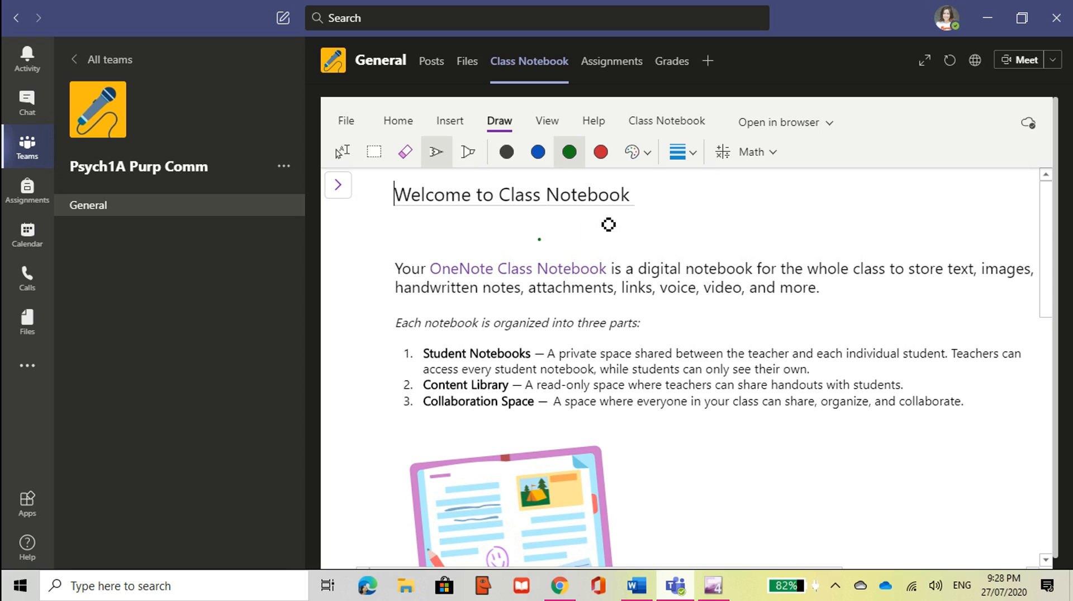
pyautogui.moveTo(609, 225)
pyautogui.mouseDown()
pyautogui.moveTo(564, 333)
pyautogui.moveTo(514, 256)
pyautogui.moveTo(550, 237)
pyautogui.mouseUp()
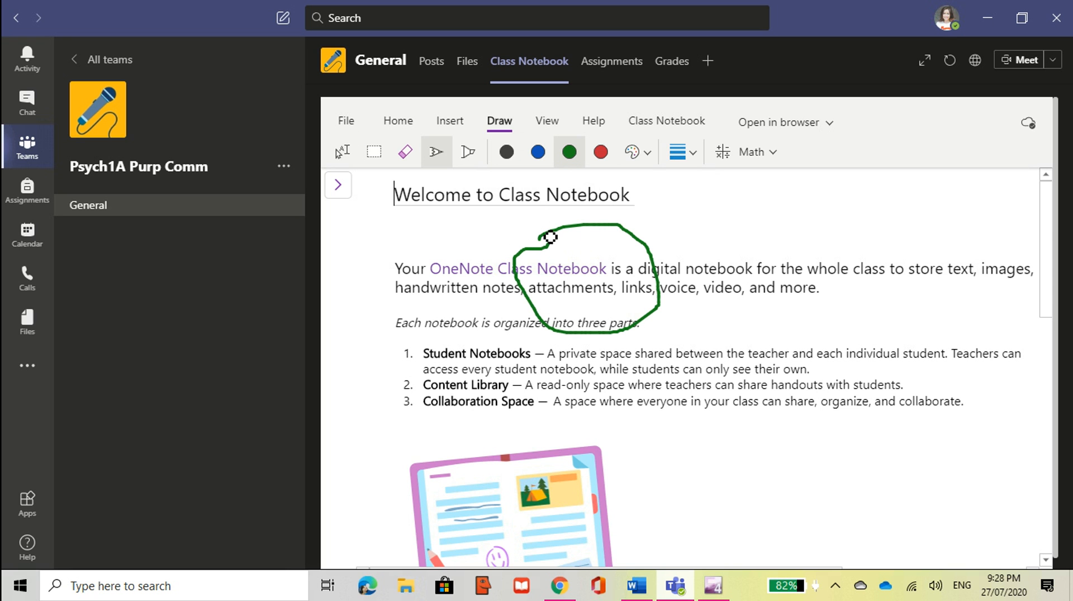
pyautogui.moveTo(783, 319)
pyautogui.mouseDown()
pyautogui.moveTo(710, 397)
pyautogui.moveTo(780, 410)
pyautogui.mouseUp()
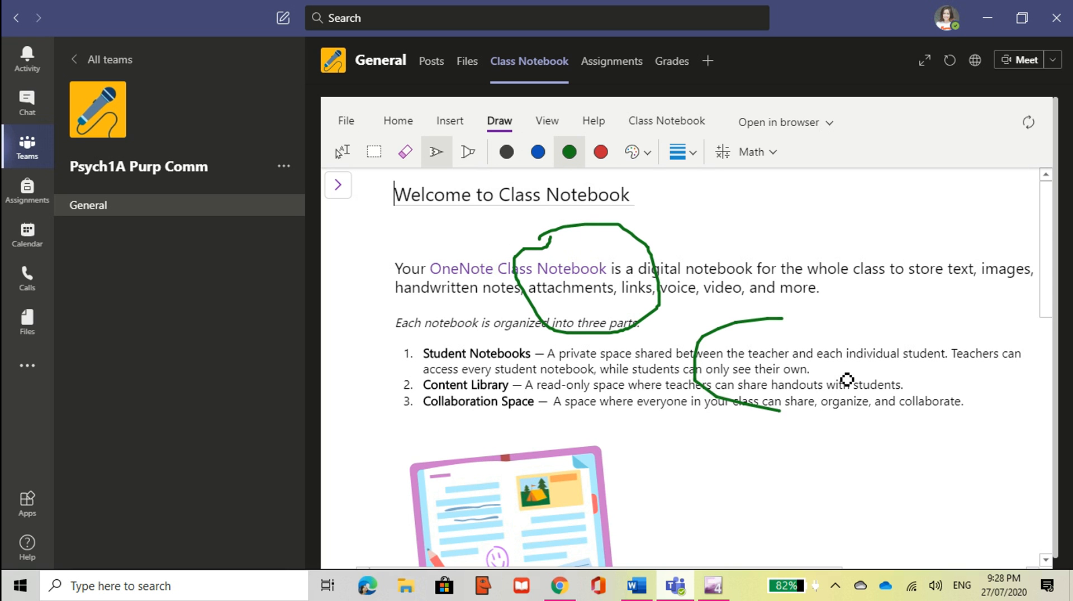
pyautogui.moveTo(847, 380); pyautogui.dragTo(821, 328)
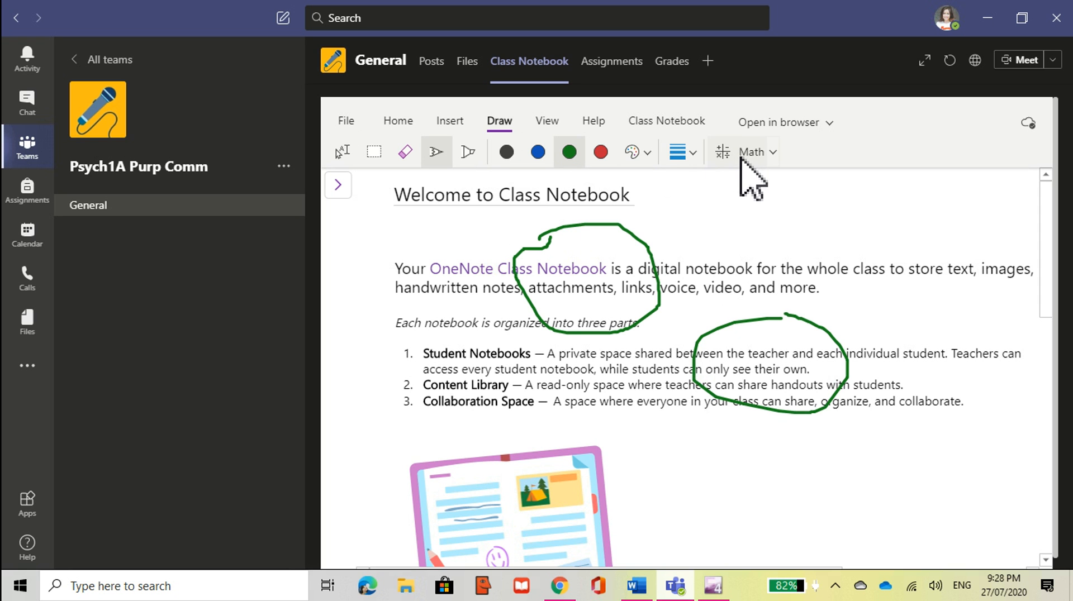
pyautogui.click(773, 152)
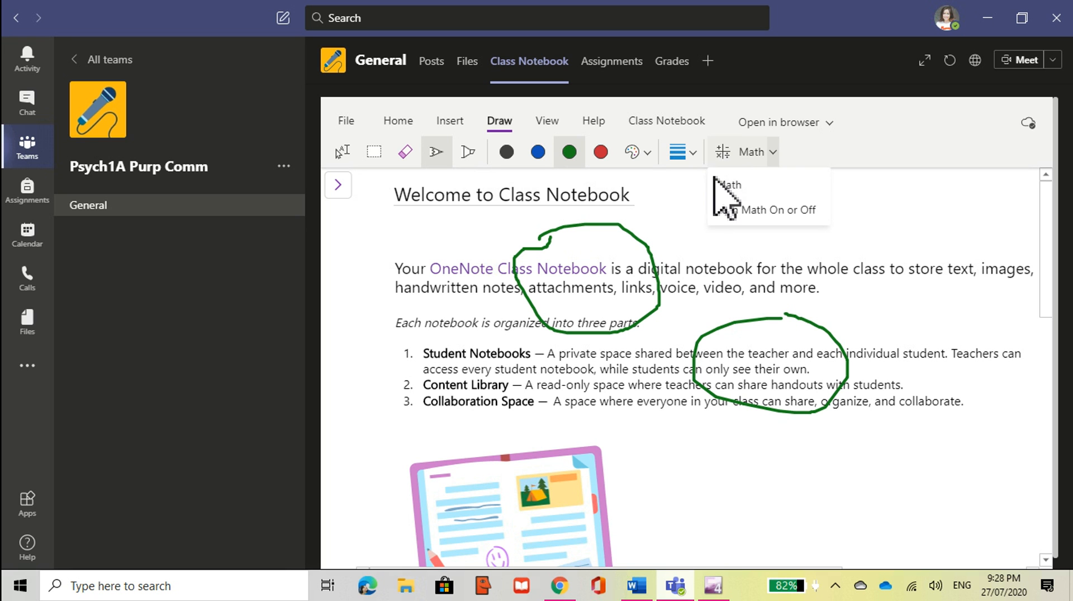
pyautogui.click(695, 194)
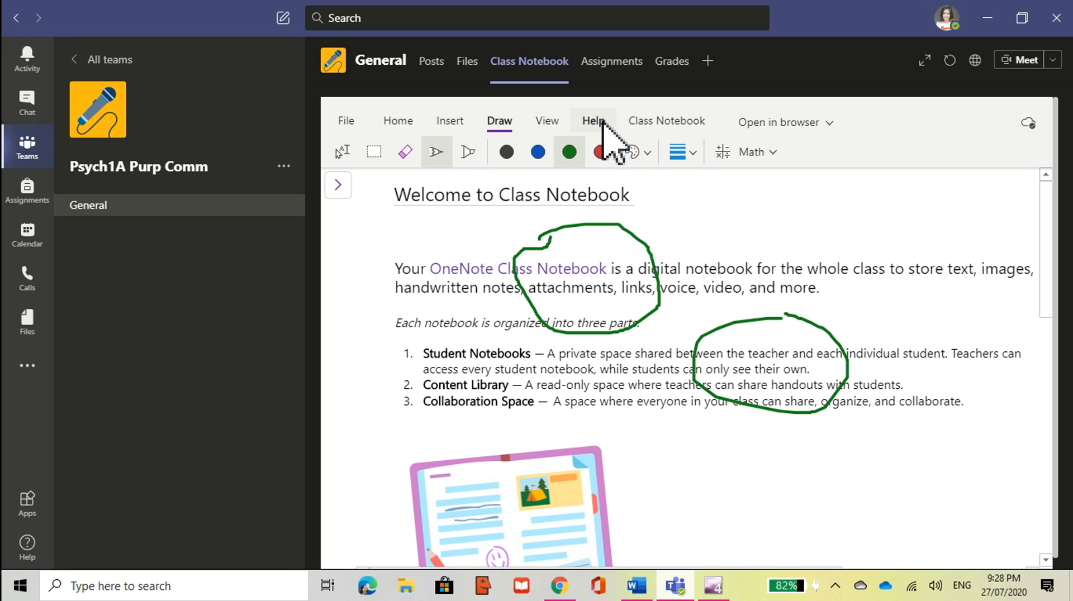
# Step: Open the student's Homework section in the notebook pane, then switch to the empty Grades tab
pyautogui.click(338, 185)
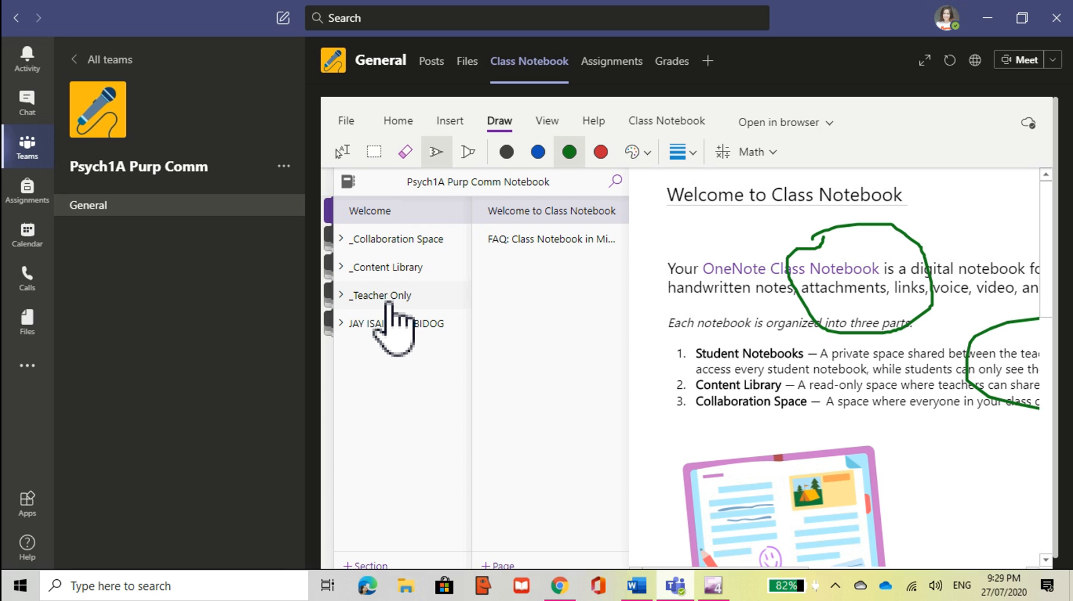
pyautogui.click(369, 327)
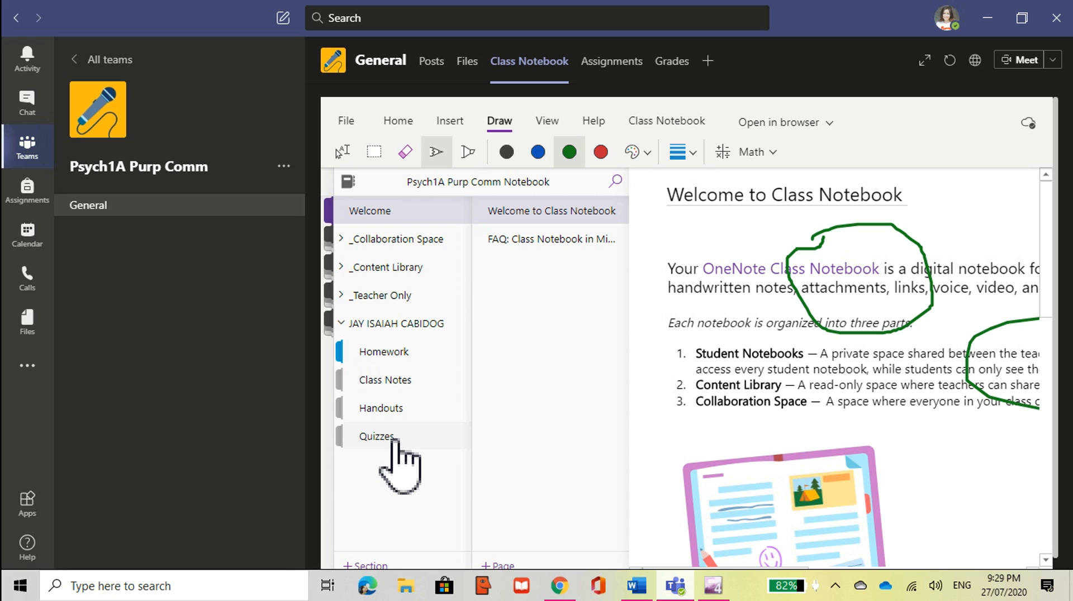
pyautogui.click(401, 358)
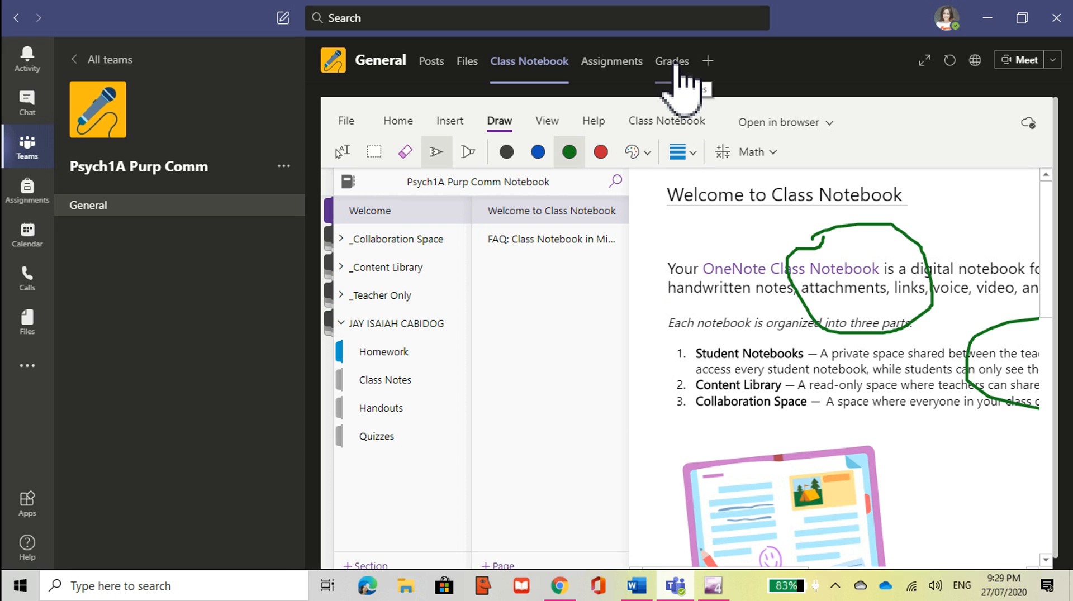
pyautogui.click(674, 63)
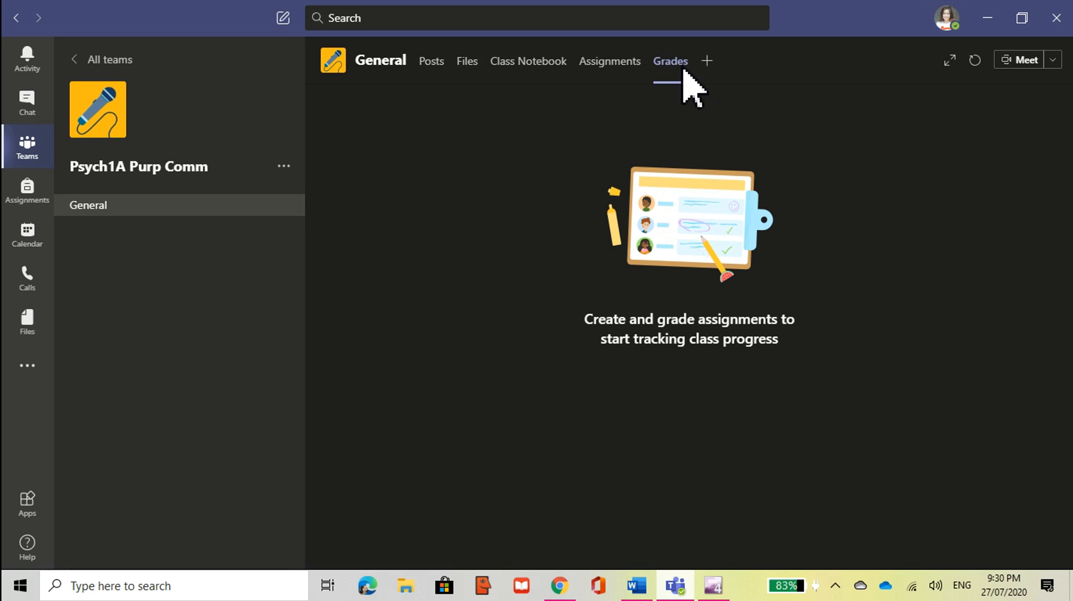
# Step: Get started with Assignments and begin a new assignment from the Create menu
pyautogui.click(617, 63)
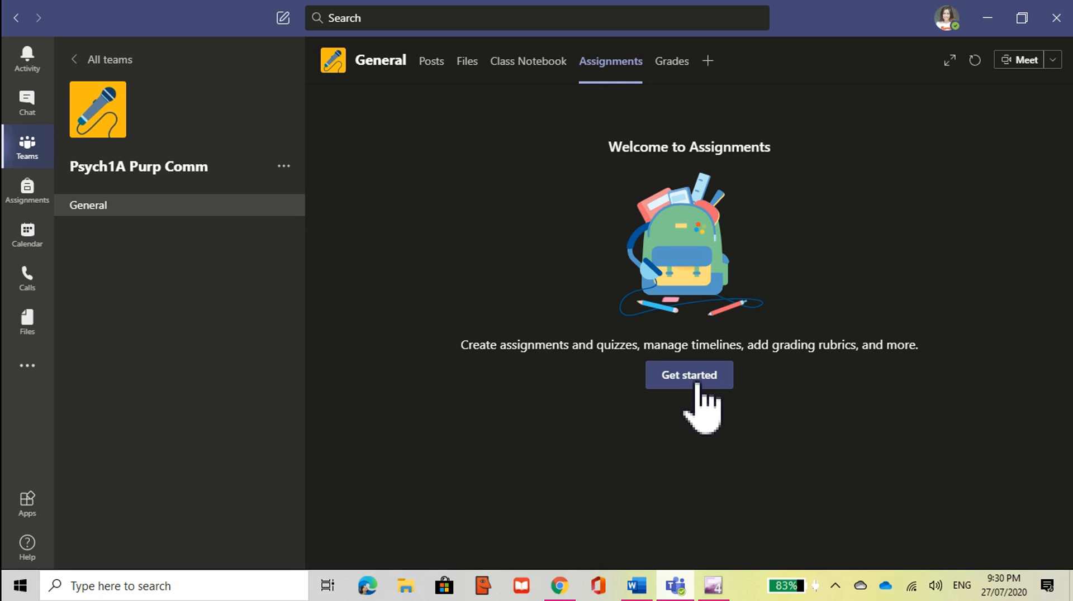
pyautogui.click(696, 385)
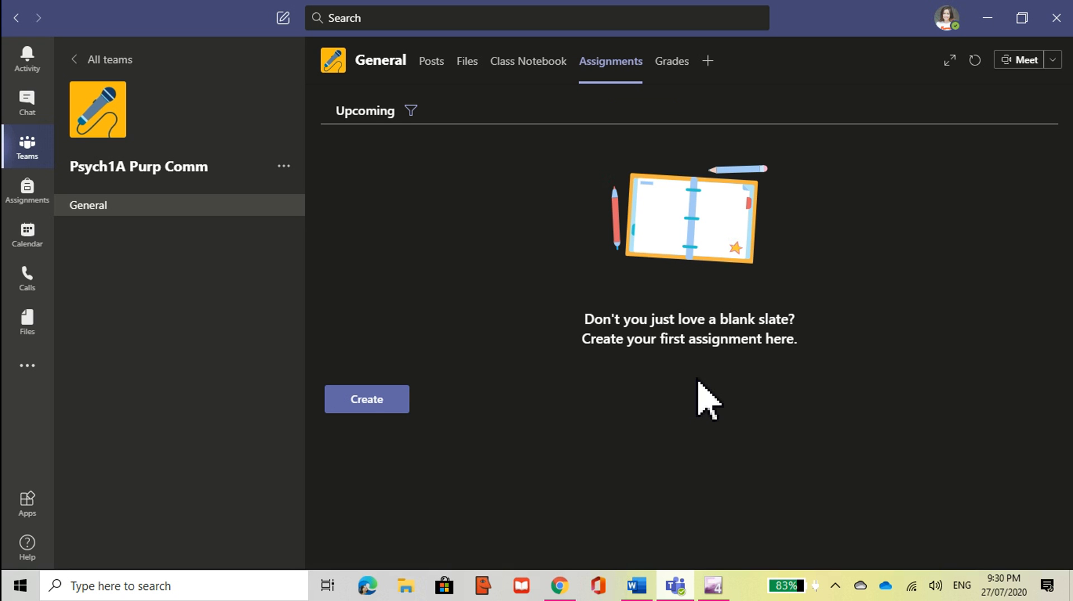
pyautogui.click(358, 405)
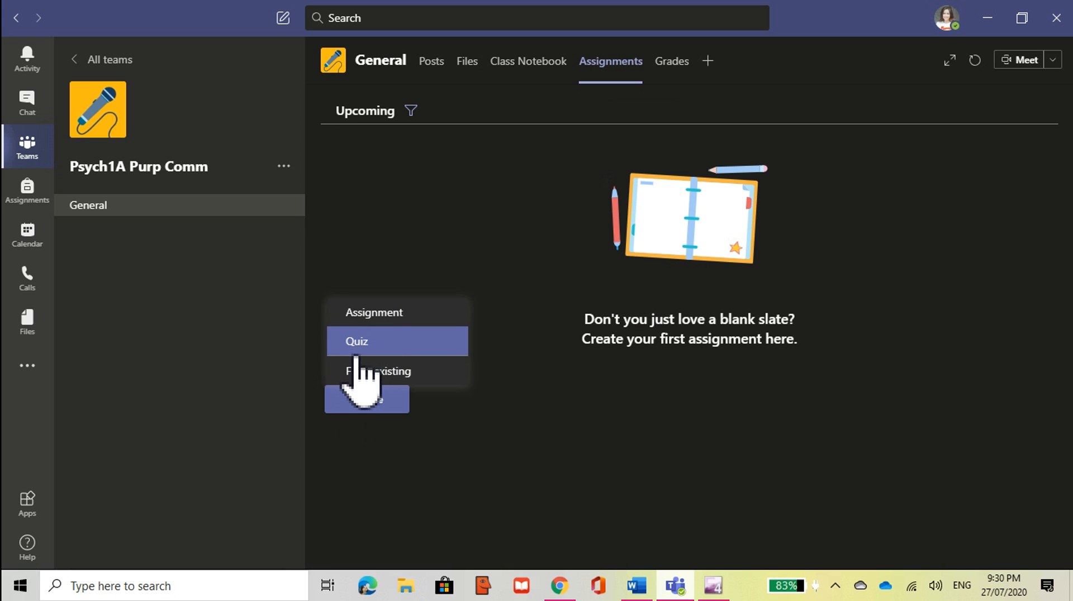
pyautogui.click(382, 316)
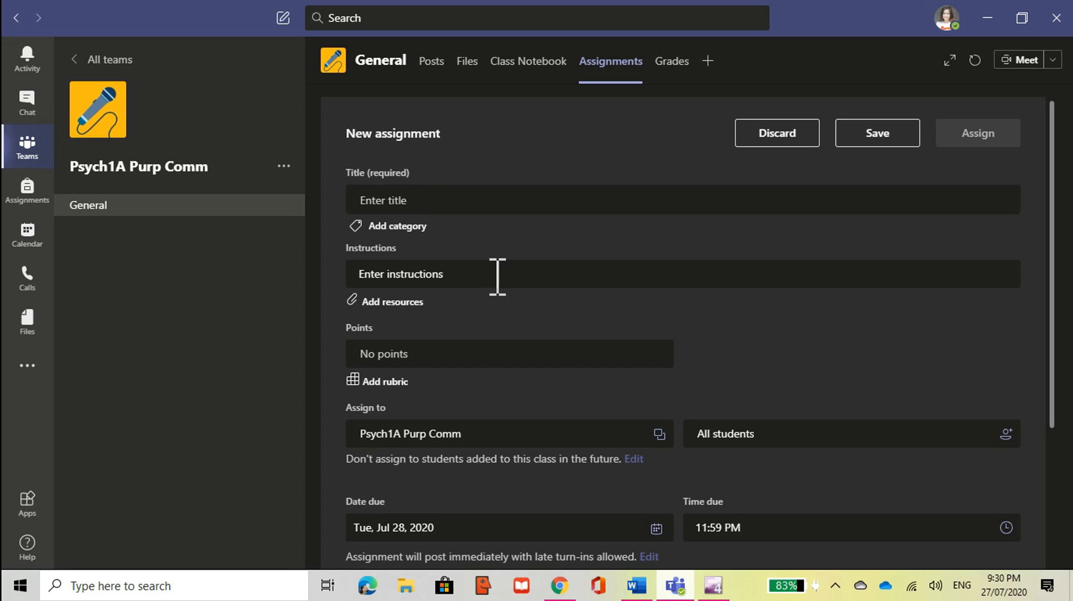
pyautogui.click(394, 201)
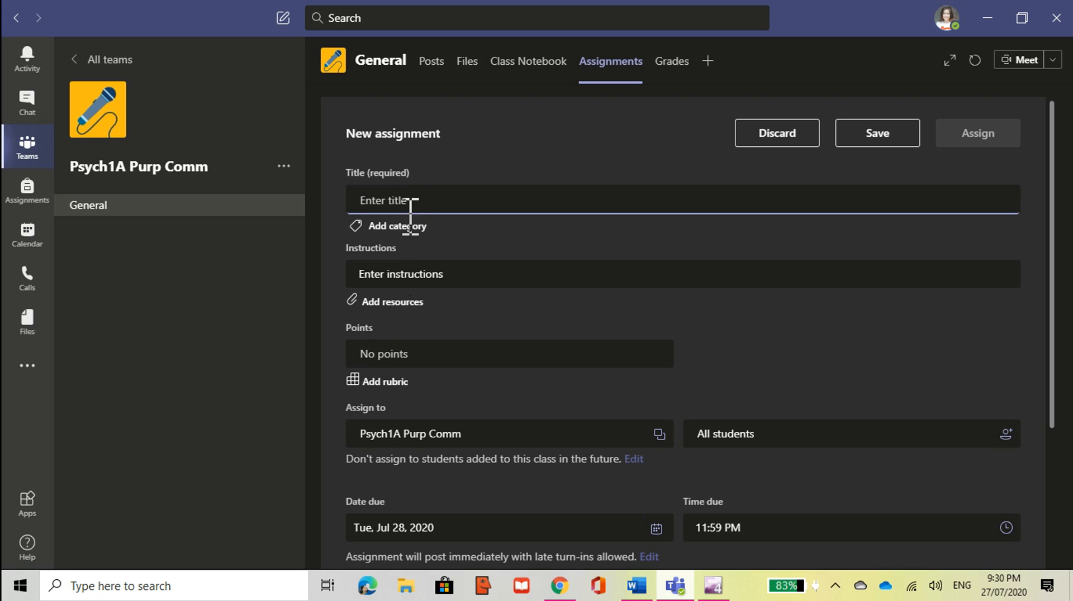
pyautogui.click(465, 274)
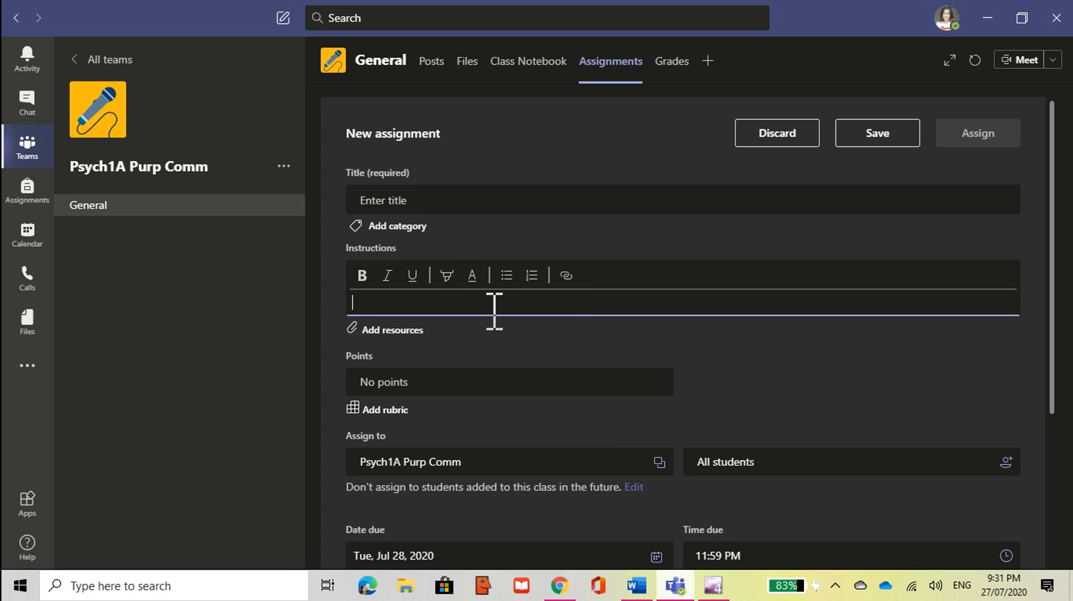
pyautogui.scroll(-2, 492, 363)
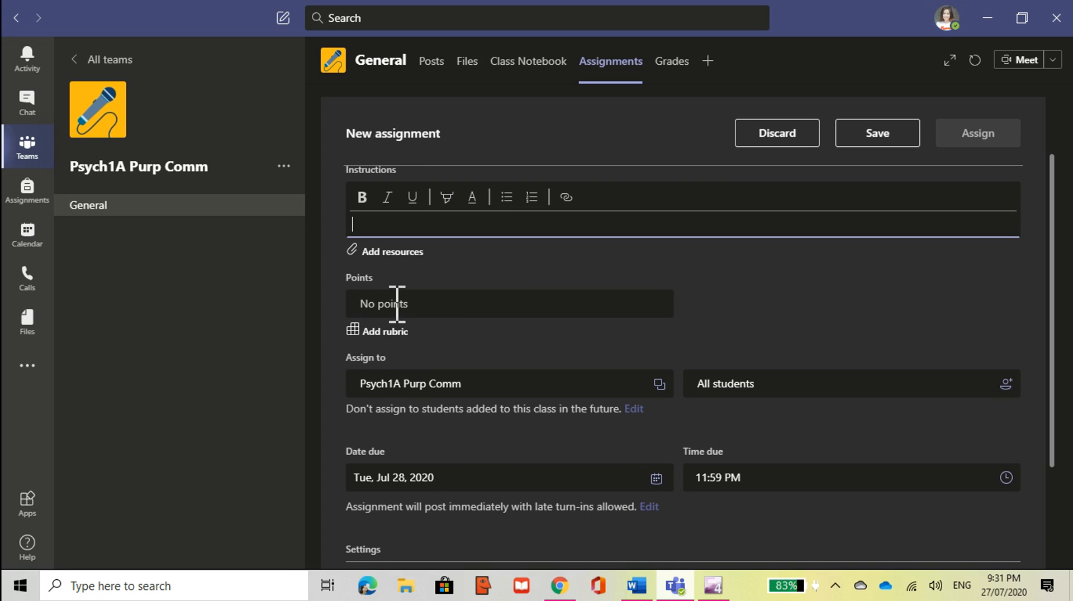
pyautogui.scroll(-2, 452, 331)
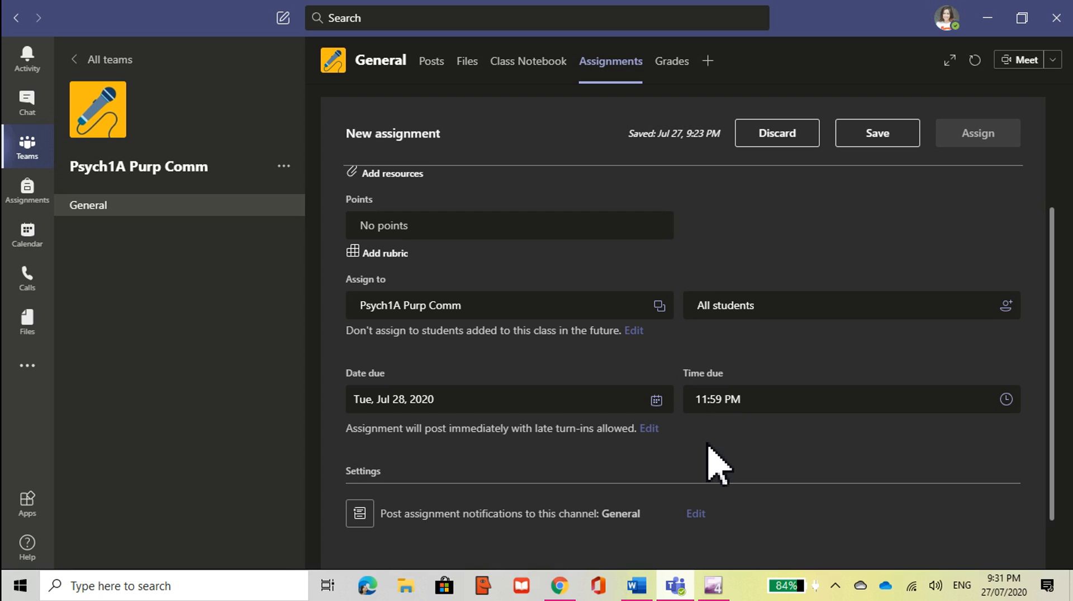
pyautogui.scroll(-1, 709, 455)
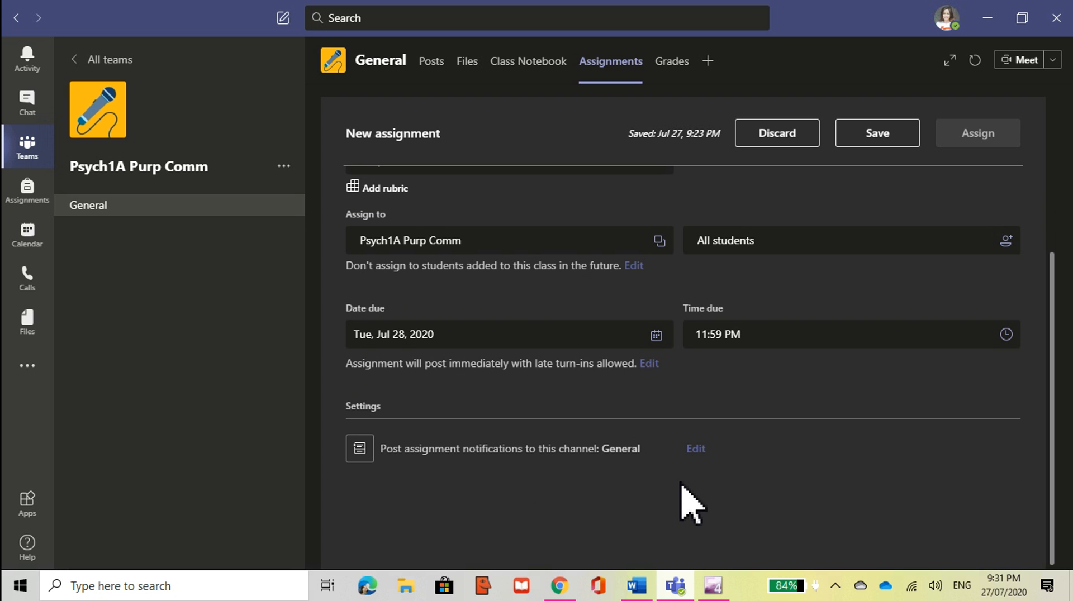
pyautogui.scroll(5, 689, 506)
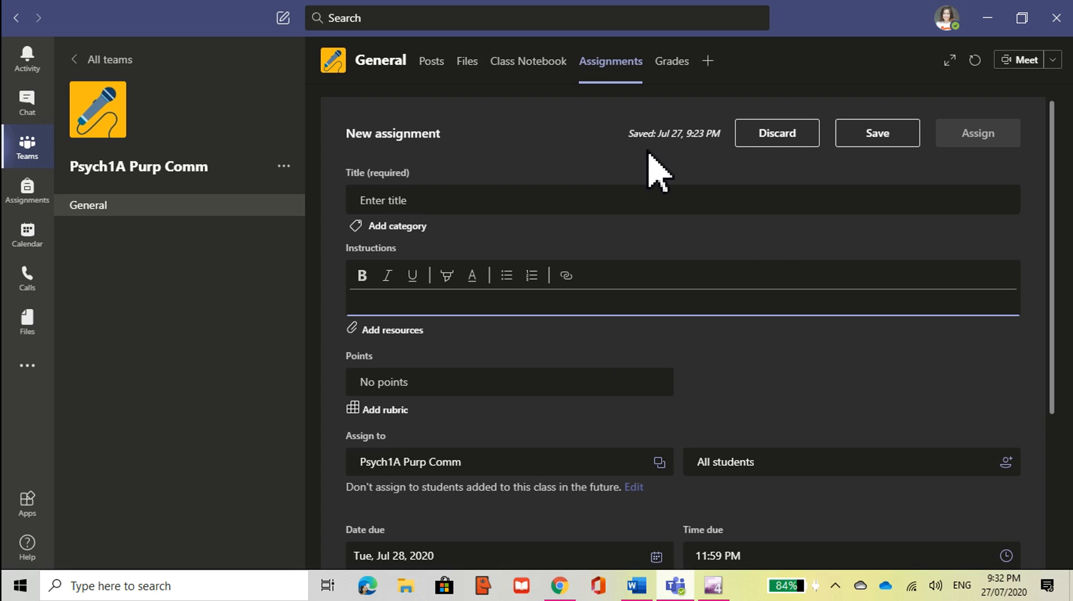
# Step: Discard the new assignment draft and expand the empty Graded (0) list
pyautogui.click(779, 137)
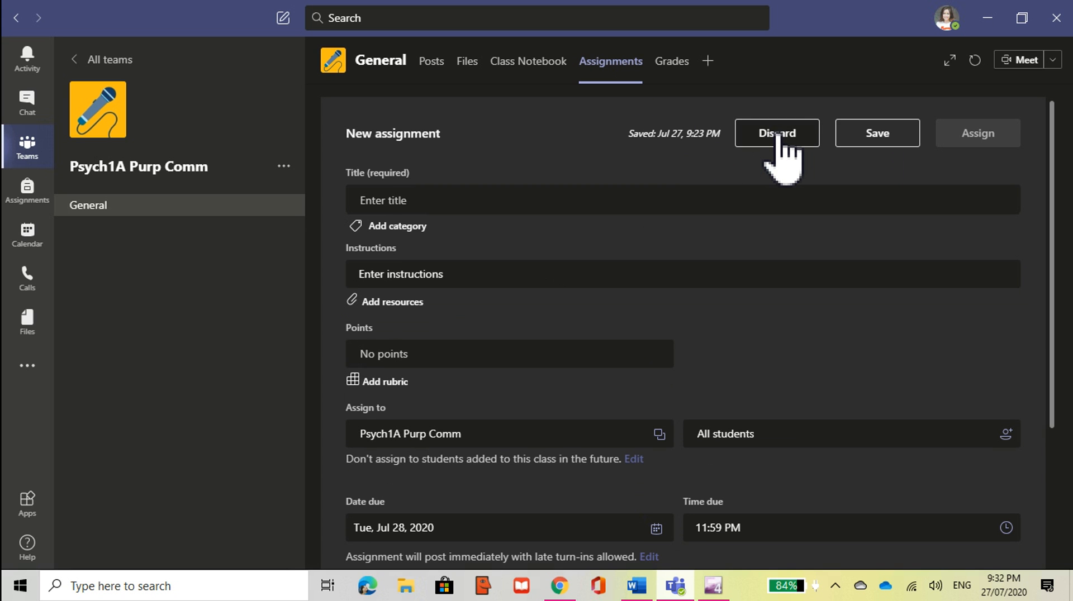
pyautogui.click(778, 137)
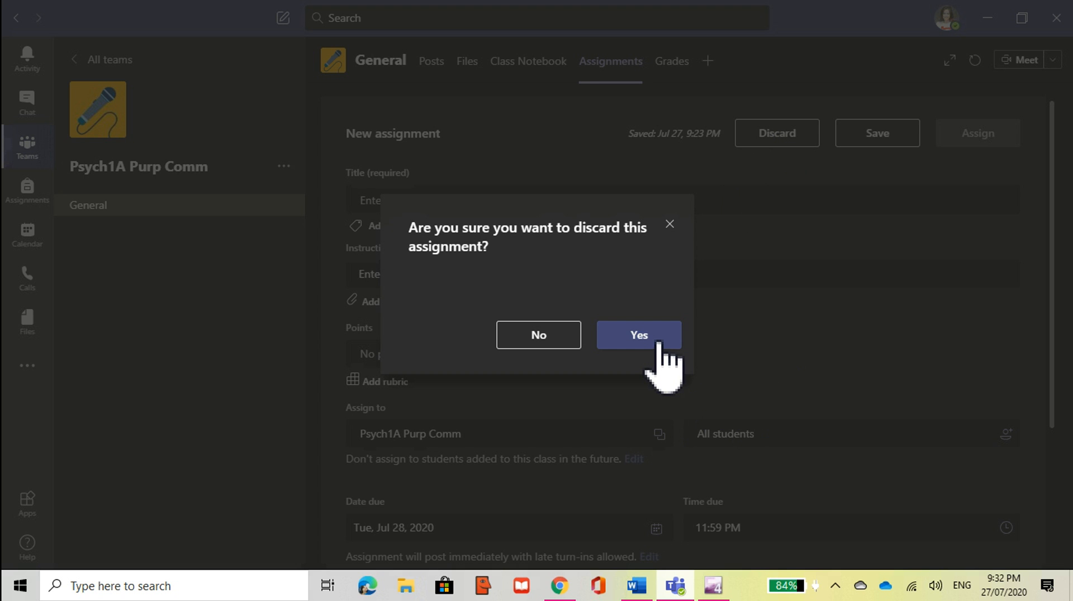
pyautogui.click(658, 344)
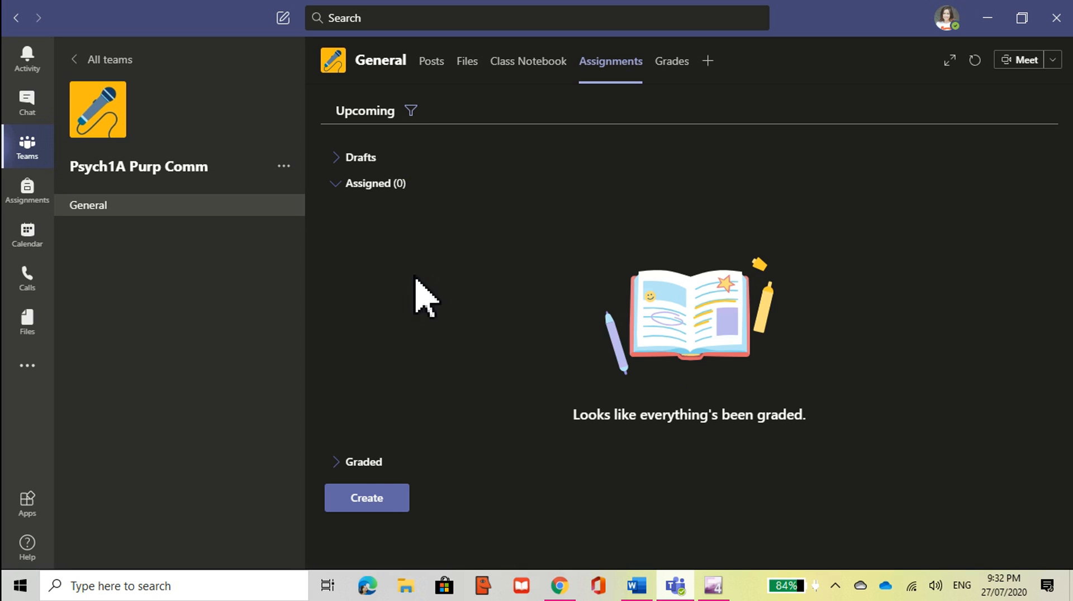
pyautogui.click(373, 463)
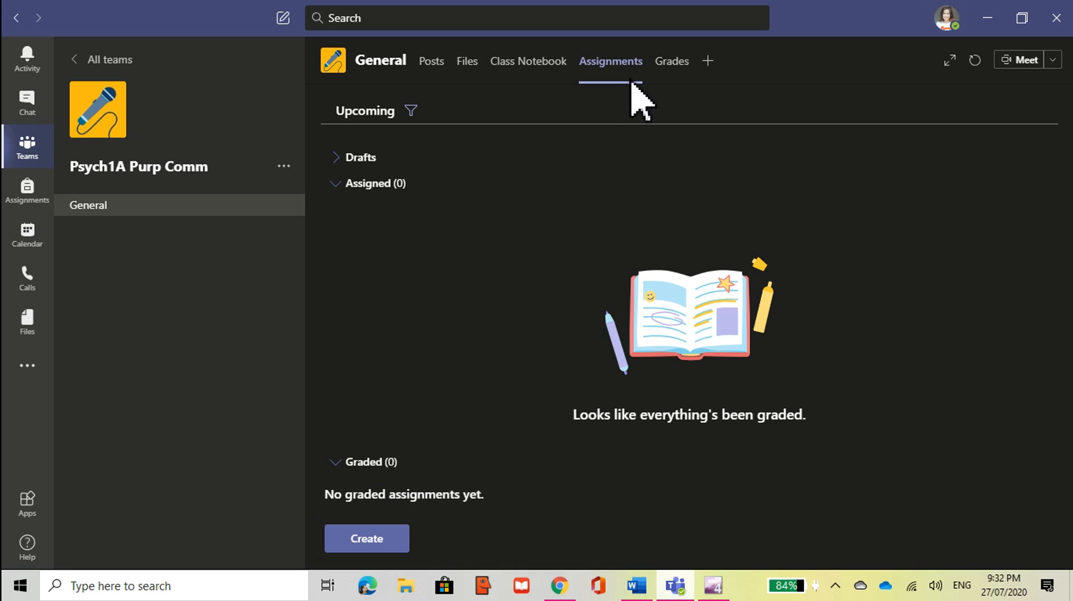
pyautogui.click(707, 60)
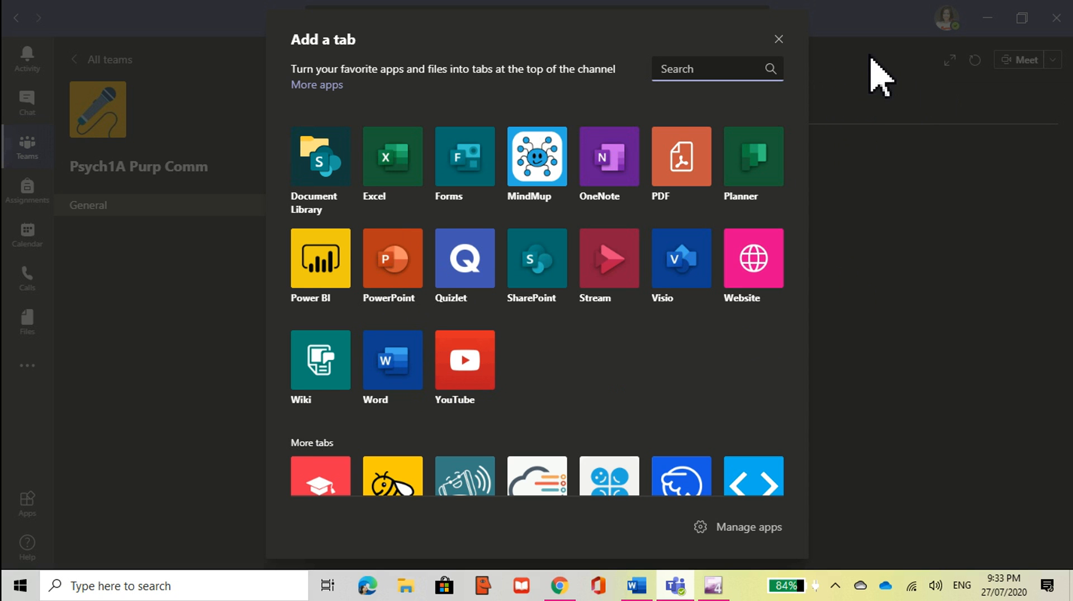
pyautogui.click(780, 40)
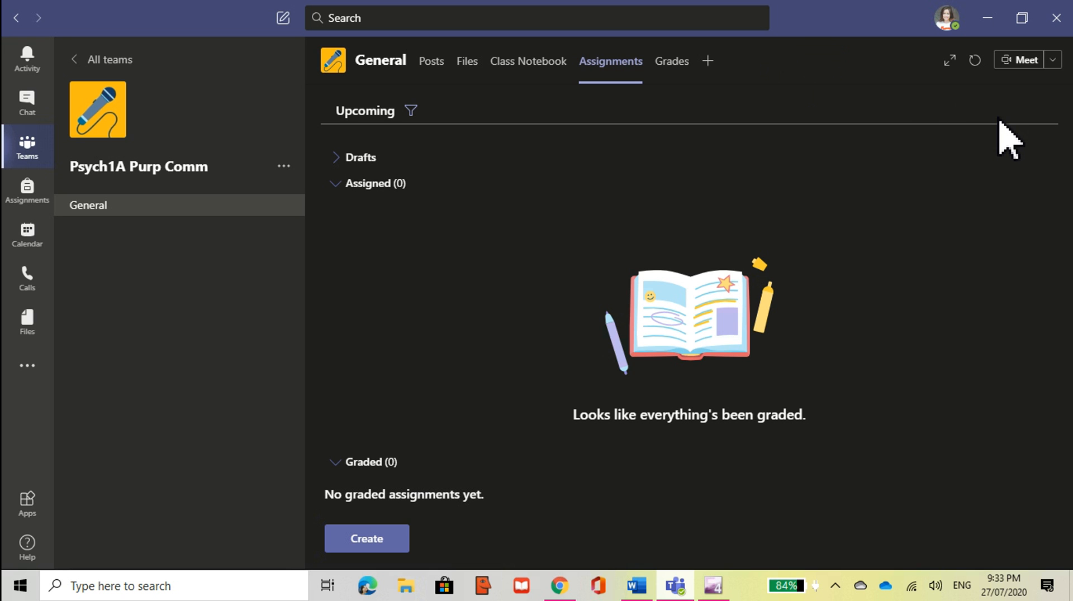
# Step: Open the Calendar and start a new meeting, defaulting to Jul 27, 2020, 10:00–10:30 PM
pyautogui.click(28, 234)
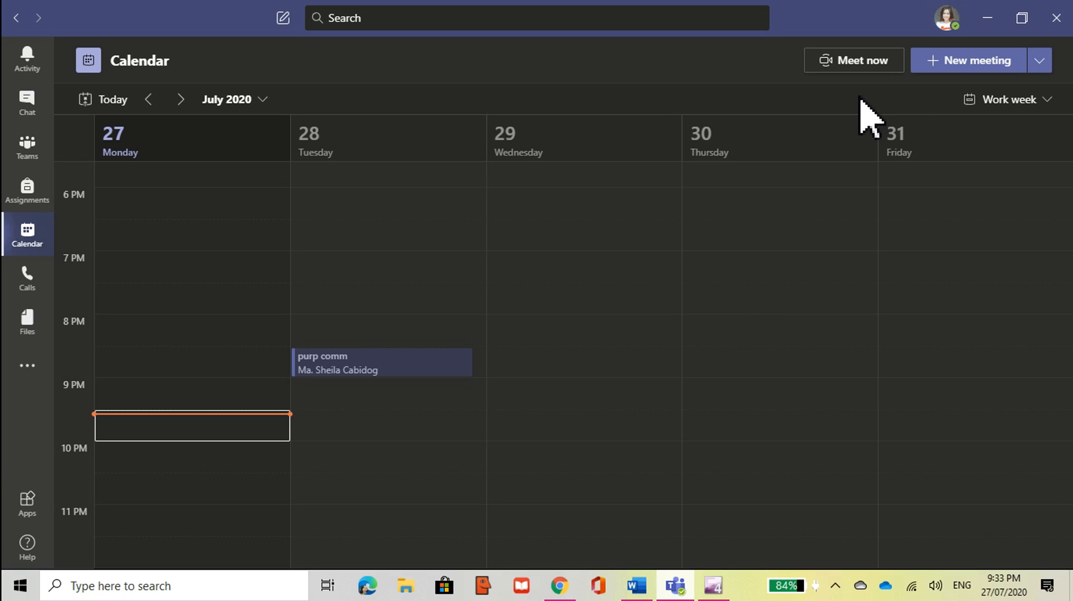
pyautogui.click(957, 66)
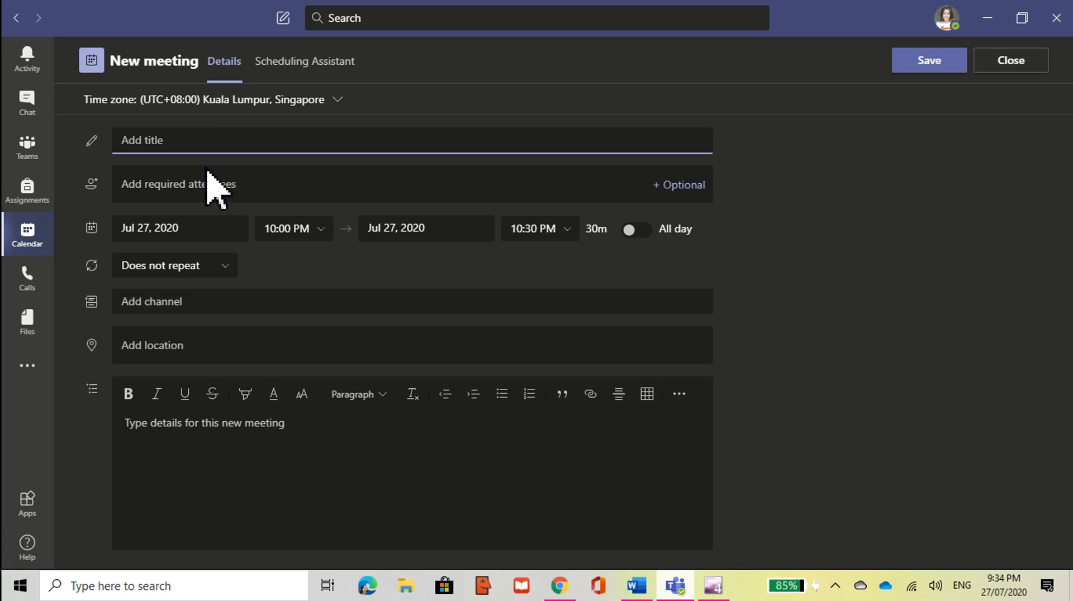
# Step: Title the meeting 'psych purp comm' and add one person as a required attendee
pyautogui.write('psych purp comm')
pyautogui.click(229, 186)
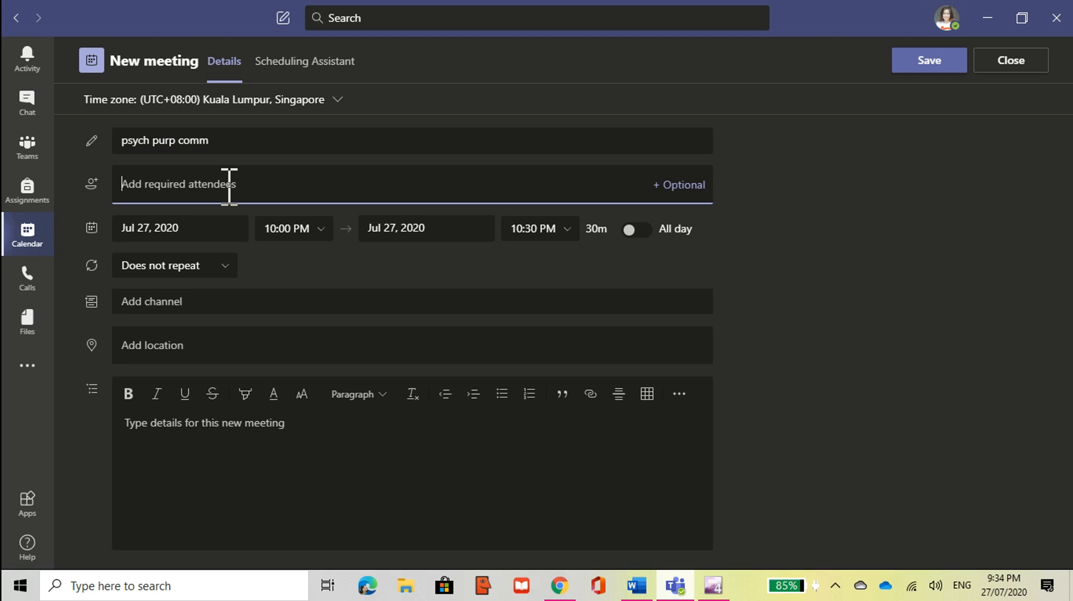
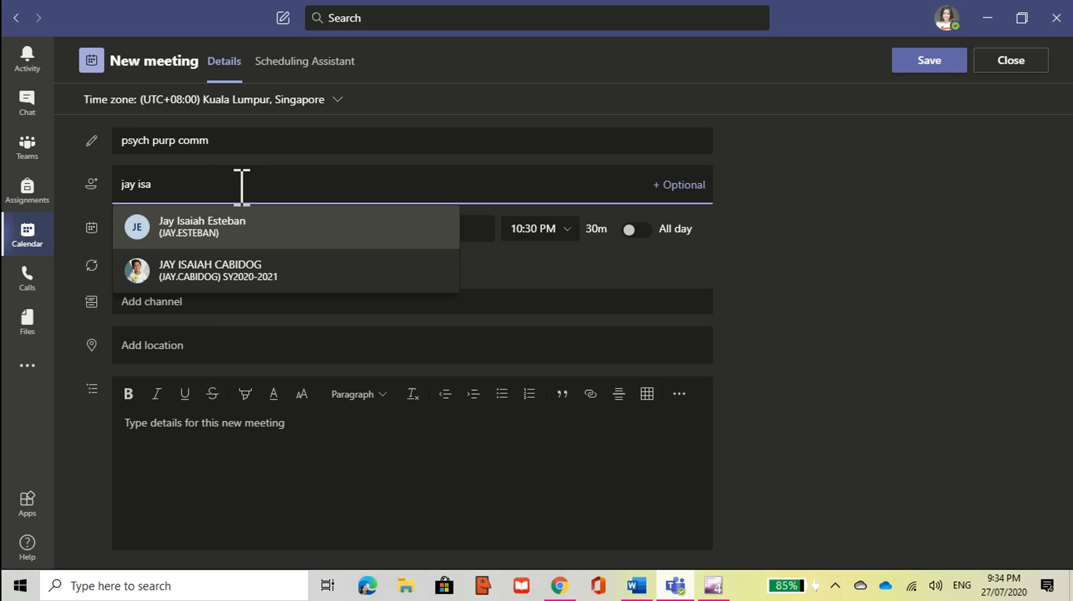
pyautogui.click(229, 274)
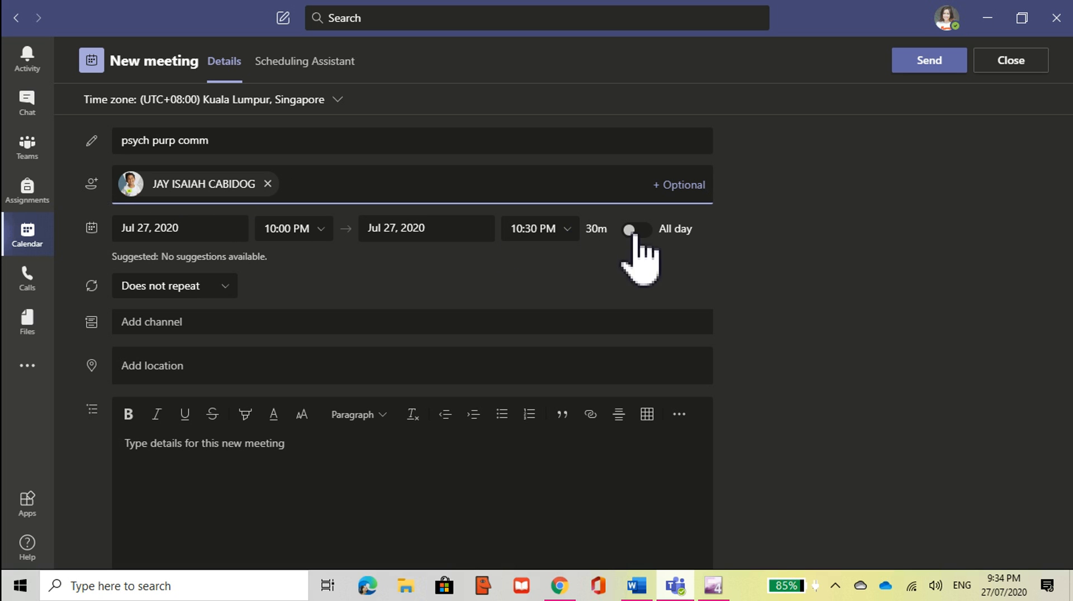
# Step: Keep the meeting non-repeating, move it to Wednesday, Jul 29, and send the invitation
pyautogui.click(225, 287)
pyautogui.click(225, 288)
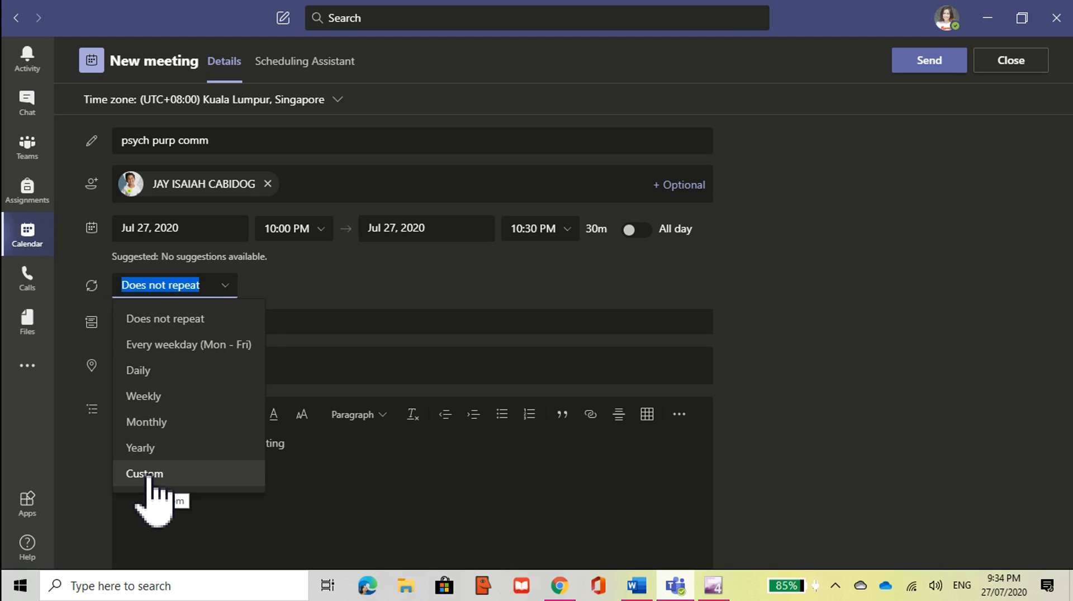
pyautogui.click(229, 288)
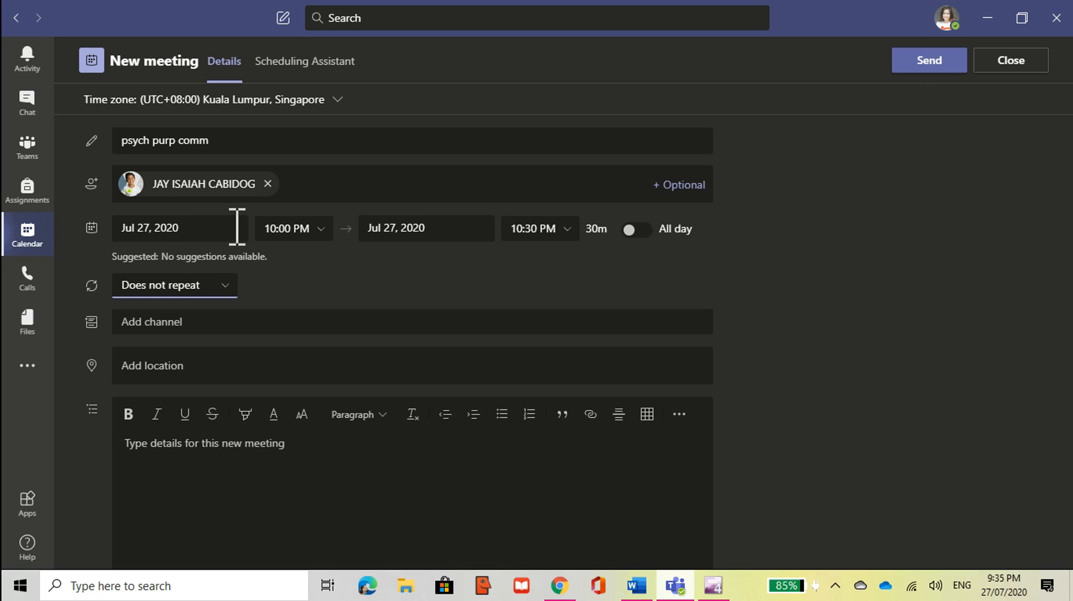
pyautogui.click(151, 227)
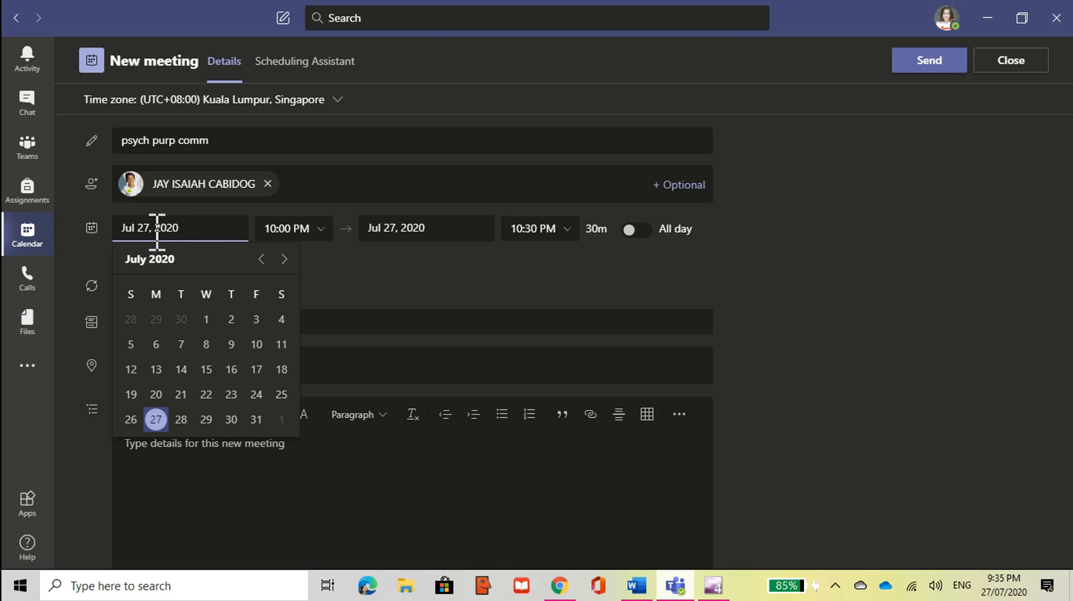
pyautogui.click(208, 420)
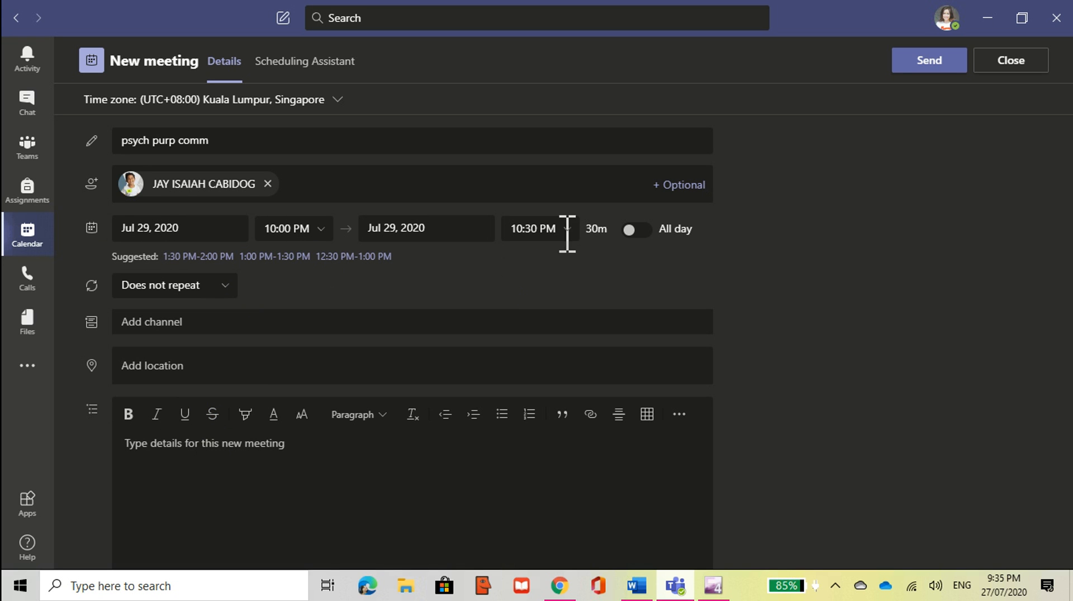
pyautogui.click(932, 69)
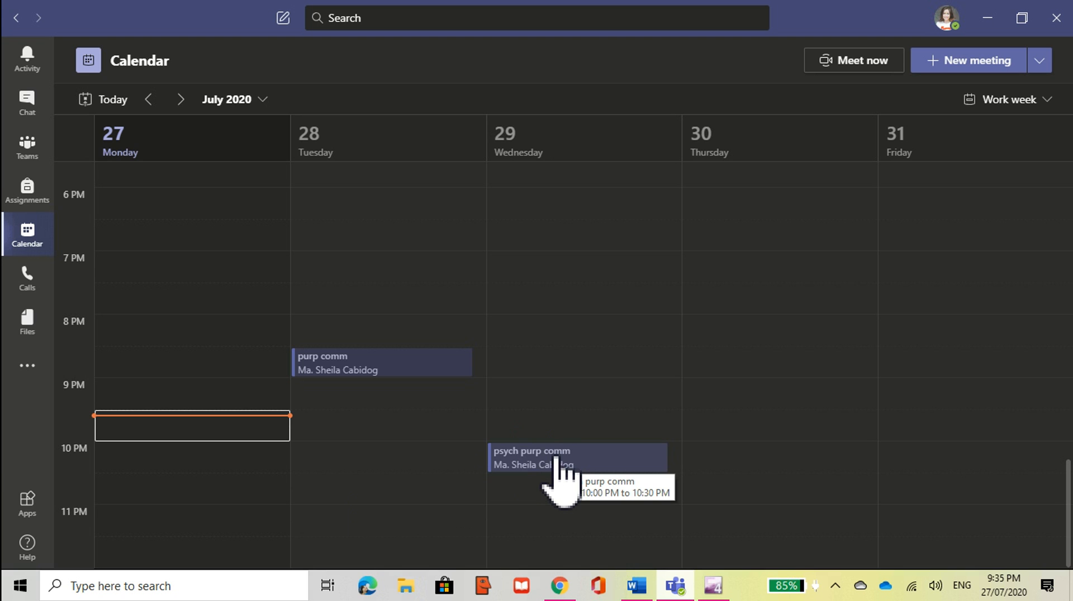
# Step: Open the sent 'psych purp comm' meeting from the calendar and launch its Meeting options page
pyautogui.click(556, 458)
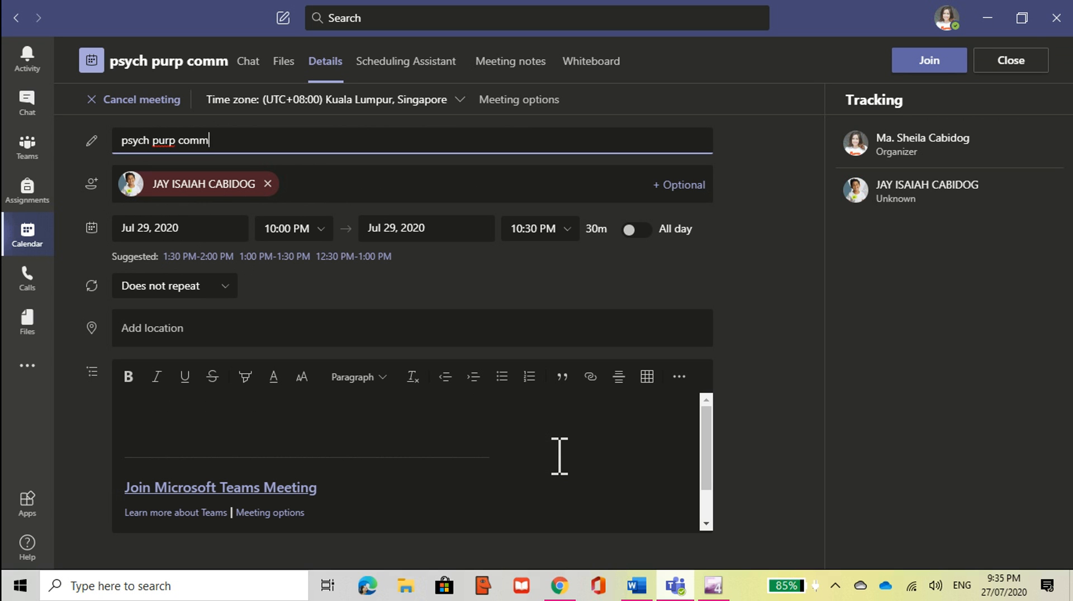
pyautogui.click(520, 106)
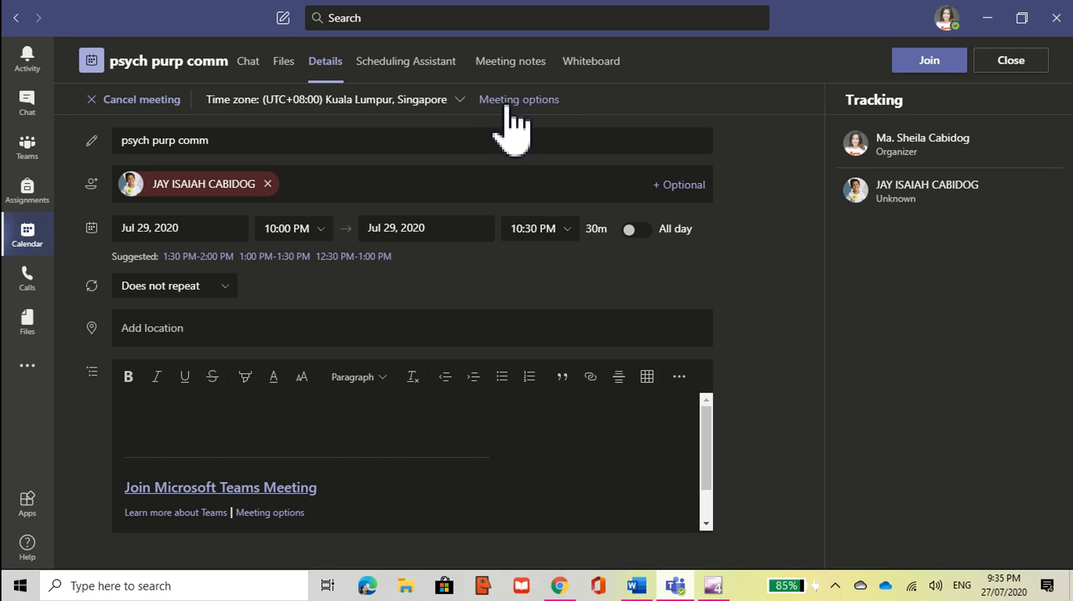
pyautogui.click(480, 104)
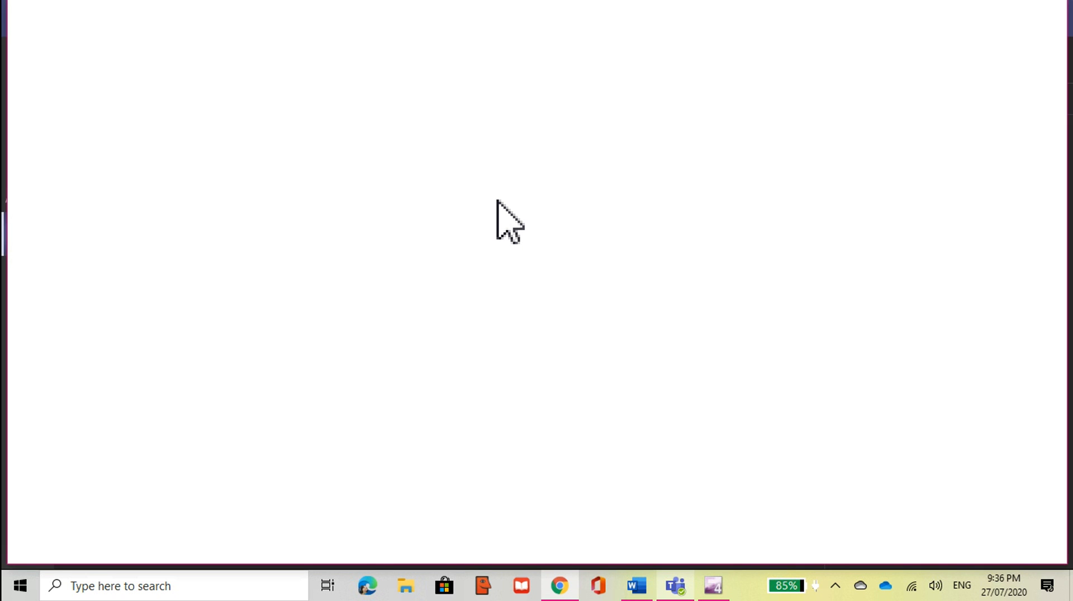
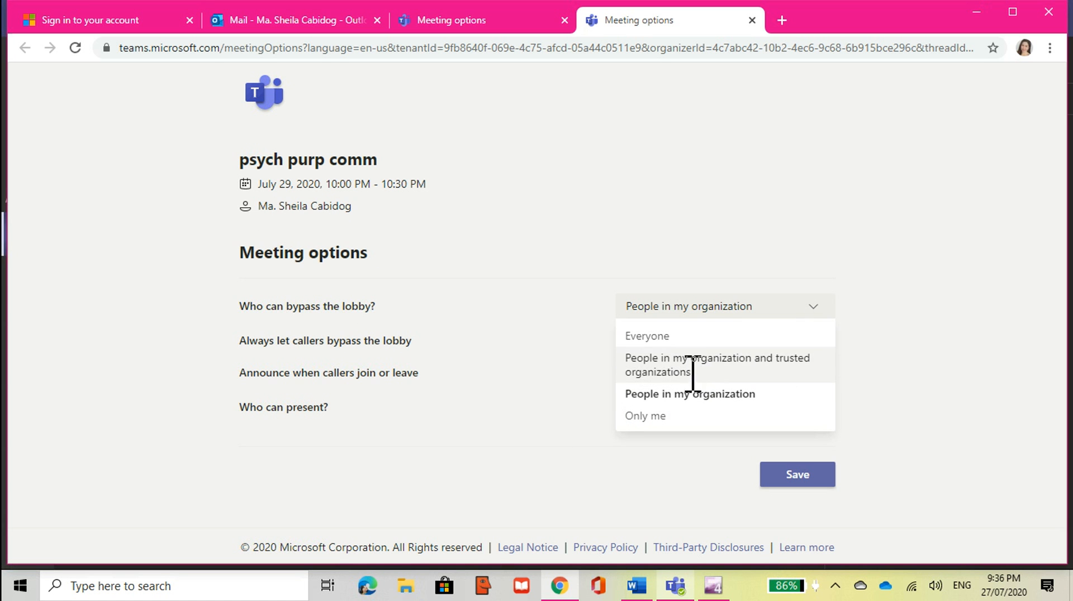
# Step: Set 'Who can bypass the lobby?' to Only me in the psych purp comm meeting options
pyautogui.click(671, 417)
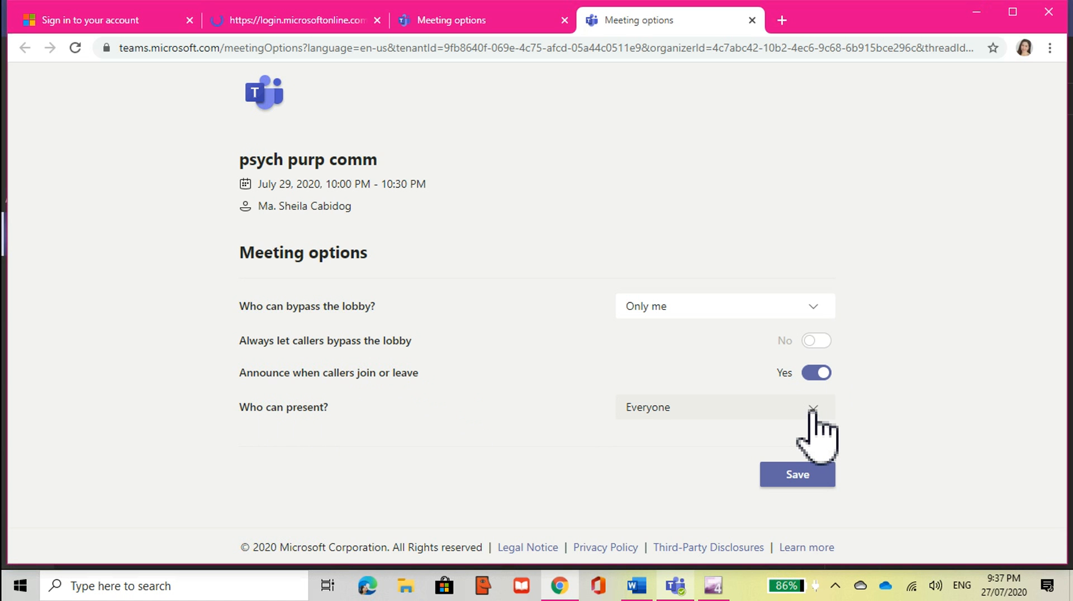
# Step: Limit 'Who can present?' to Only me and save the meeting options
pyautogui.click(813, 413)
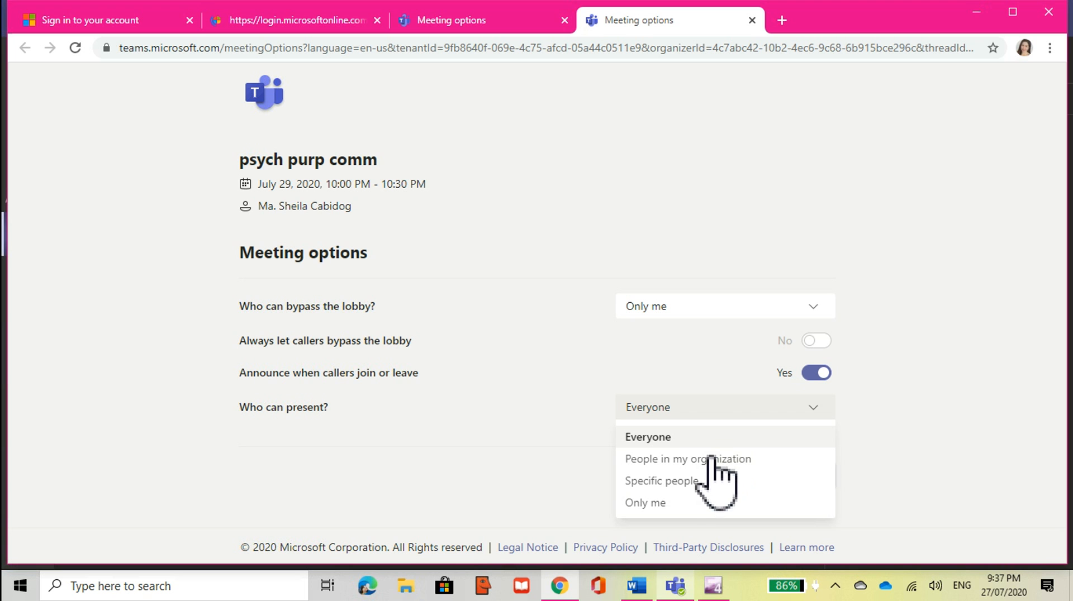
pyautogui.click(647, 503)
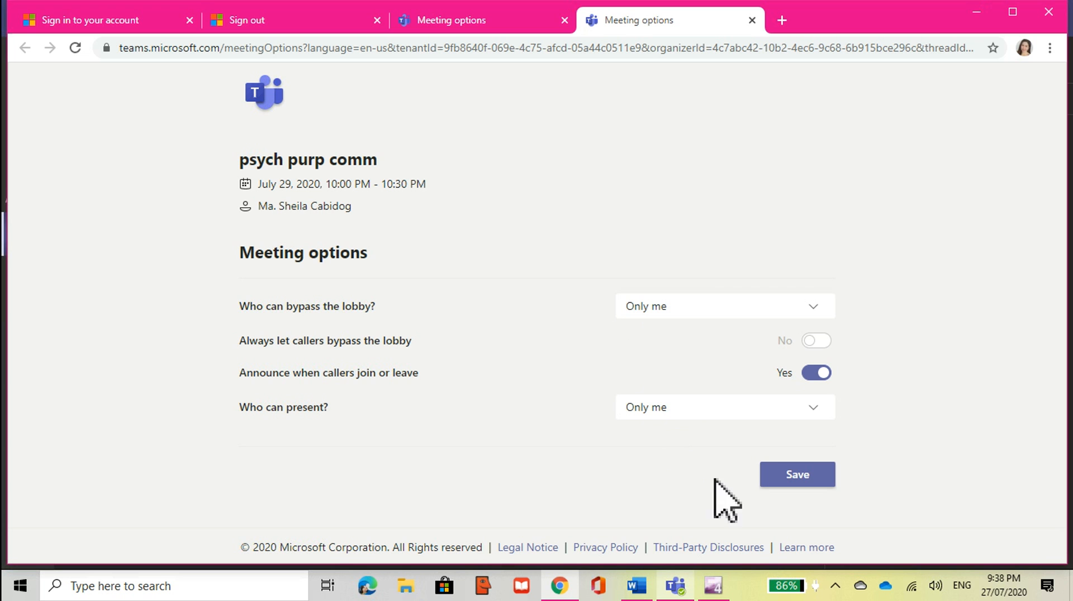
pyautogui.click(808, 481)
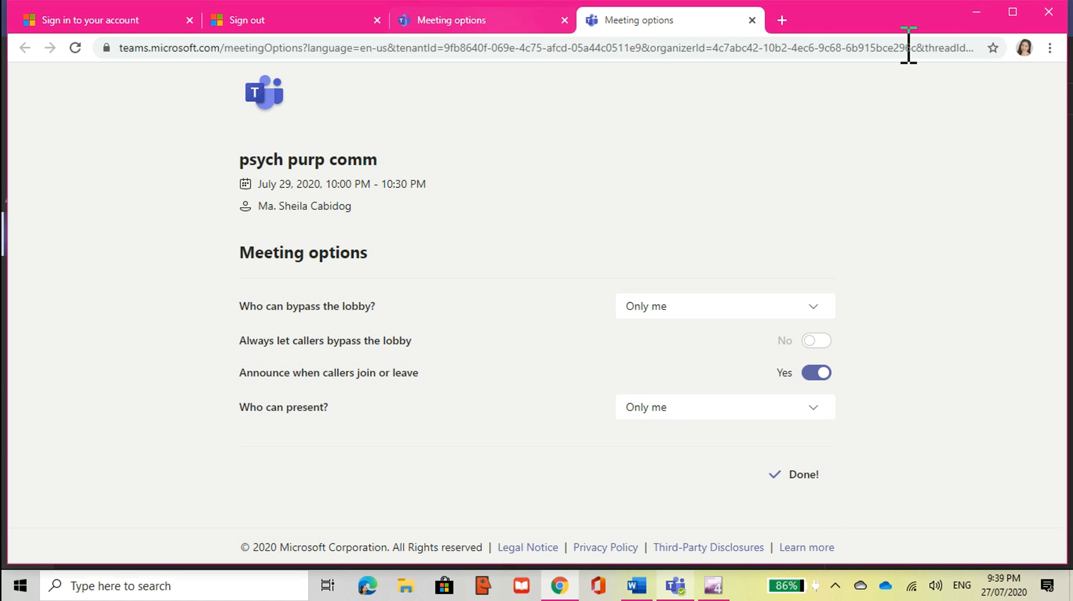
# Step: Leave Chrome and start joining psych purp comm from the Teams meeting details window
pyautogui.click(977, 12)
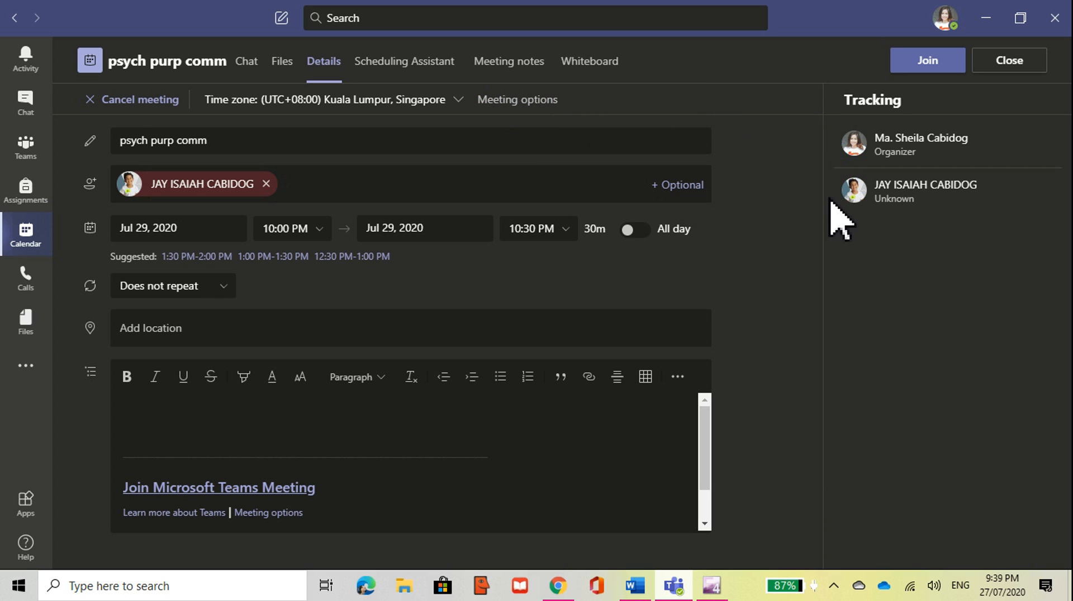
pyautogui.click(937, 62)
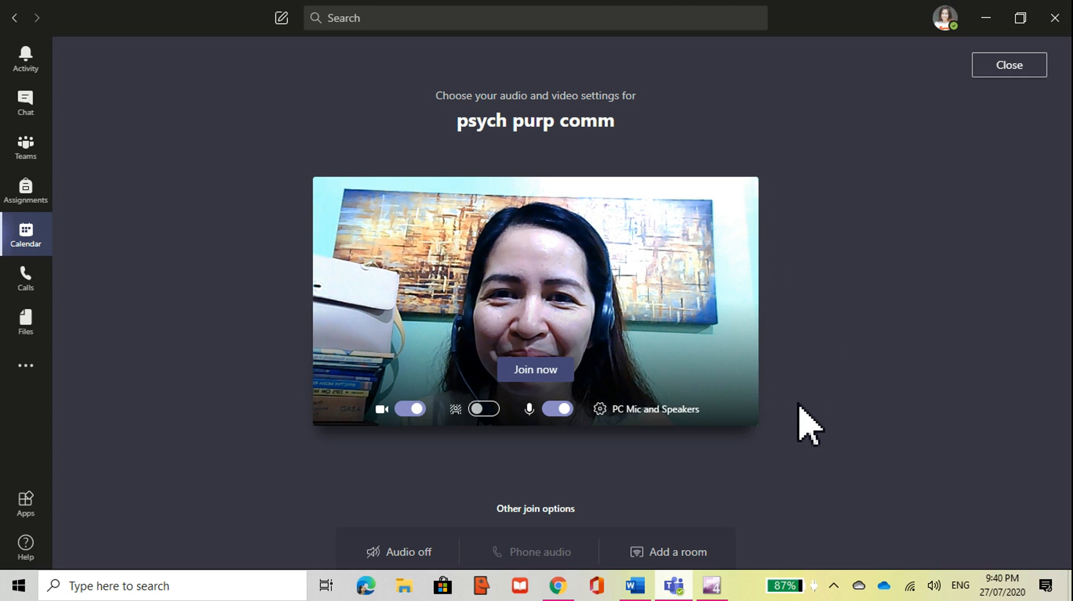
# Step: Enter the psych purp comm call with the microphone muted and camera on
pyautogui.click(561, 410)
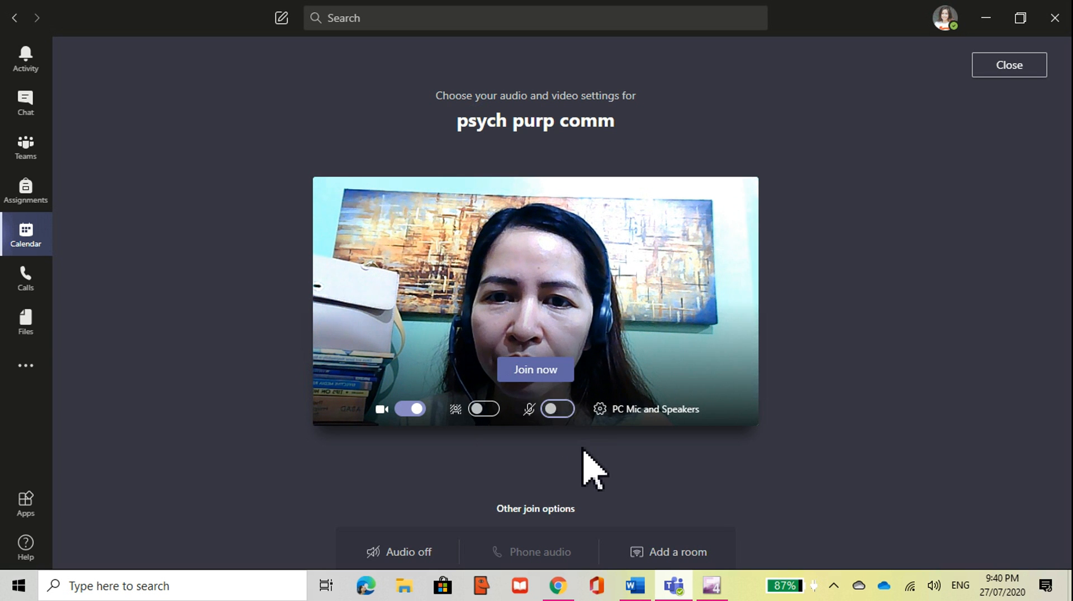
pyautogui.click(541, 371)
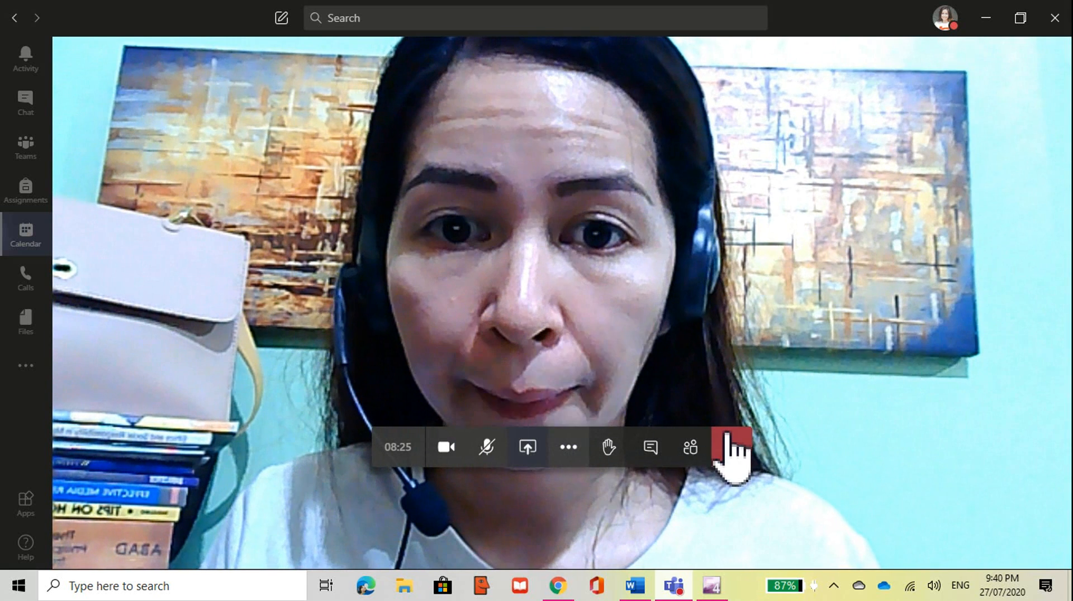
# Step: Show the People pane with one person in the lobby and the organizer in the meeting
pyautogui.click(692, 450)
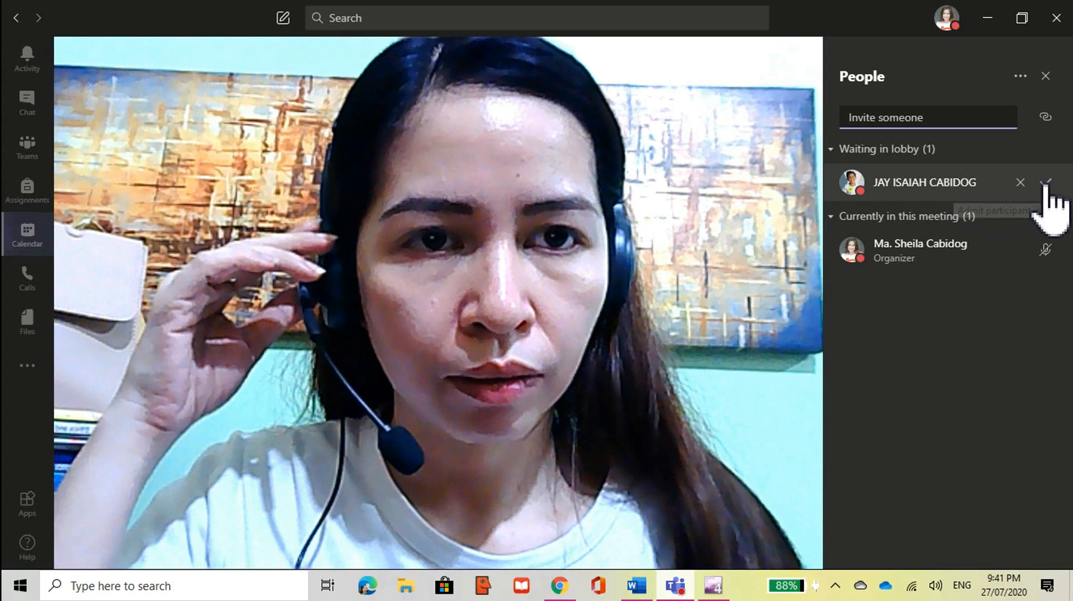
pyautogui.click(1047, 185)
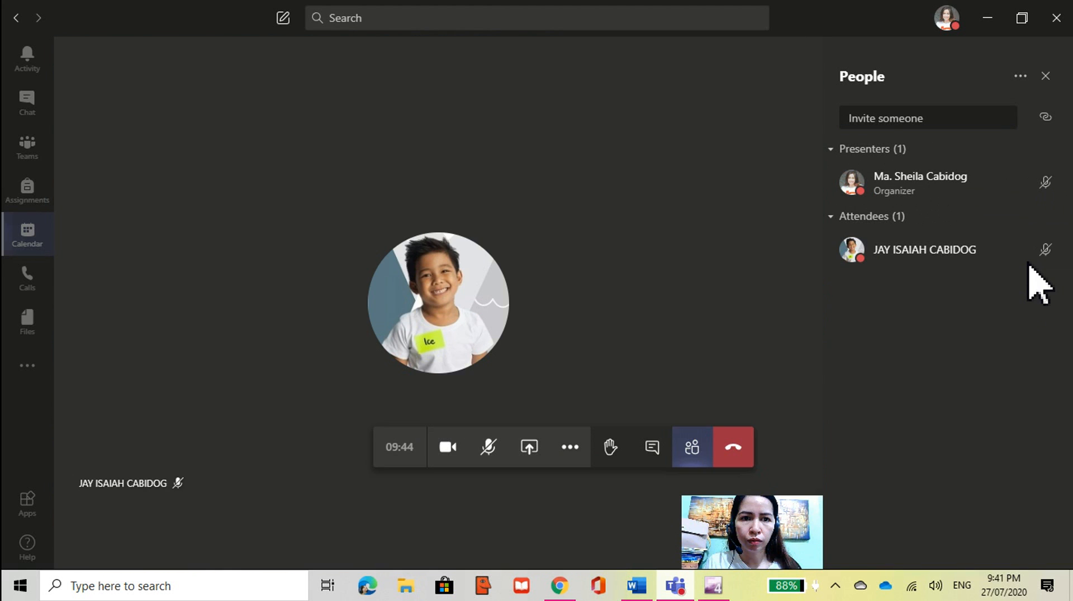
pyautogui.moveTo(1031, 261)
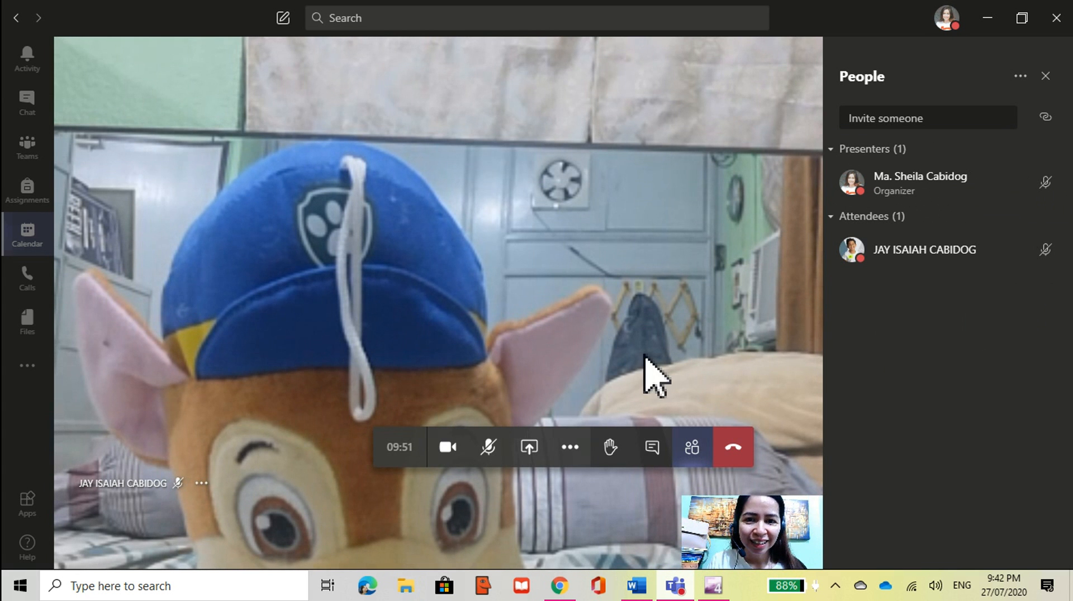
pyautogui.moveTo(1065, 241)
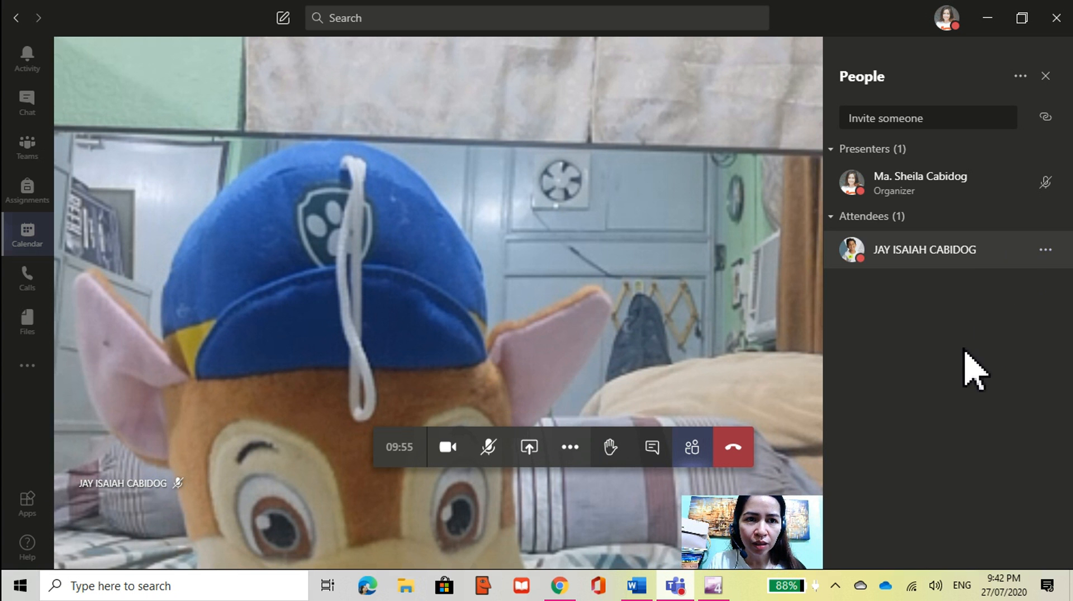
pyautogui.click(494, 454)
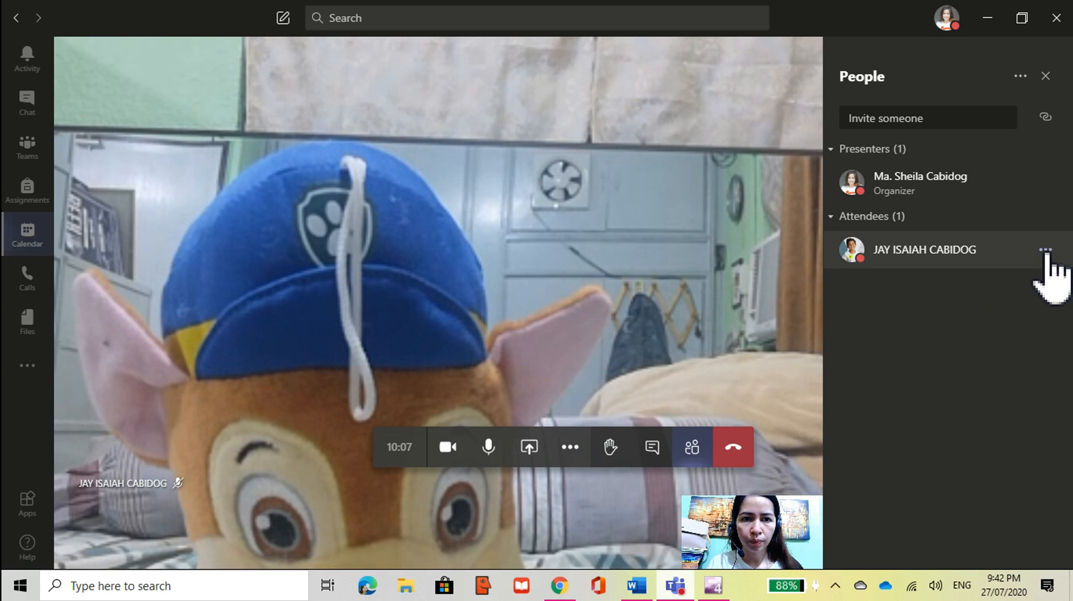
pyautogui.click(1045, 251)
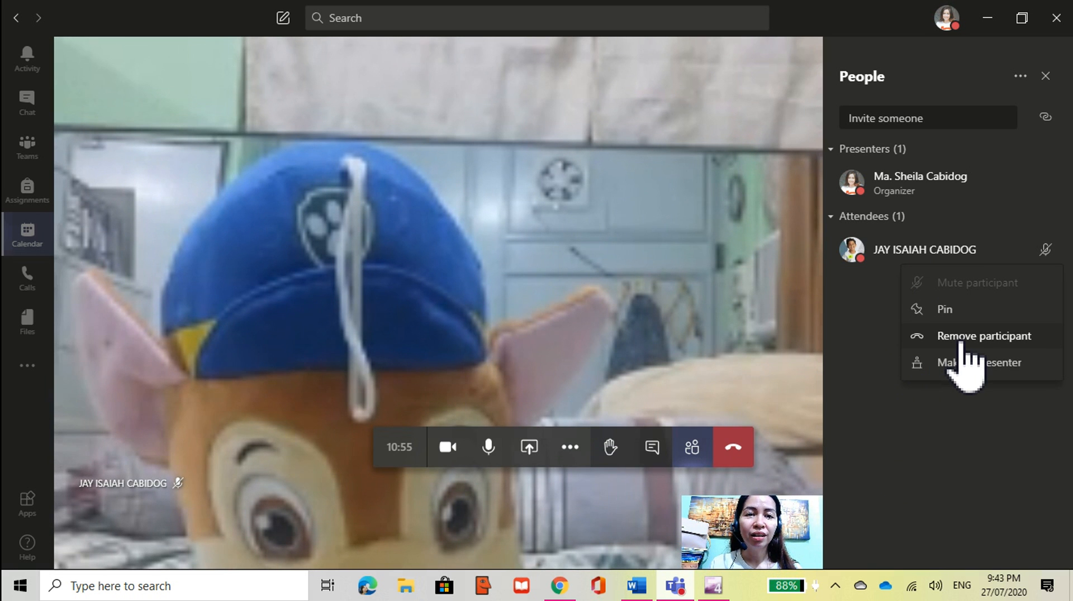
pyautogui.click(888, 343)
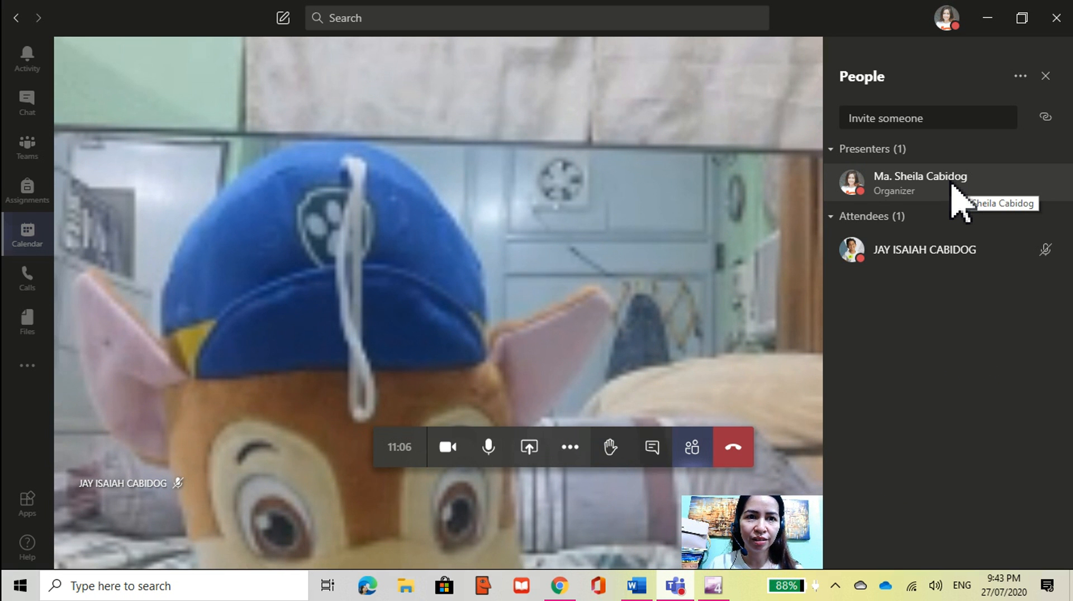
pyautogui.click(1020, 77)
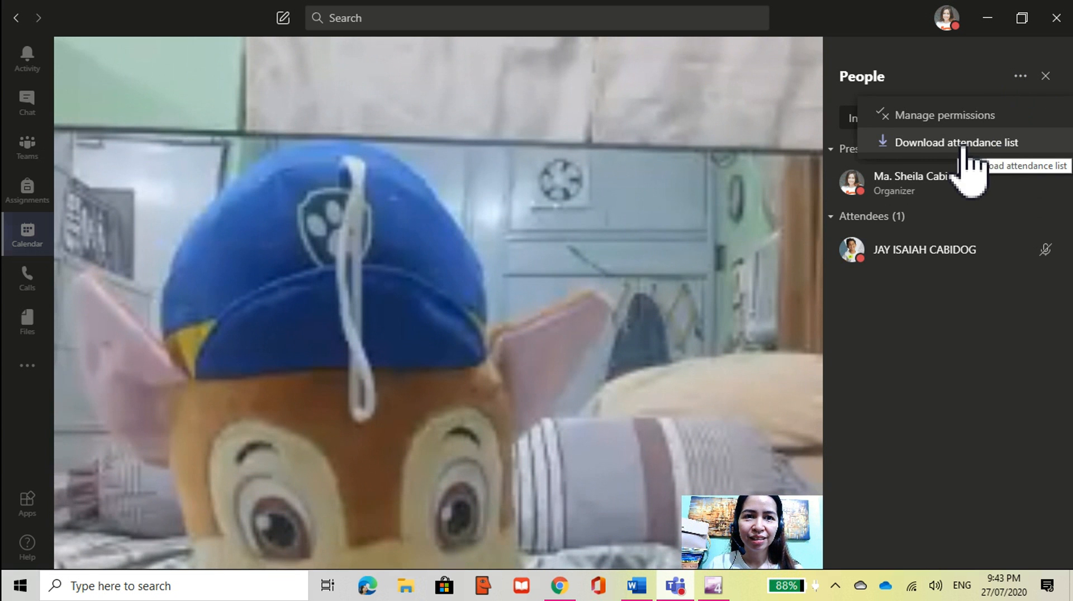
pyautogui.click(1021, 90)
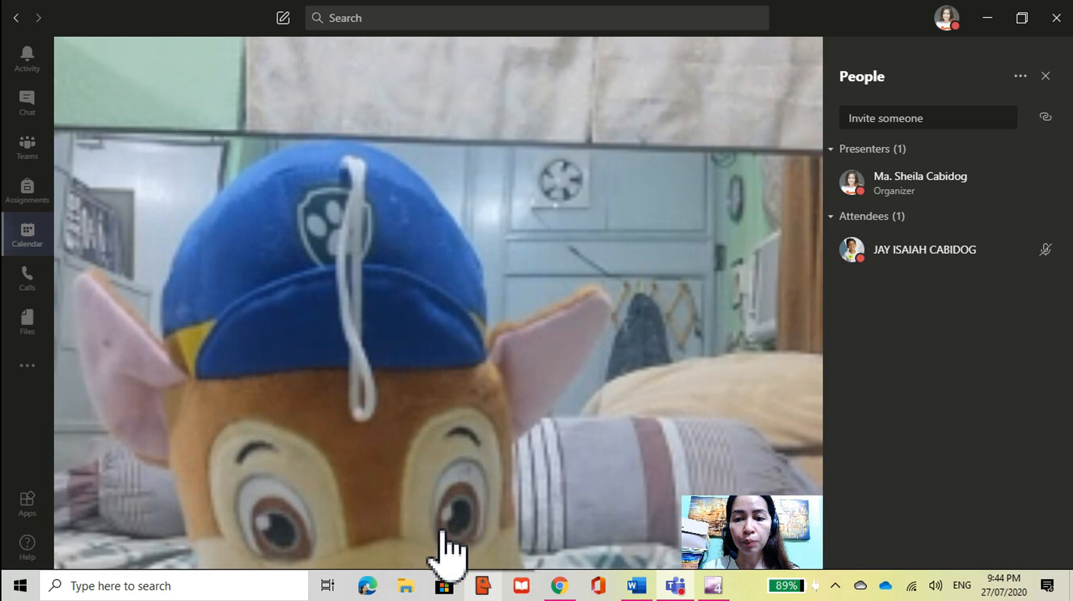
pyautogui.moveTo(470, 492)
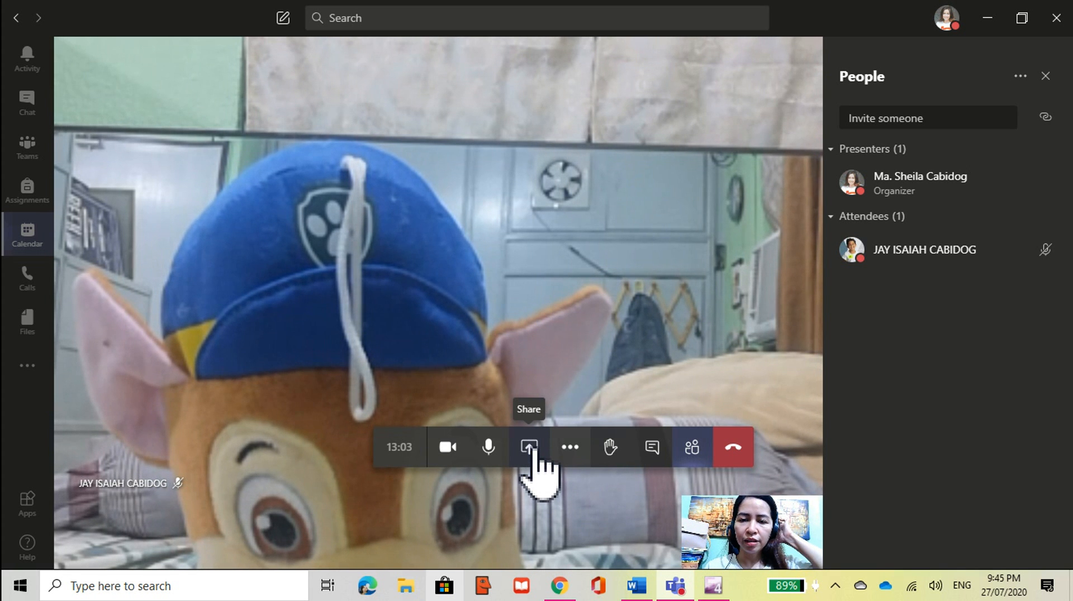
# Step: Open the share tray offering Screen #1, the meeting window, two PowerPoint files and Whiteboard
pyautogui.click(528, 447)
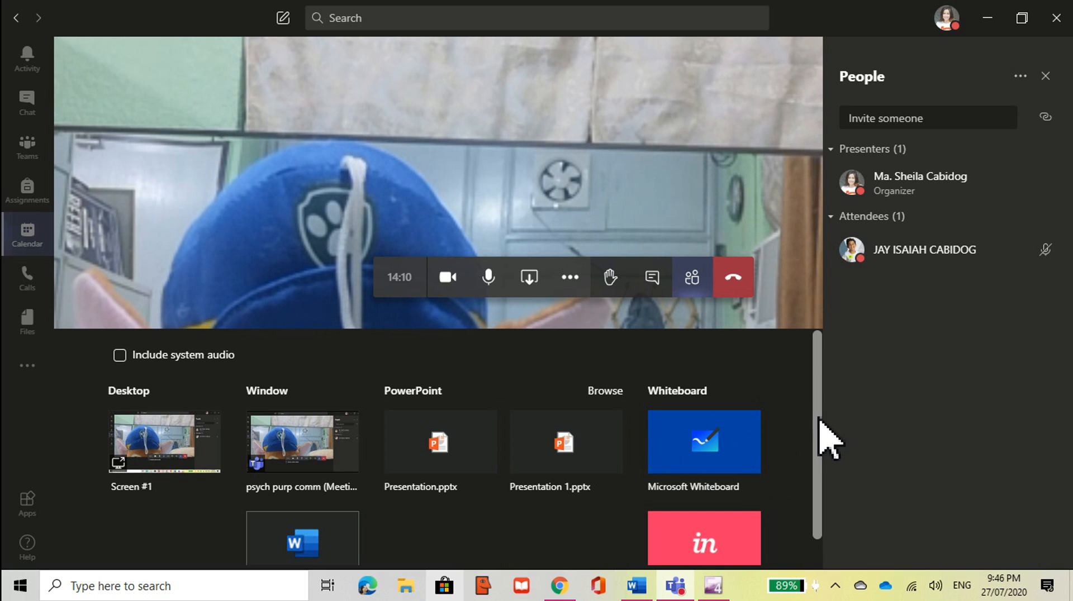
pyautogui.scroll(-2, 820, 480)
pyautogui.scroll(-1, 820, 497)
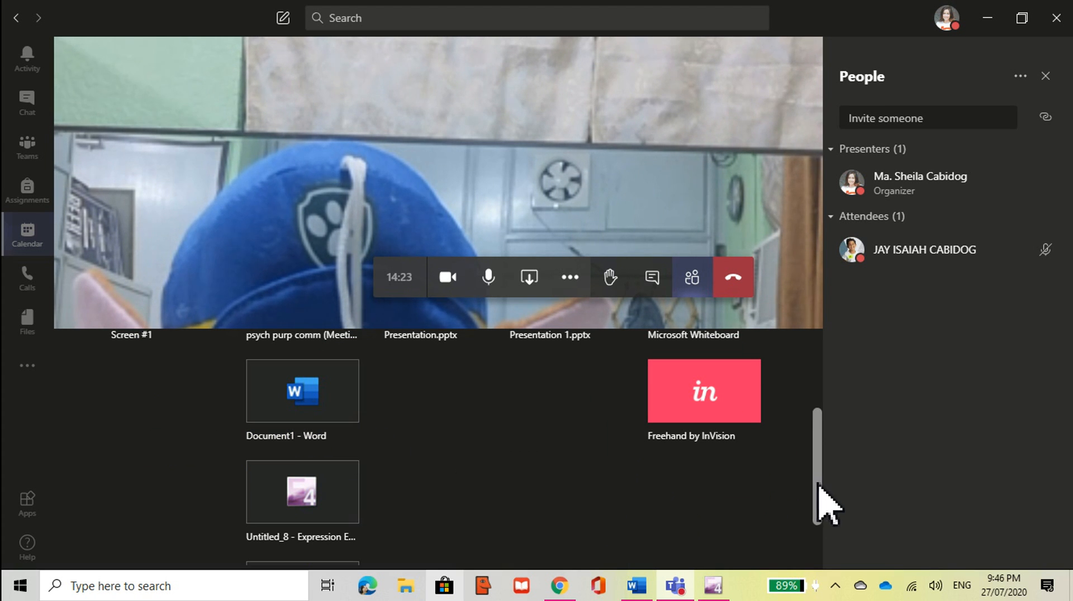
pyautogui.moveTo(818, 482); pyautogui.dragTo(817, 531)
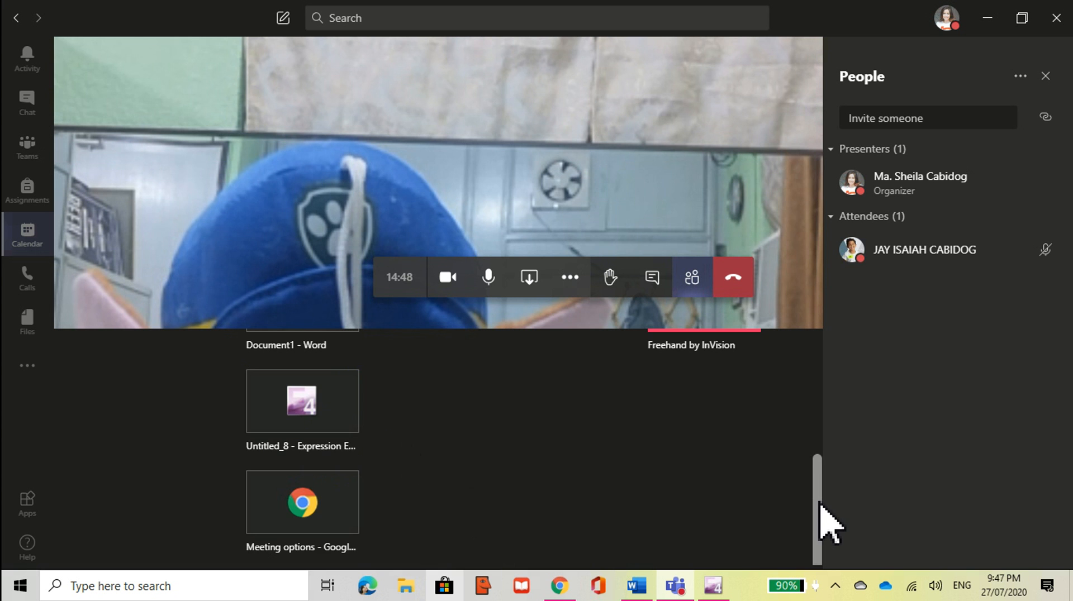
pyautogui.moveTo(821, 521); pyautogui.dragTo(815, 359)
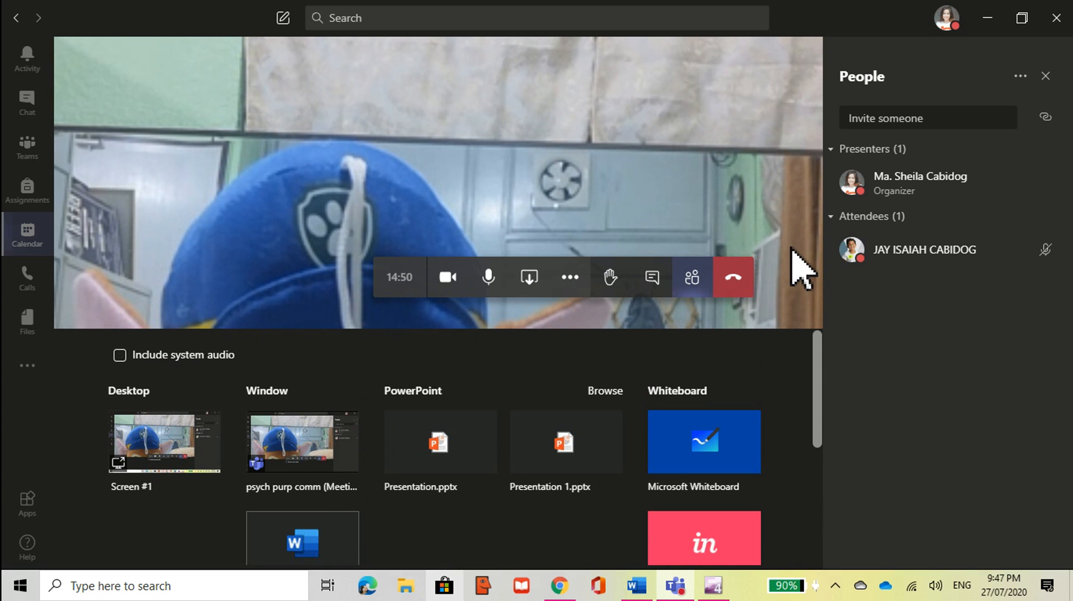
# Step: Close the share tray and bring up the More actions menu with background effects and captions
pyautogui.click(529, 277)
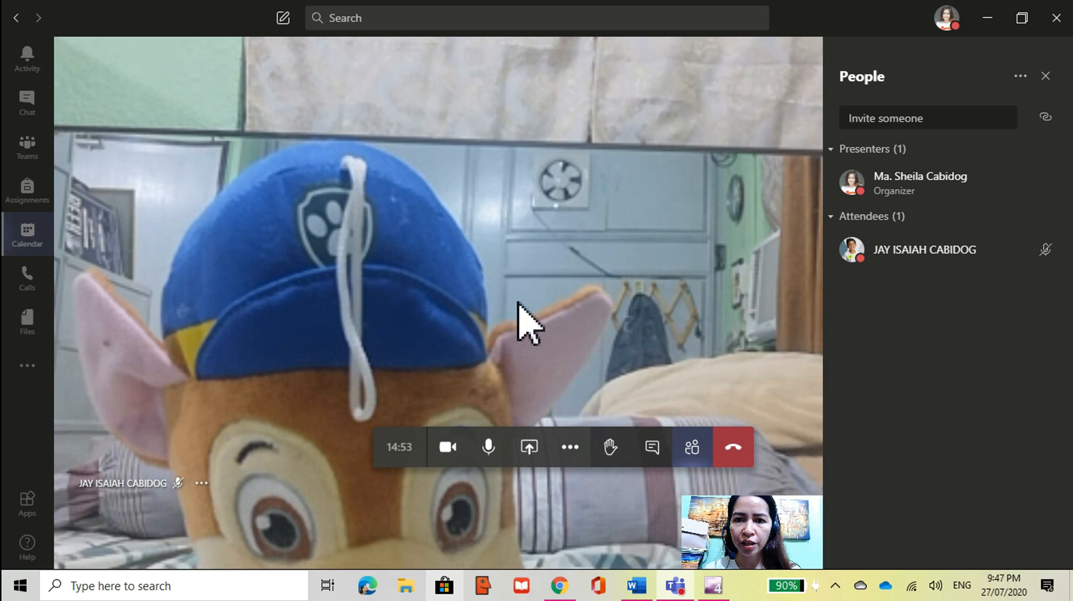
pyautogui.click(570, 447)
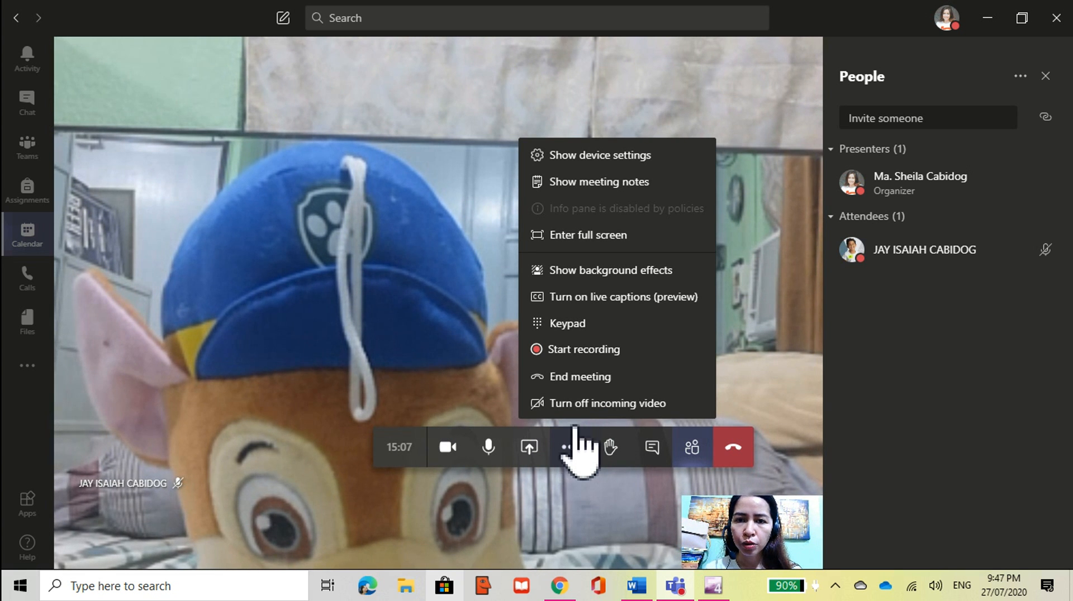
# Step: Show the Background settings pane with no-effect, blur and image background options
pyautogui.click(619, 271)
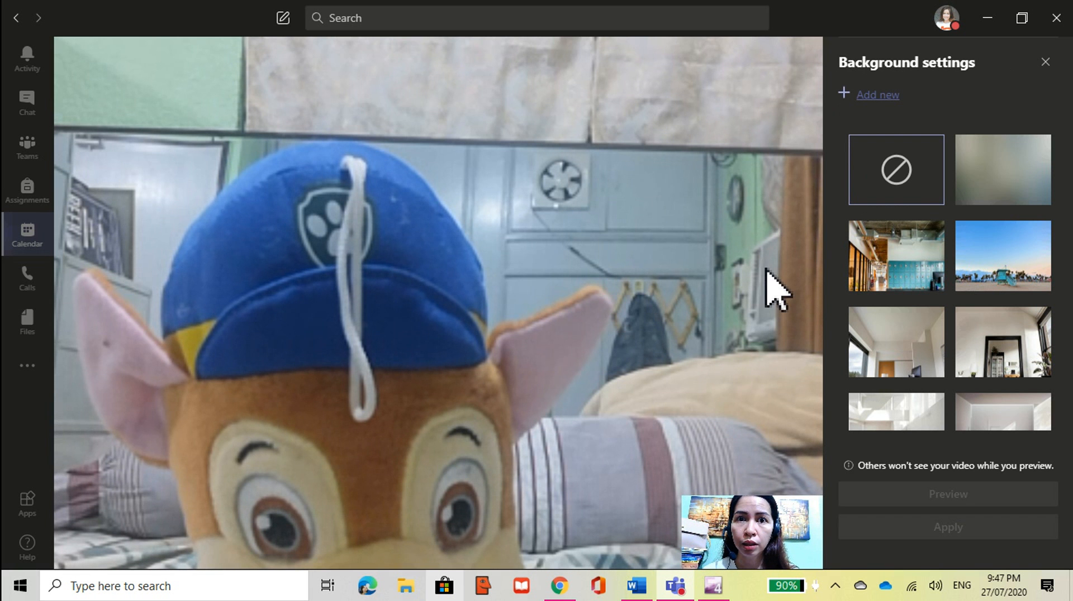
pyautogui.click(922, 204)
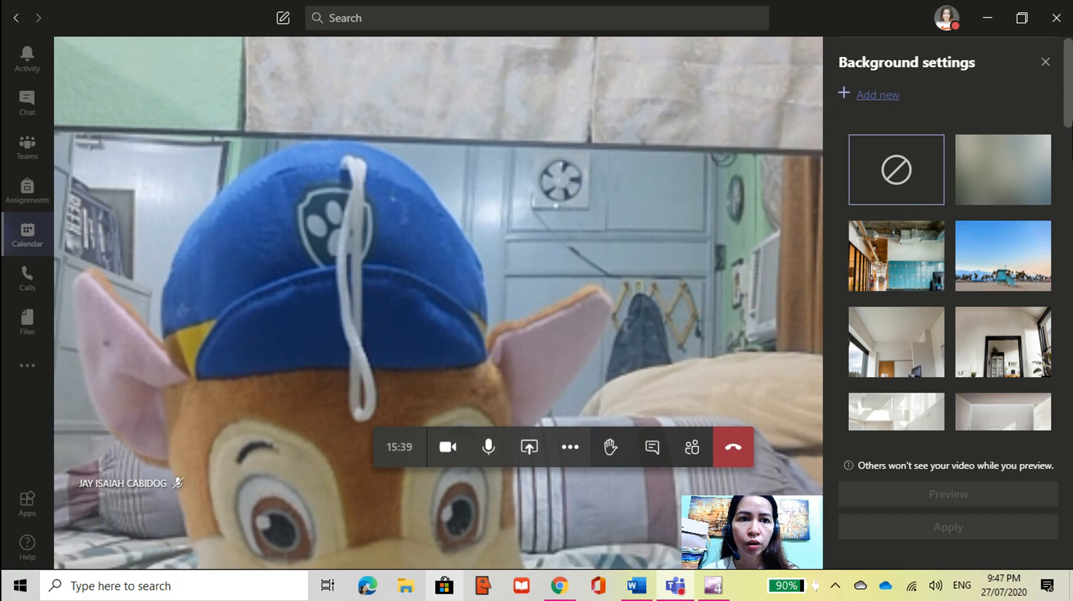
pyautogui.scroll(-5, 1068, 170)
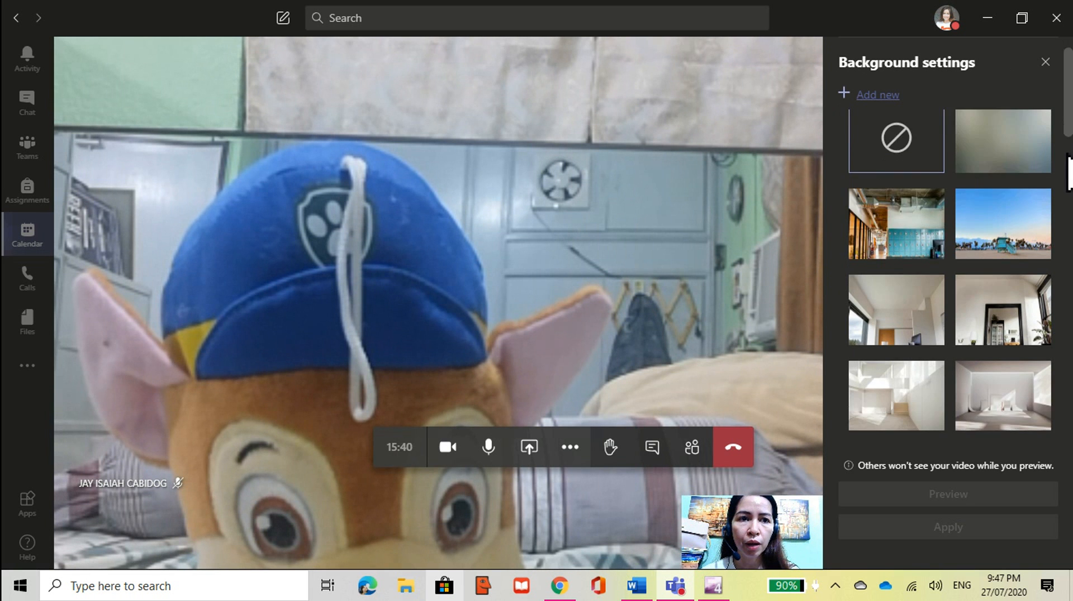
pyautogui.scroll(-5, 1066, 251)
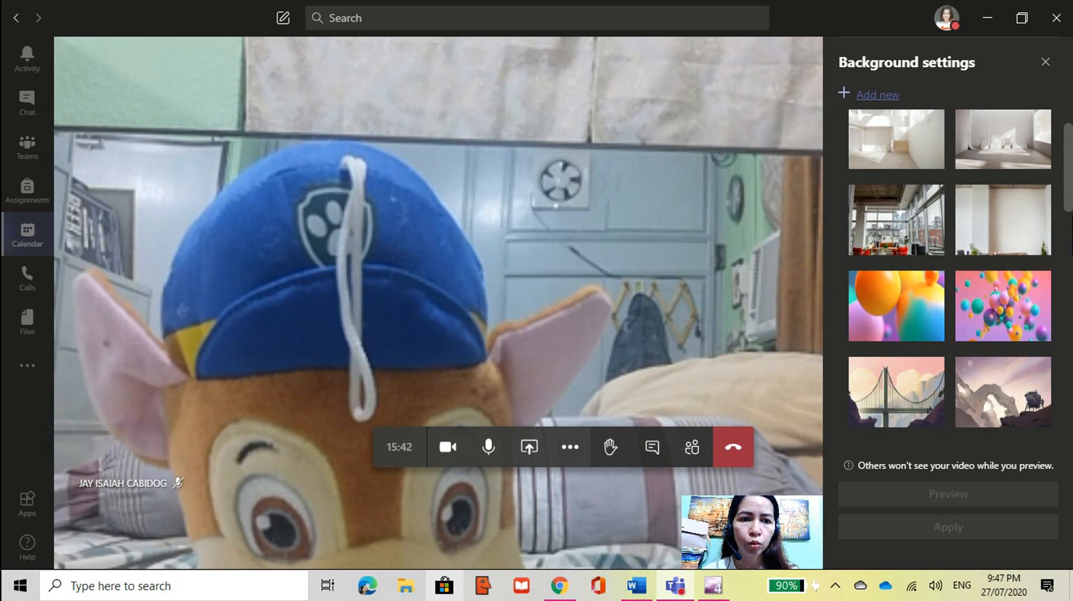
pyautogui.scroll(-3, 1065, 319)
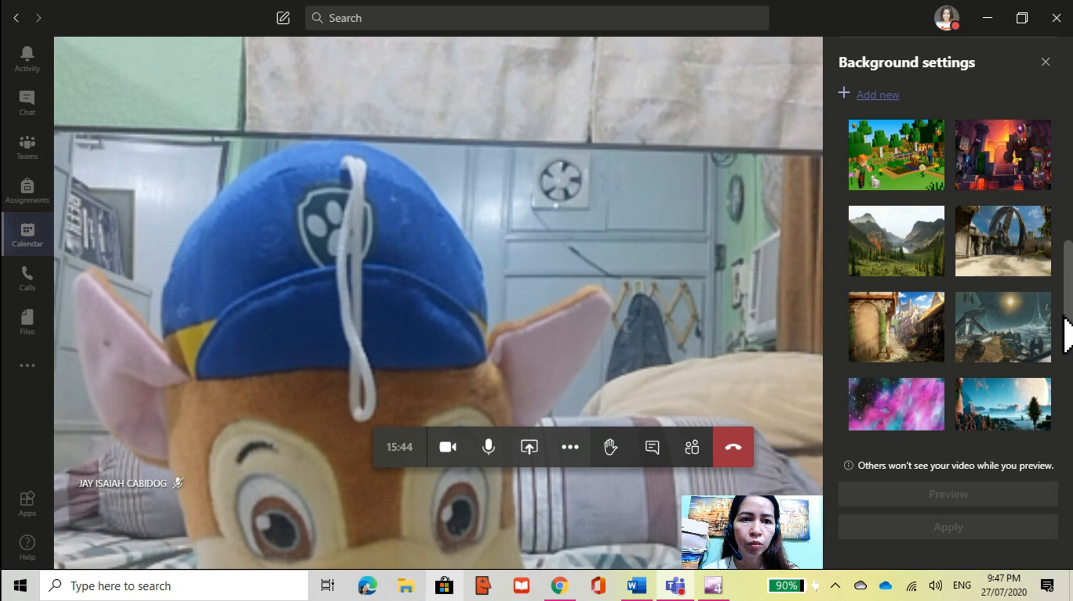
pyautogui.scroll(1, 1068, 324)
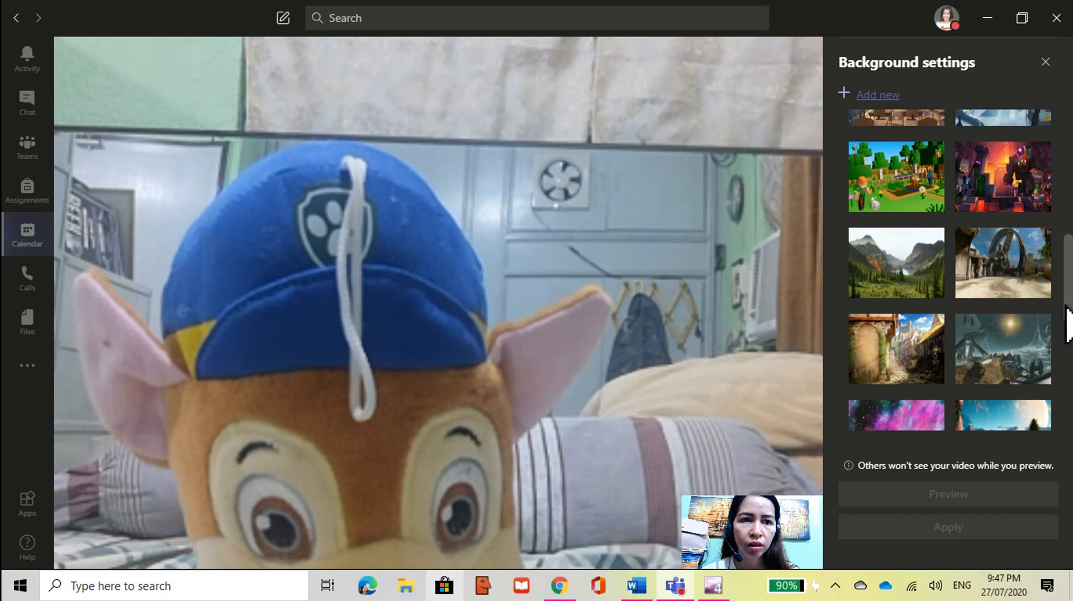
pyautogui.click(938, 219)
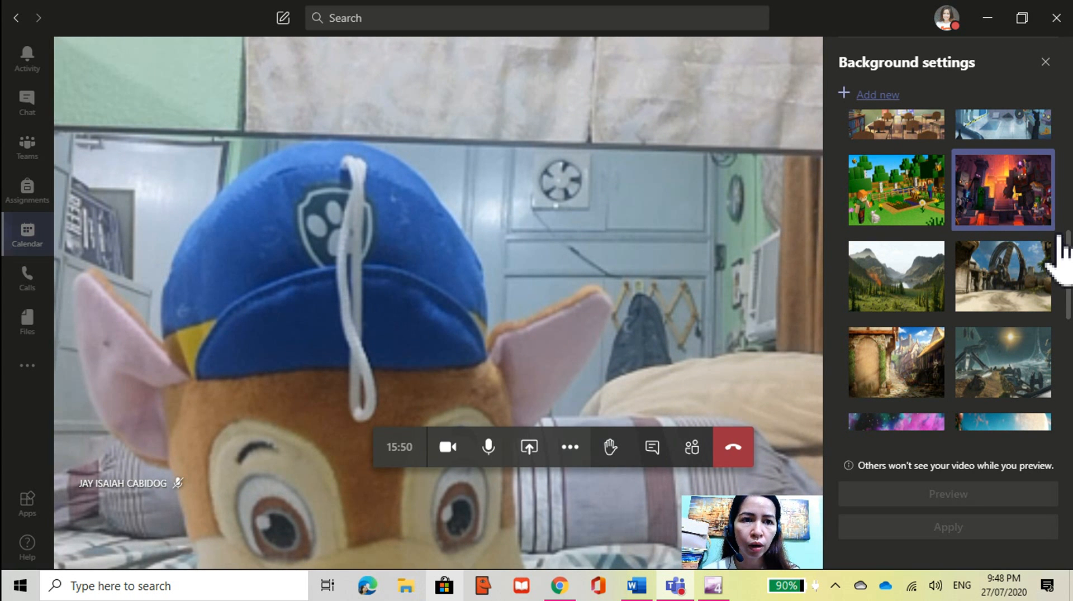
pyautogui.scroll(-3, 1069, 337)
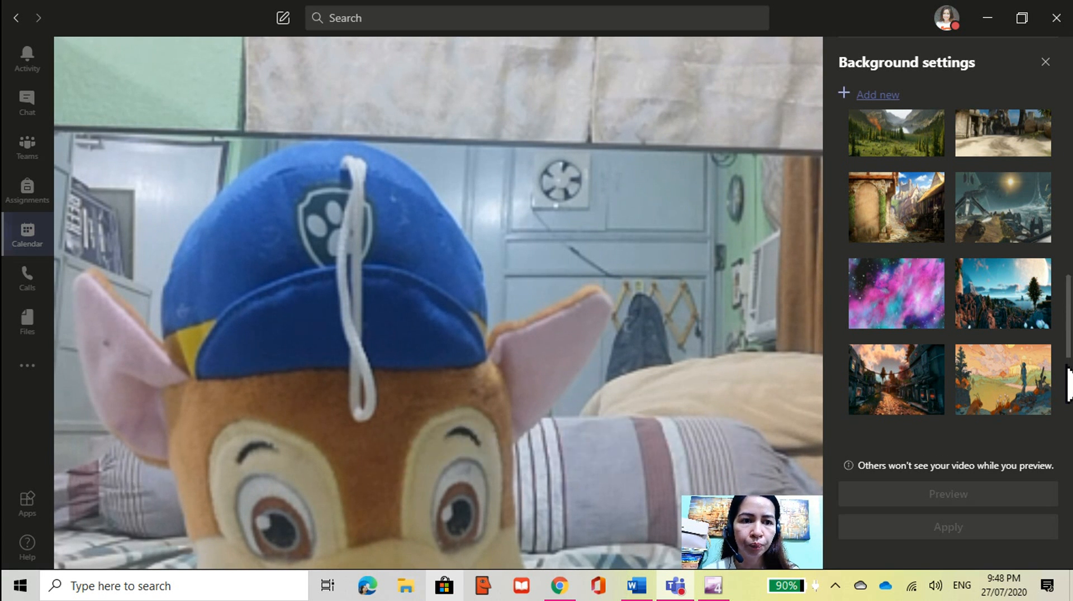
pyautogui.moveTo(1069, 269); pyautogui.dragTo(1062, 119)
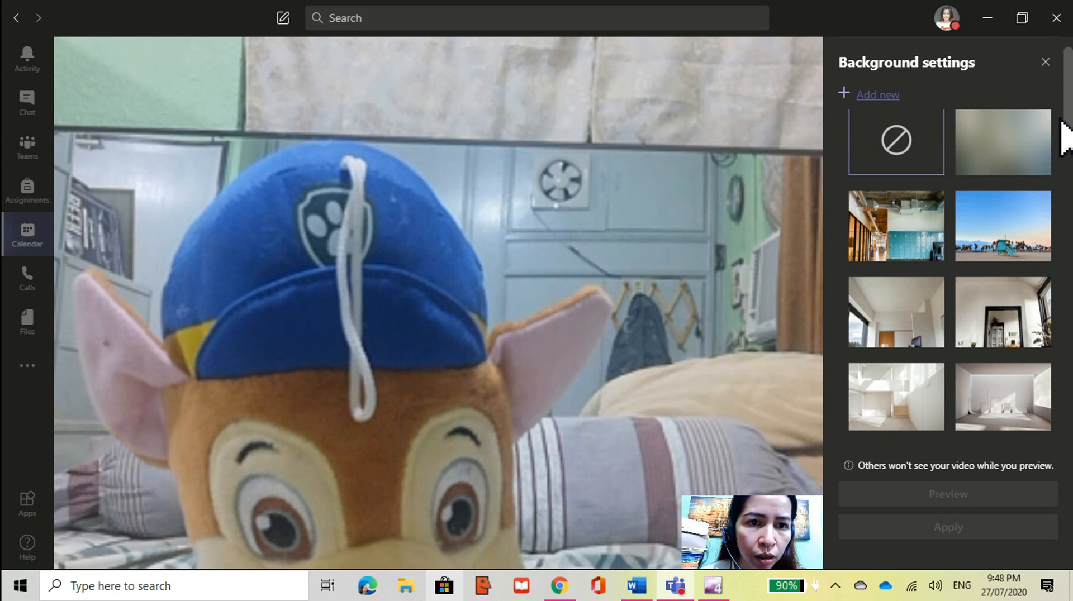
# Step: Apply the office-interior background image to the camera video
pyautogui.click(909, 259)
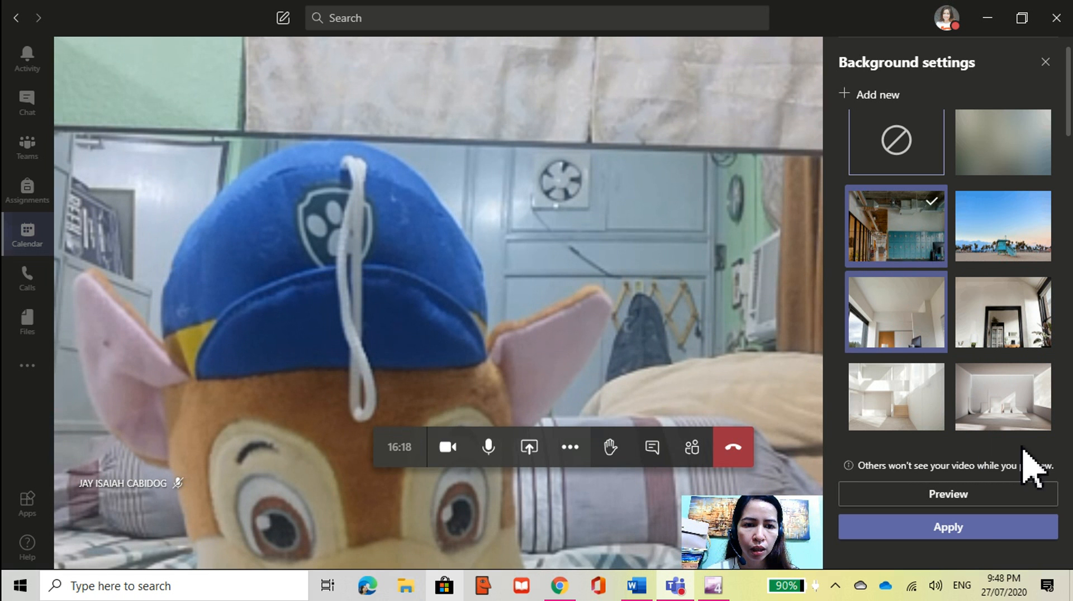
pyautogui.click(964, 528)
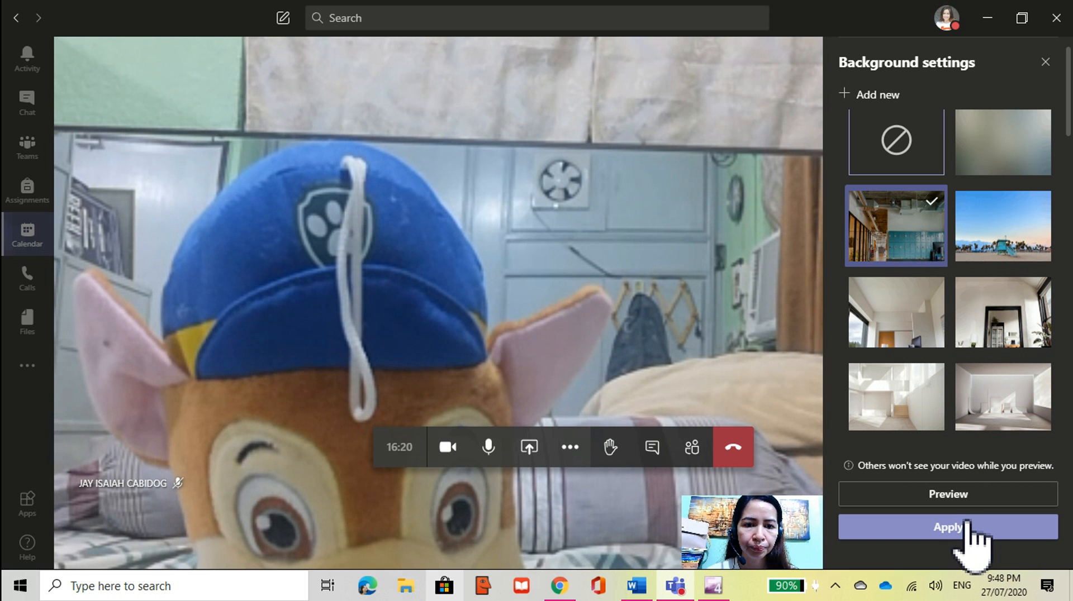